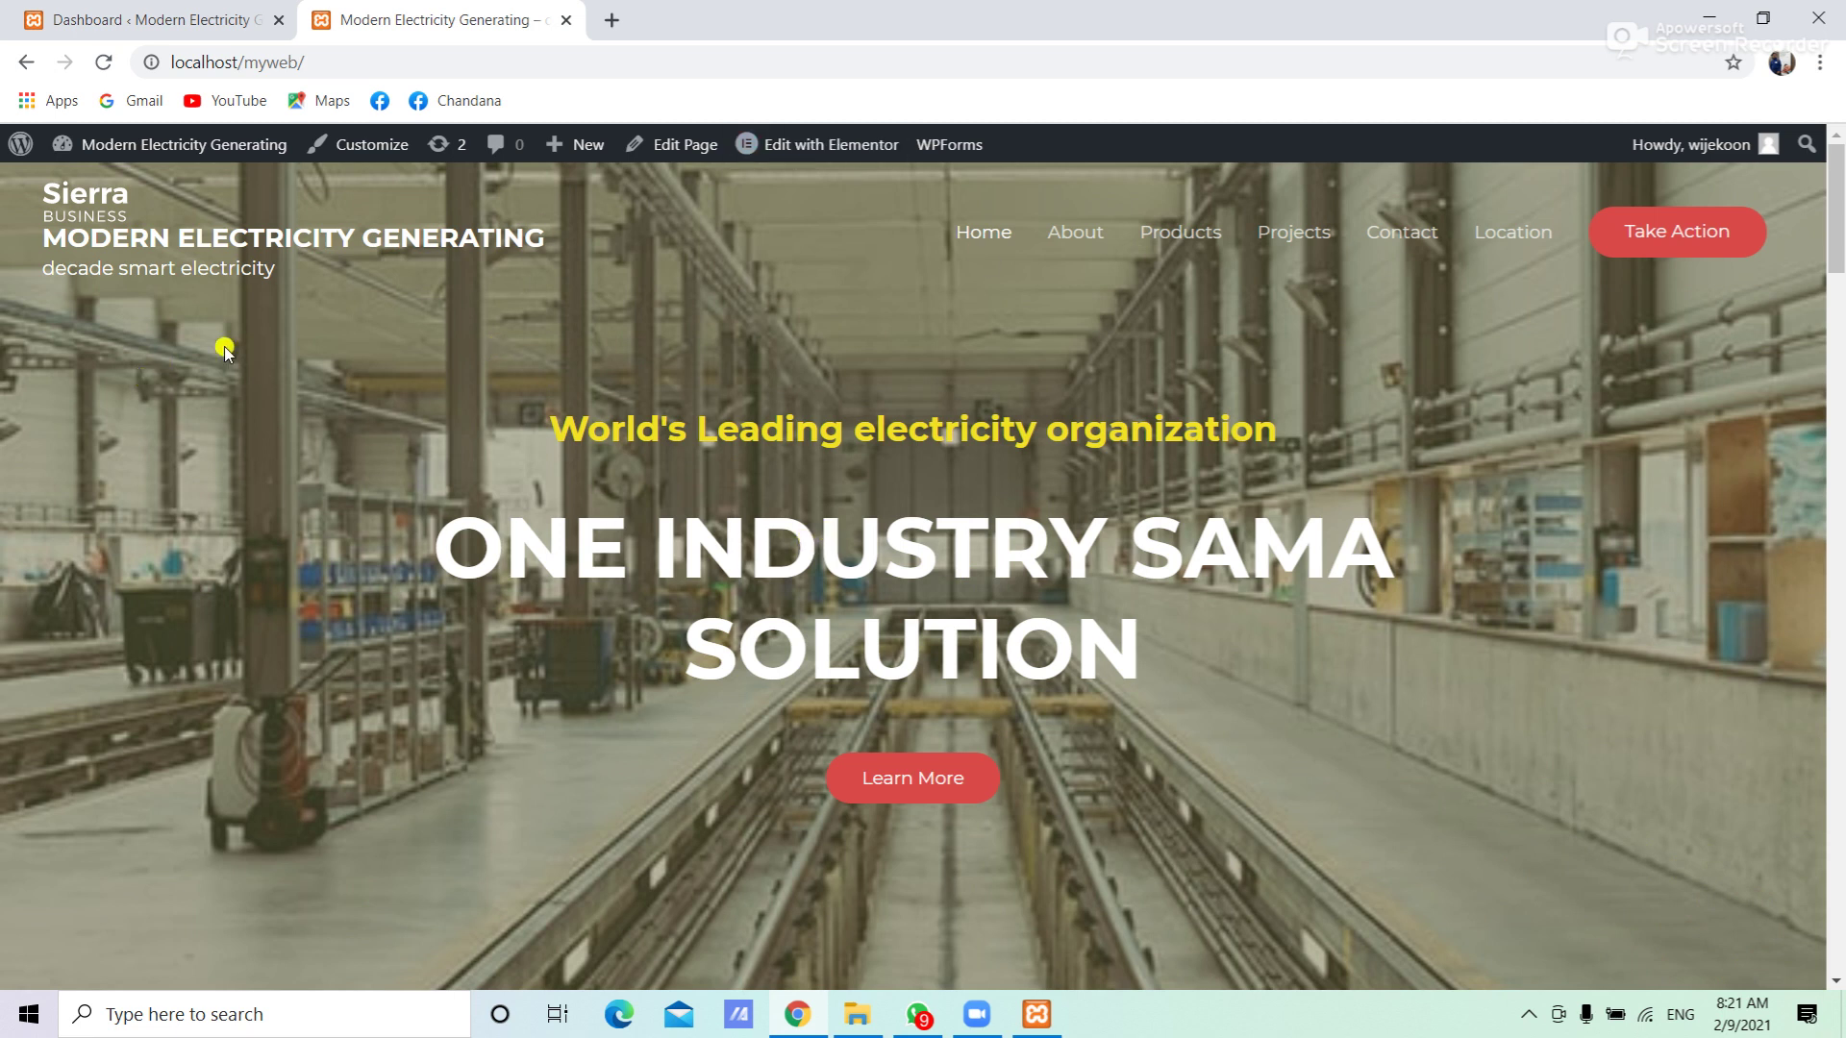
# Switch to the WordPress admin dashboard and open the Plugins page listing installed plugins
pyautogui.click(169, 23)
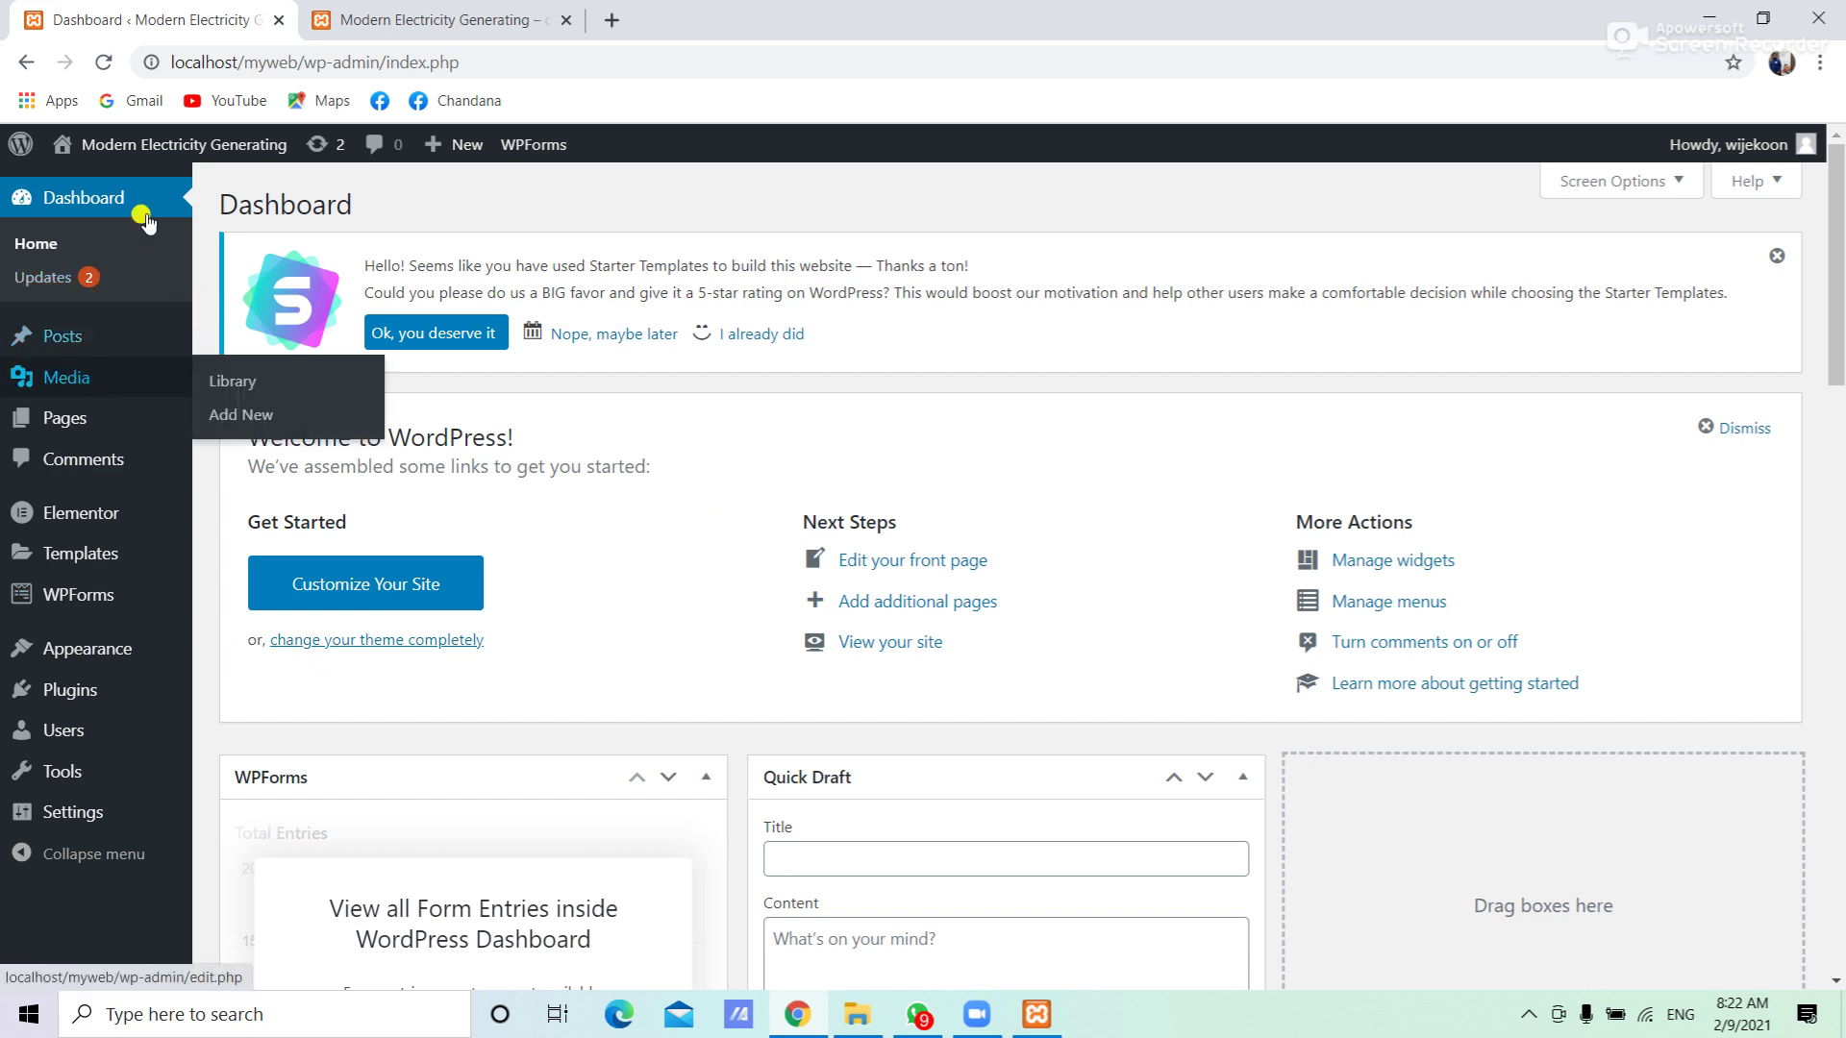
pyautogui.moveTo(90, 384)
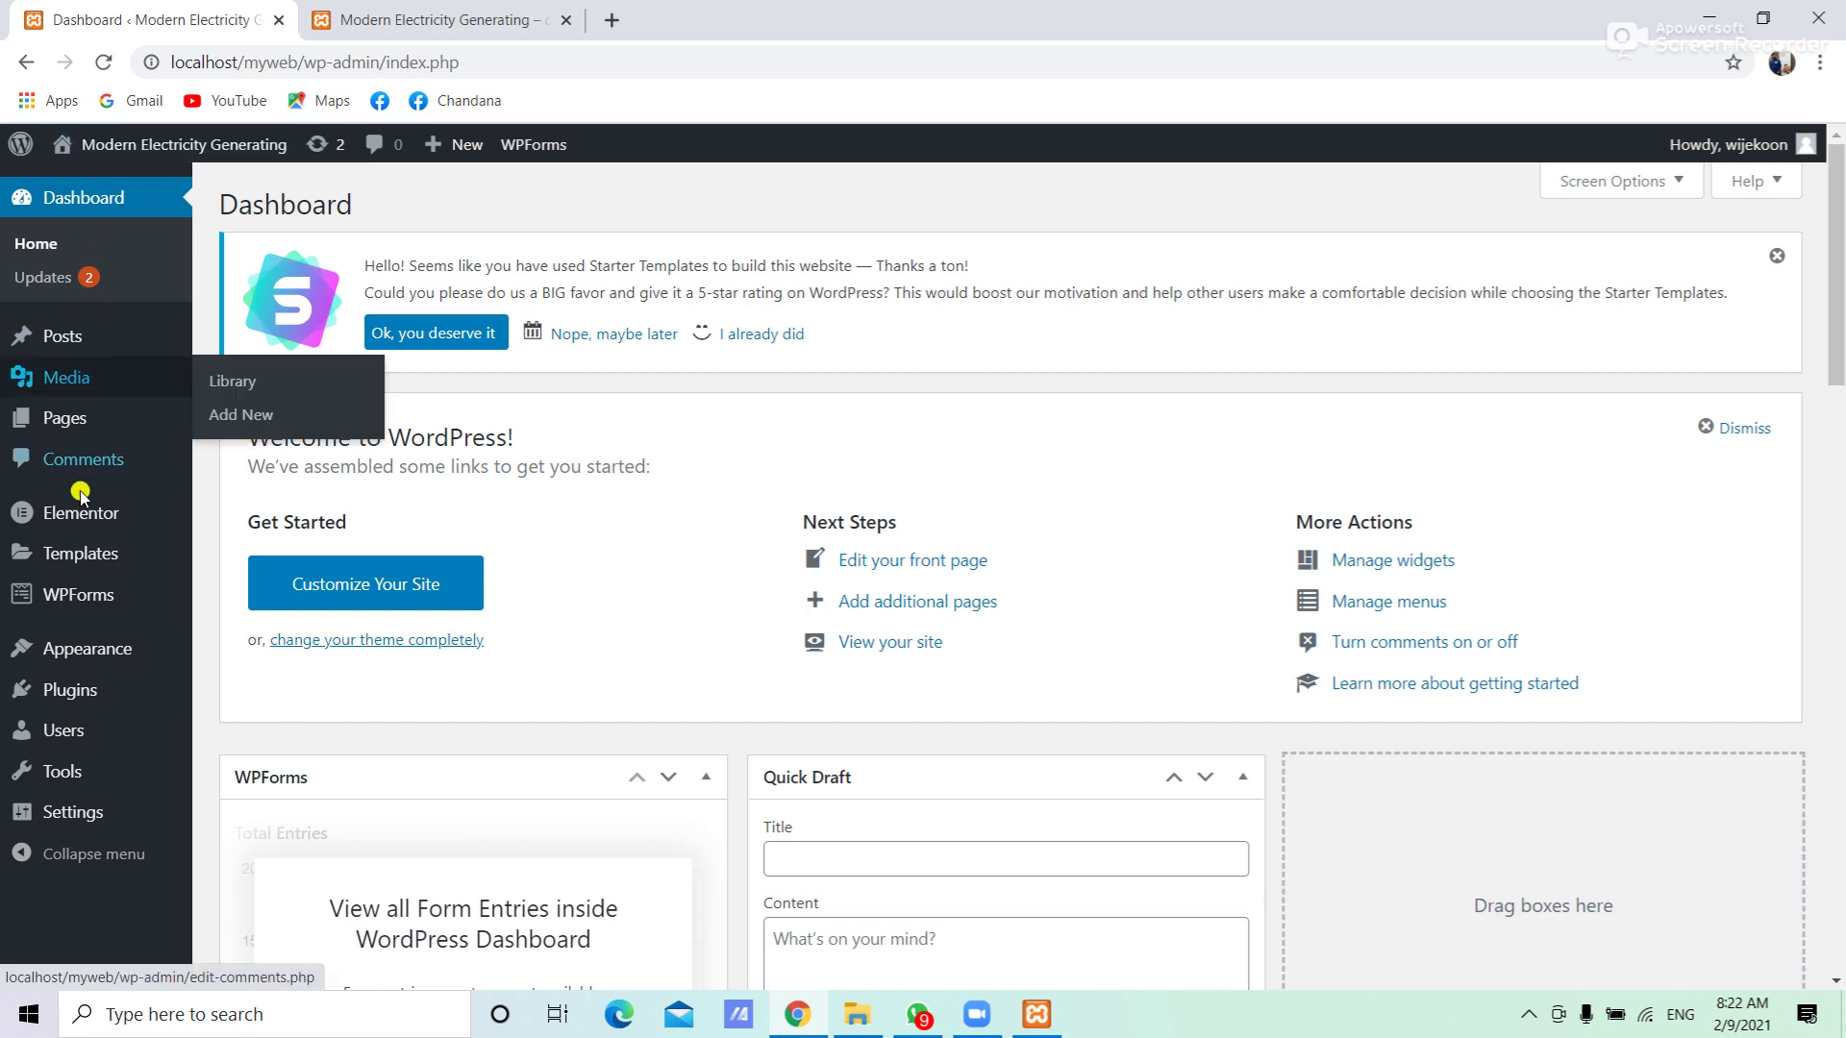
pyautogui.moveTo(34, 699)
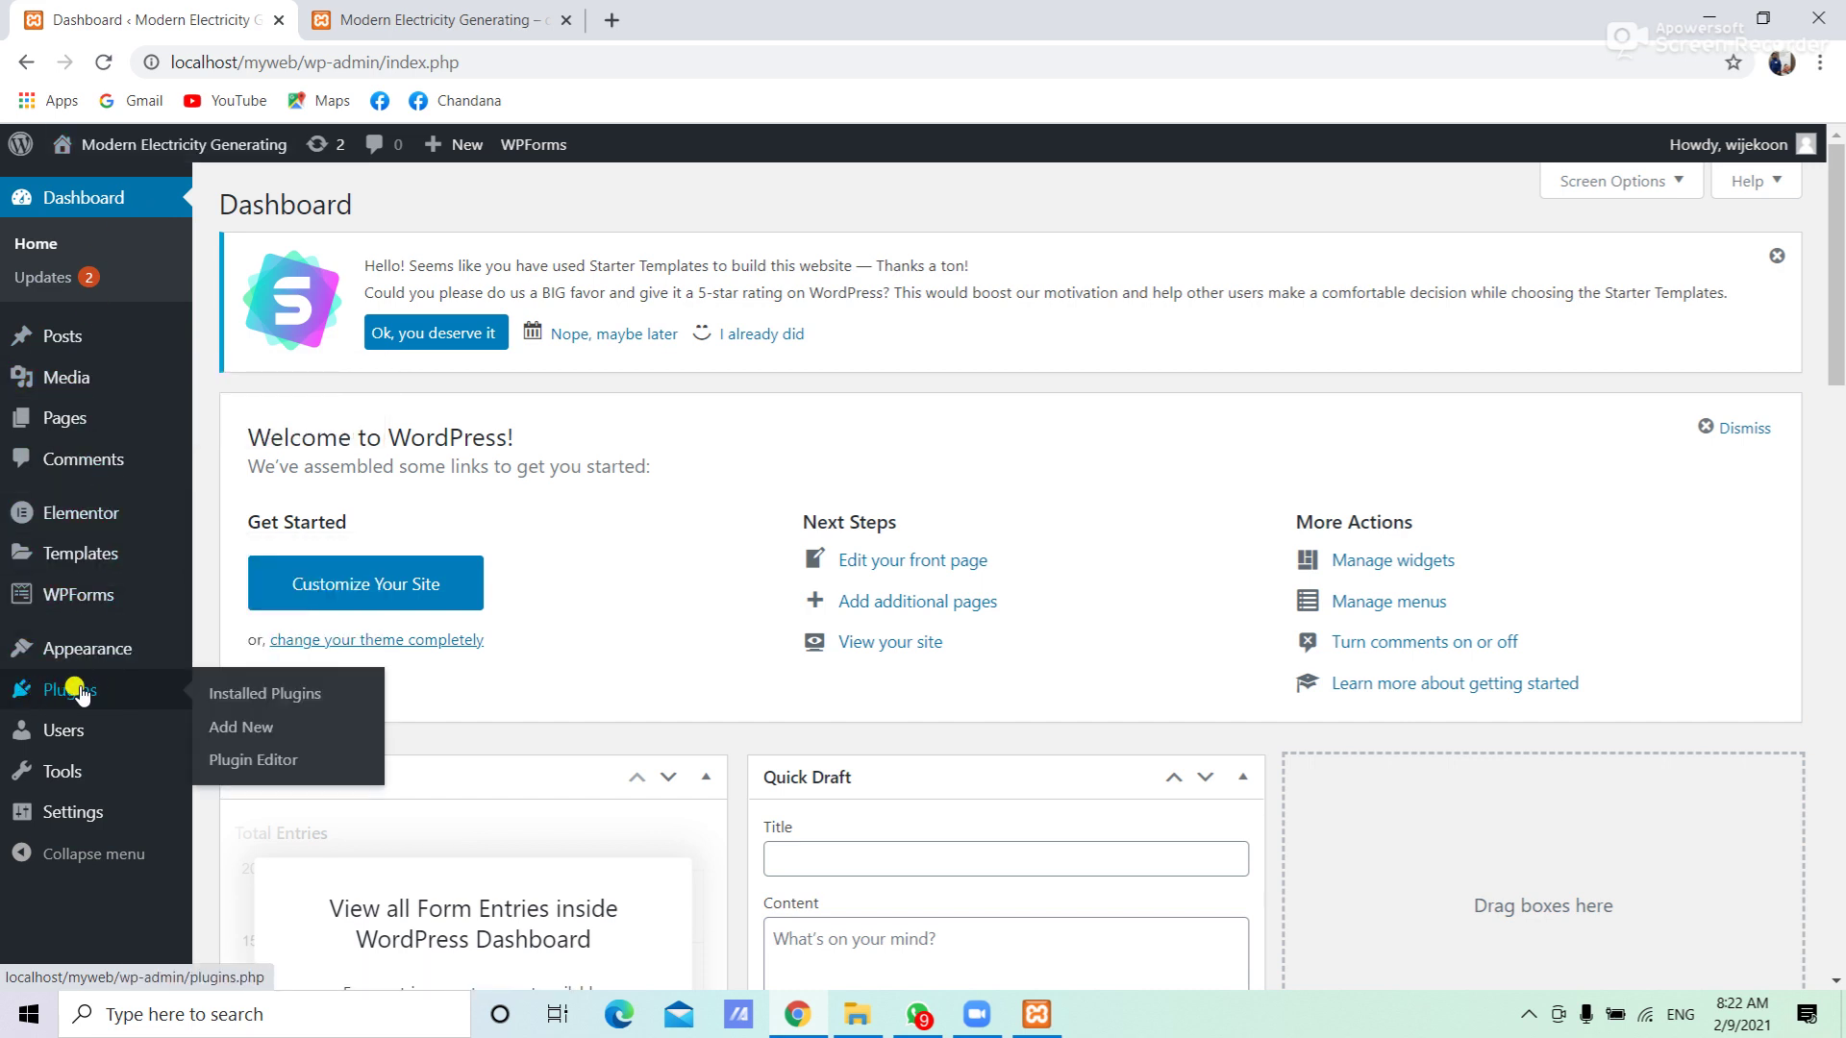
pyautogui.click(89, 695)
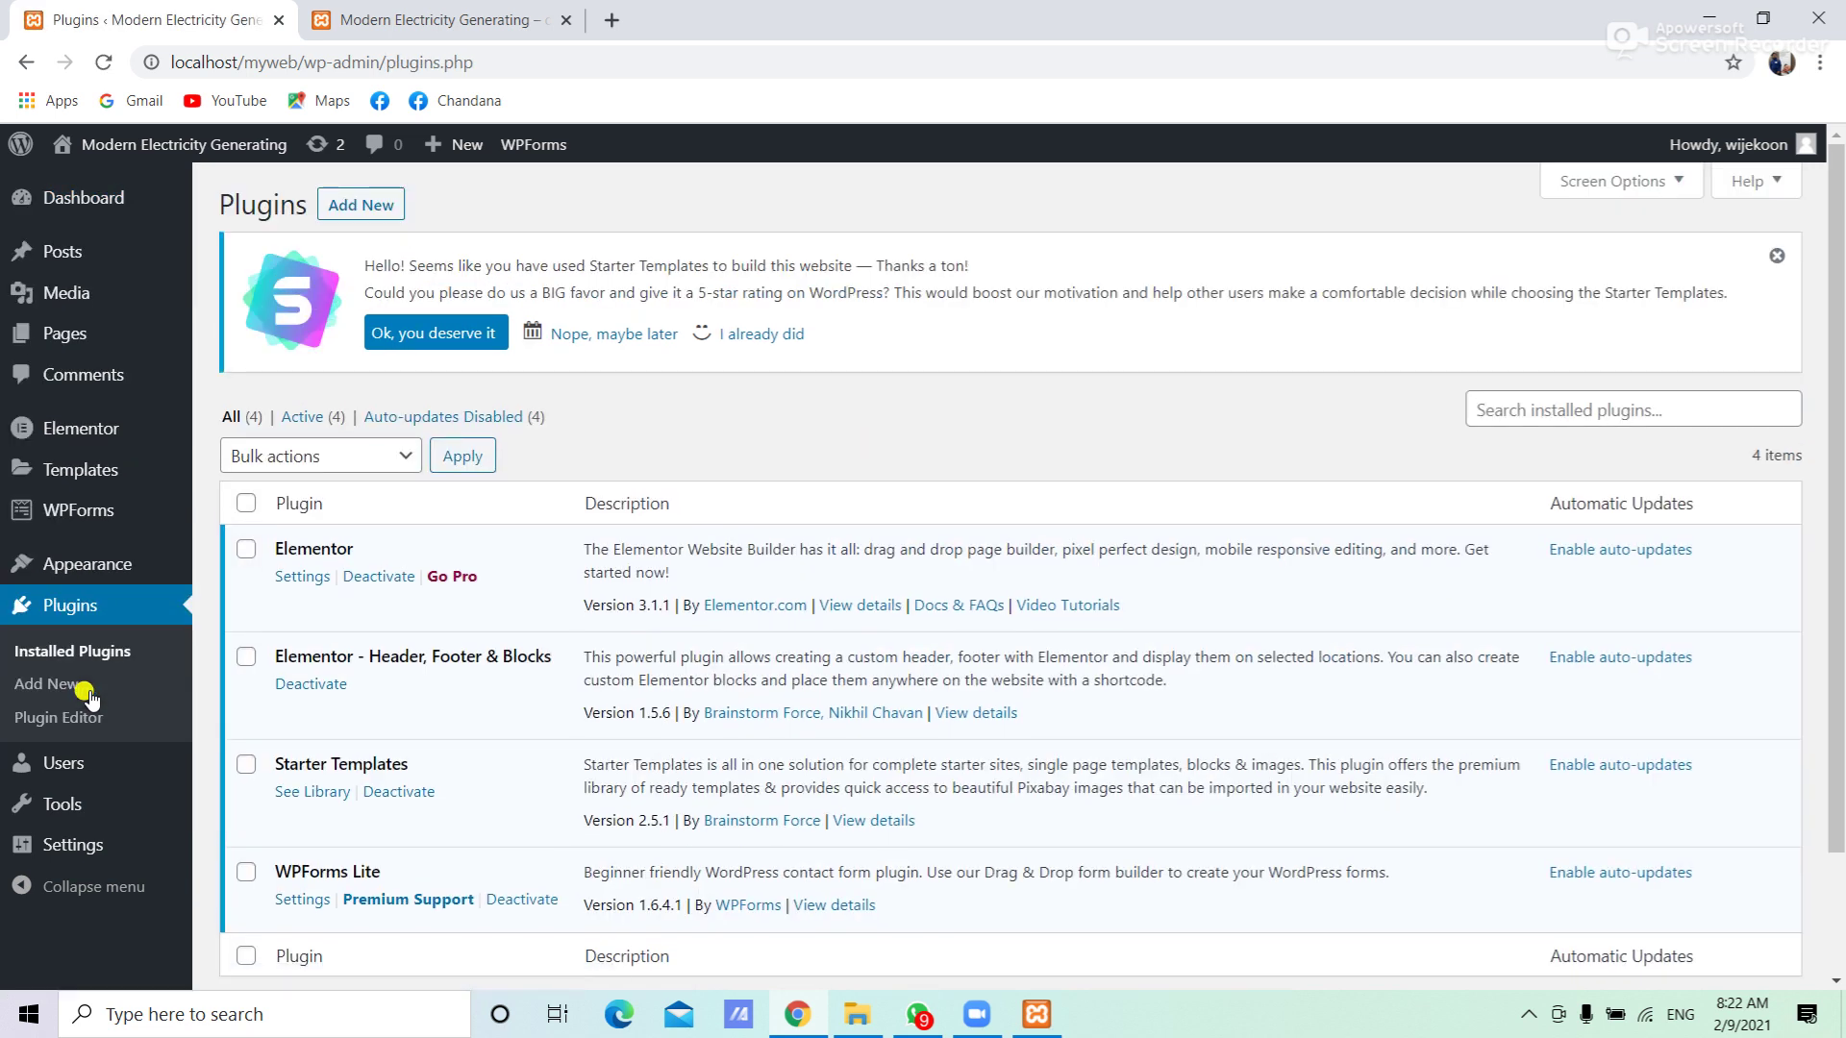
# Search the Add Plugins page for 'smartsupp', correcting the mistyped 'snarts'
pyautogui.click(357, 211)
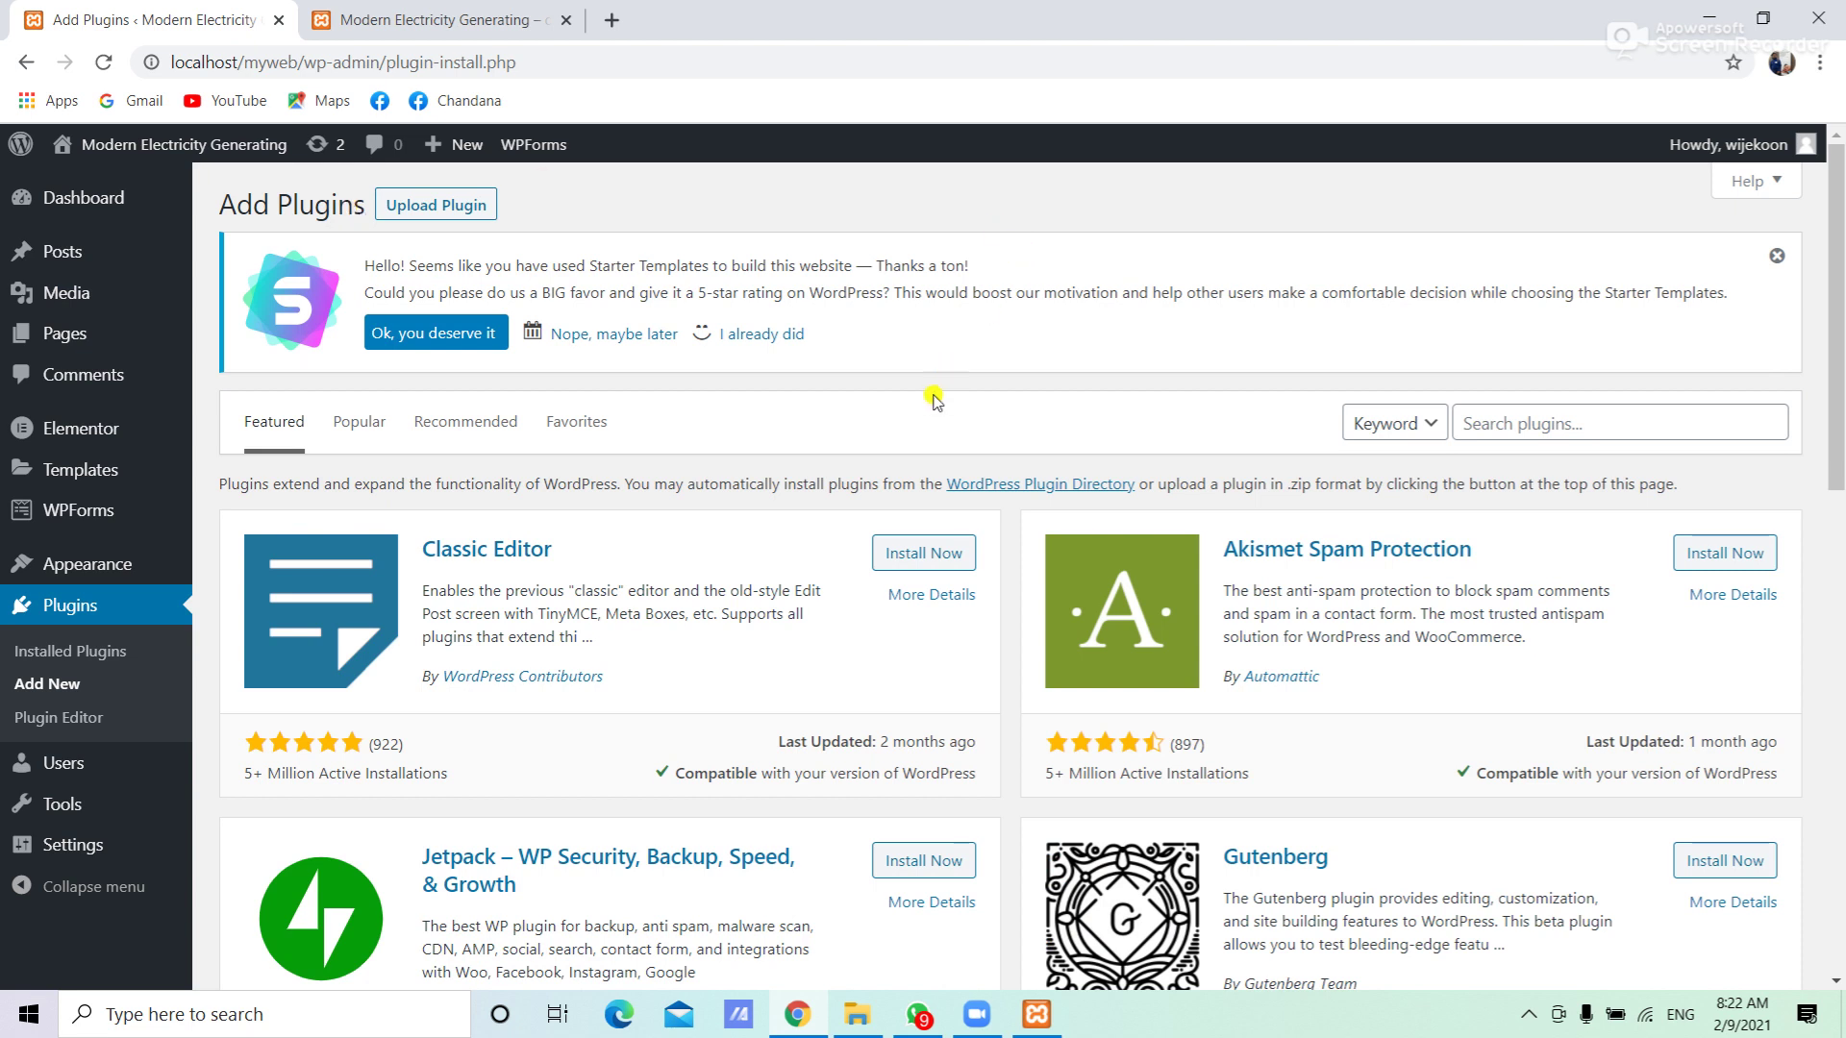
pyautogui.click(1506, 425)
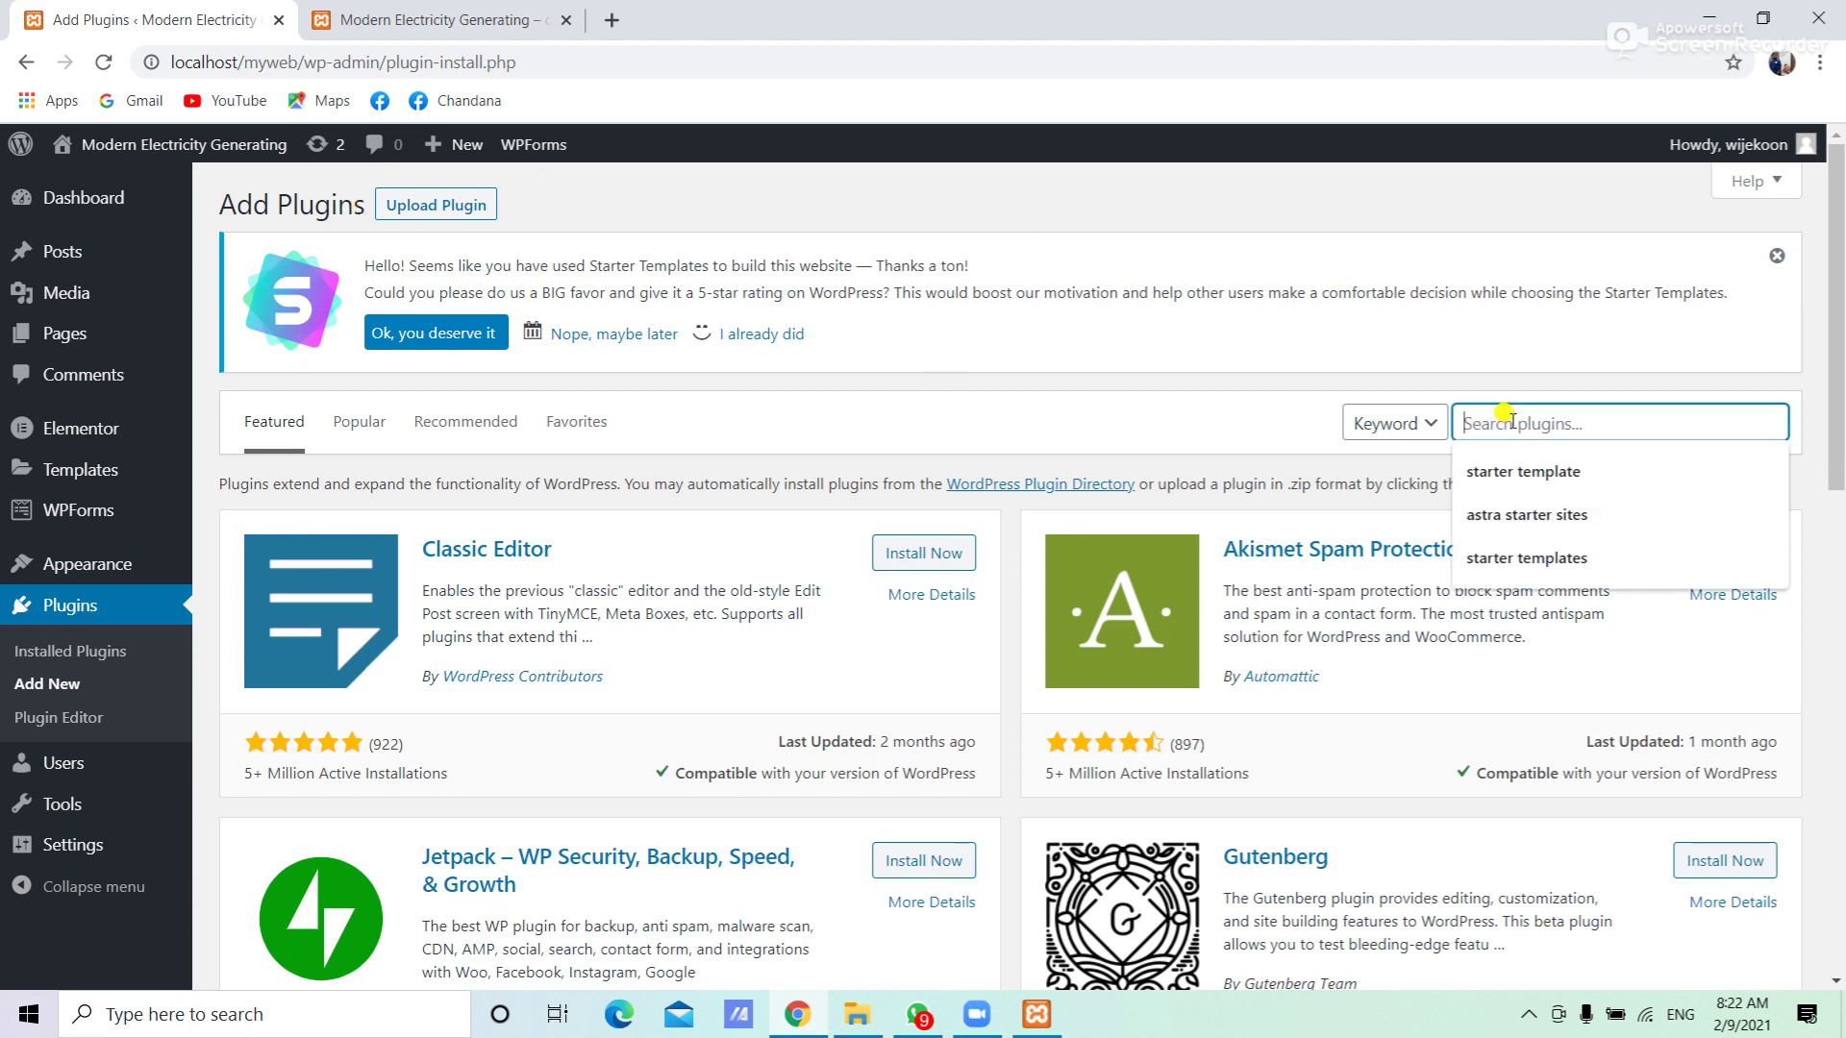
pyautogui.write('snarts')
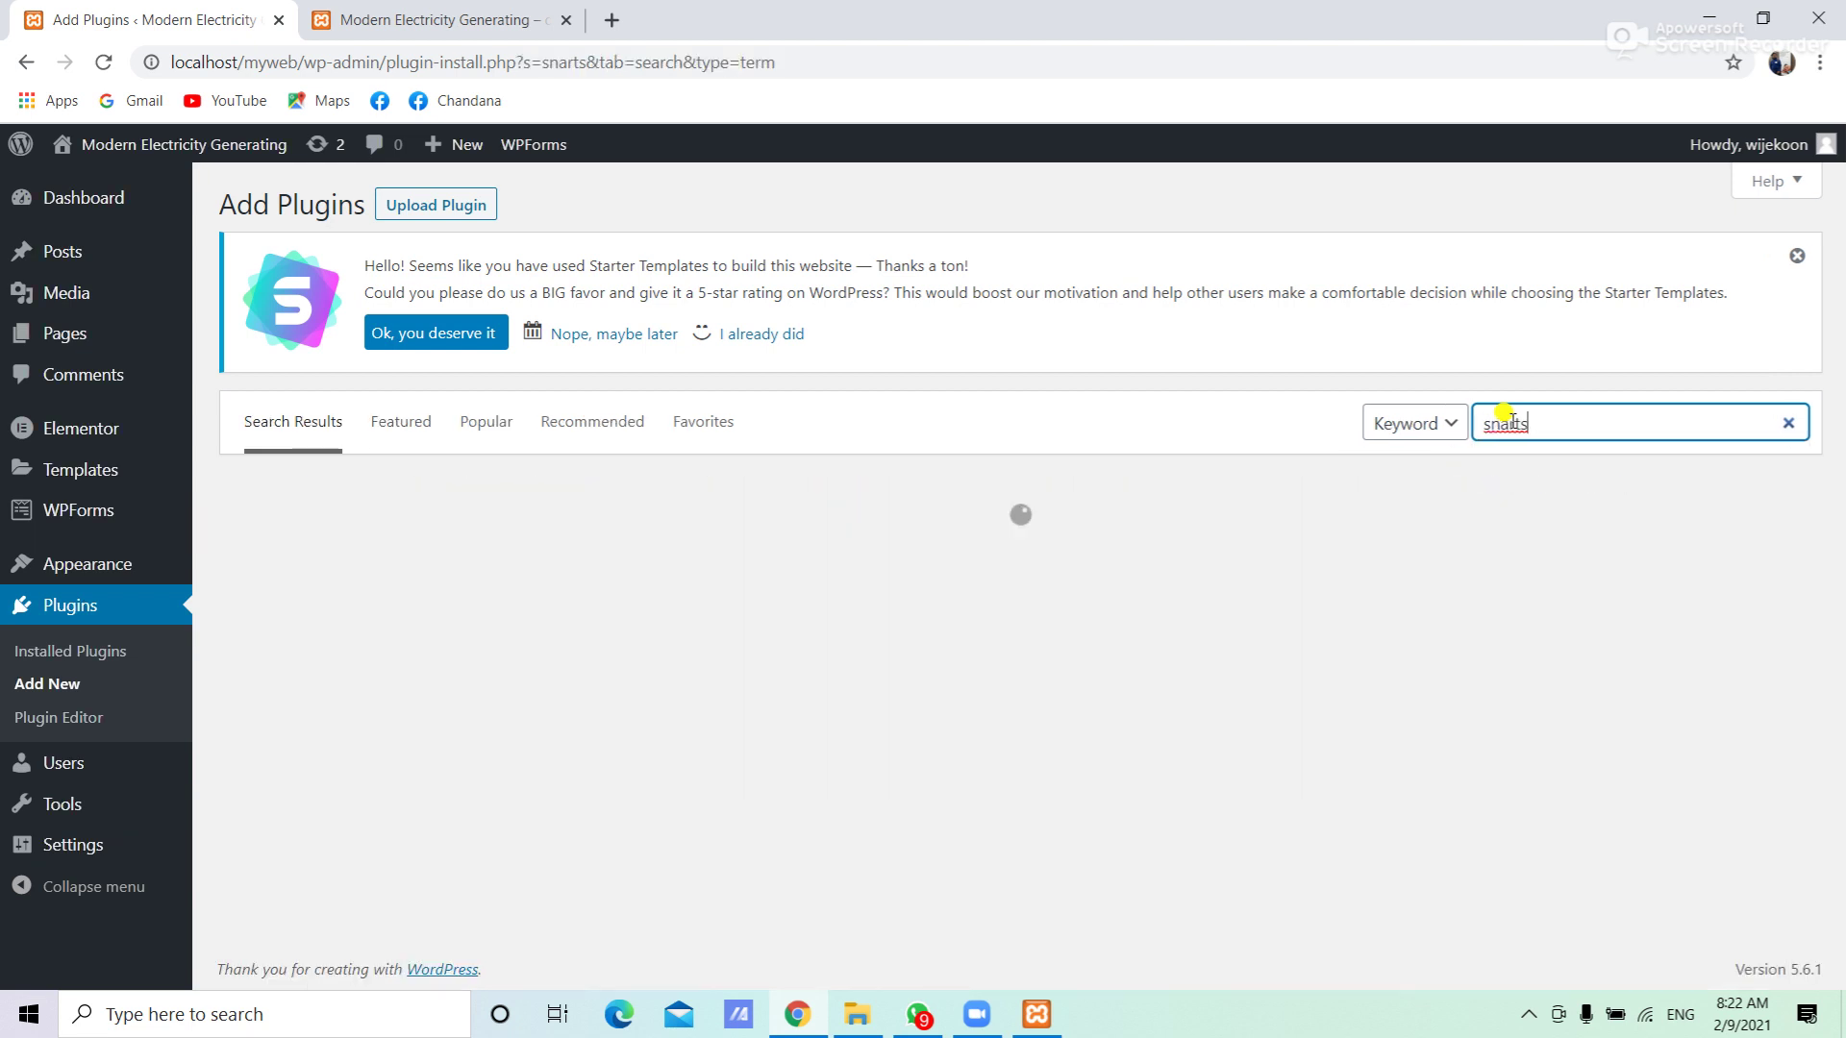
pyautogui.press('BackSpace')
pyautogui.press('BackSpace')
pyautogui.press('BackSpace')
pyautogui.press('BackSpace')
pyautogui.press('BackSpace')
pyautogui.write('mart')
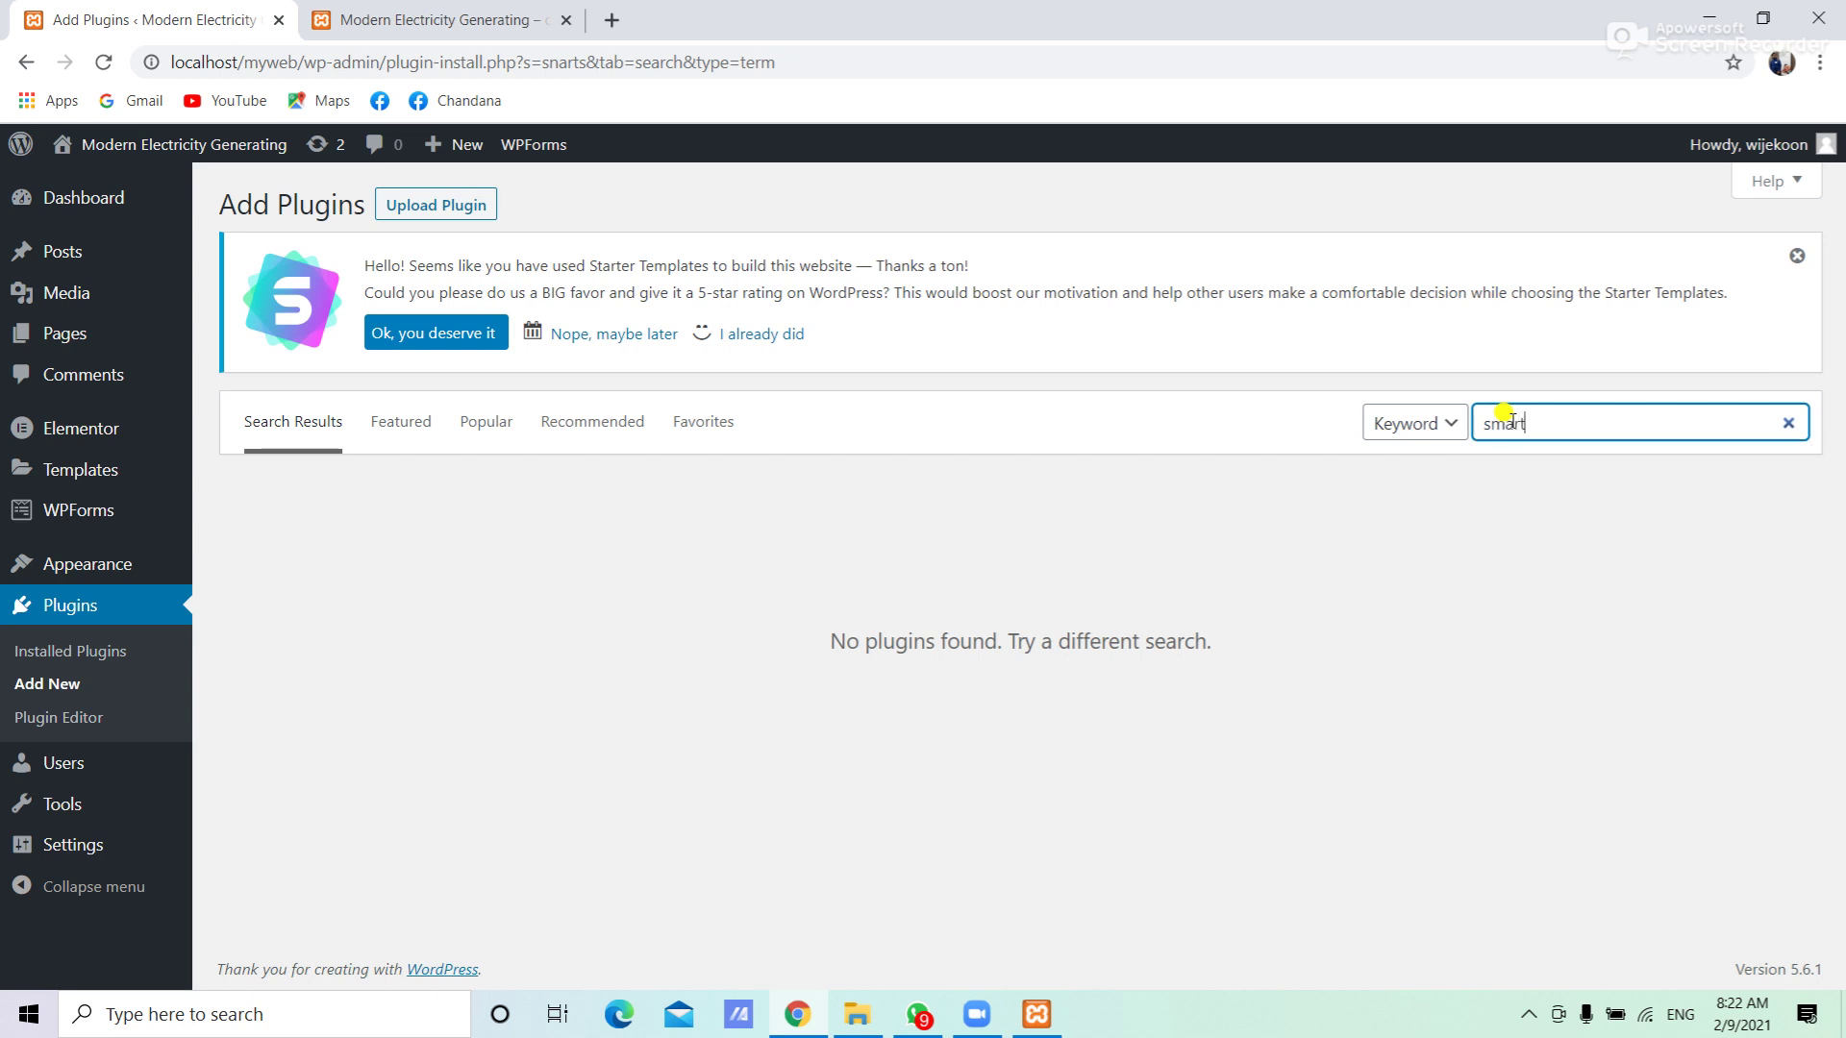
pyautogui.write('supp')
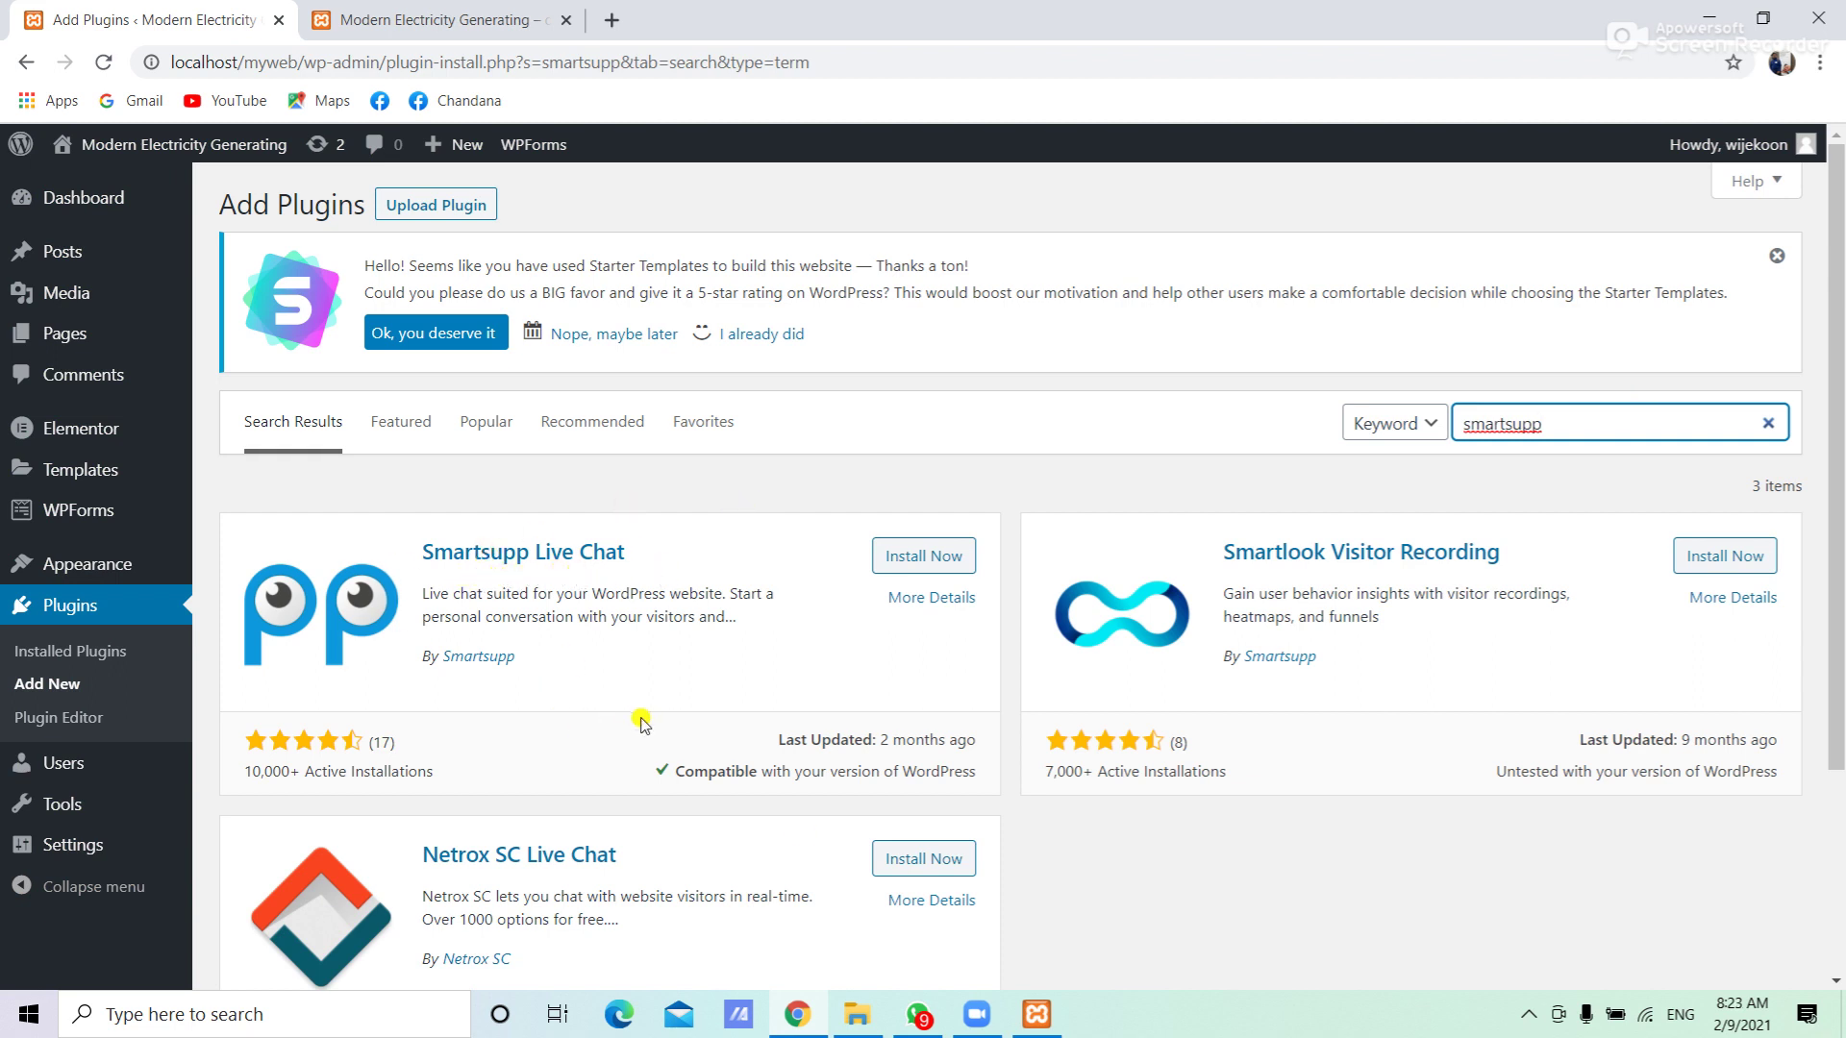
# Install Smartsupp Live Chat from the search results and activate it
pyautogui.click(909, 558)
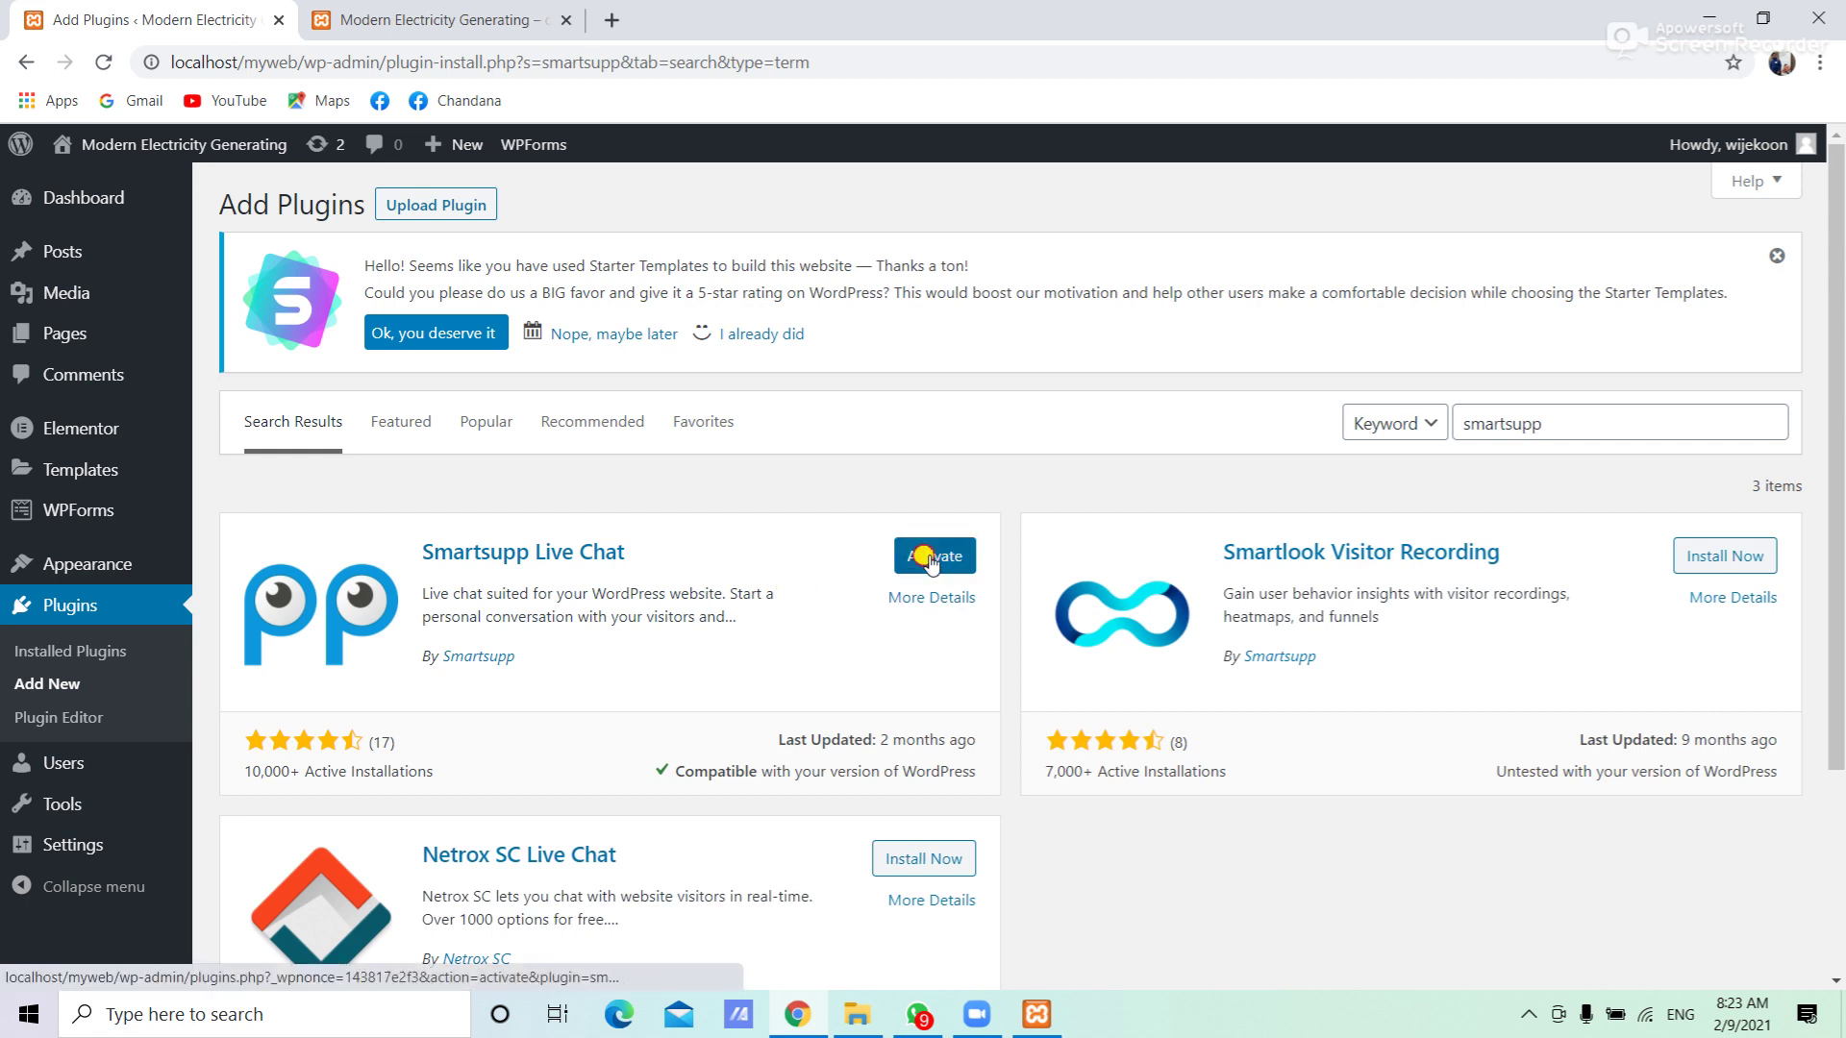
pyautogui.click(928, 558)
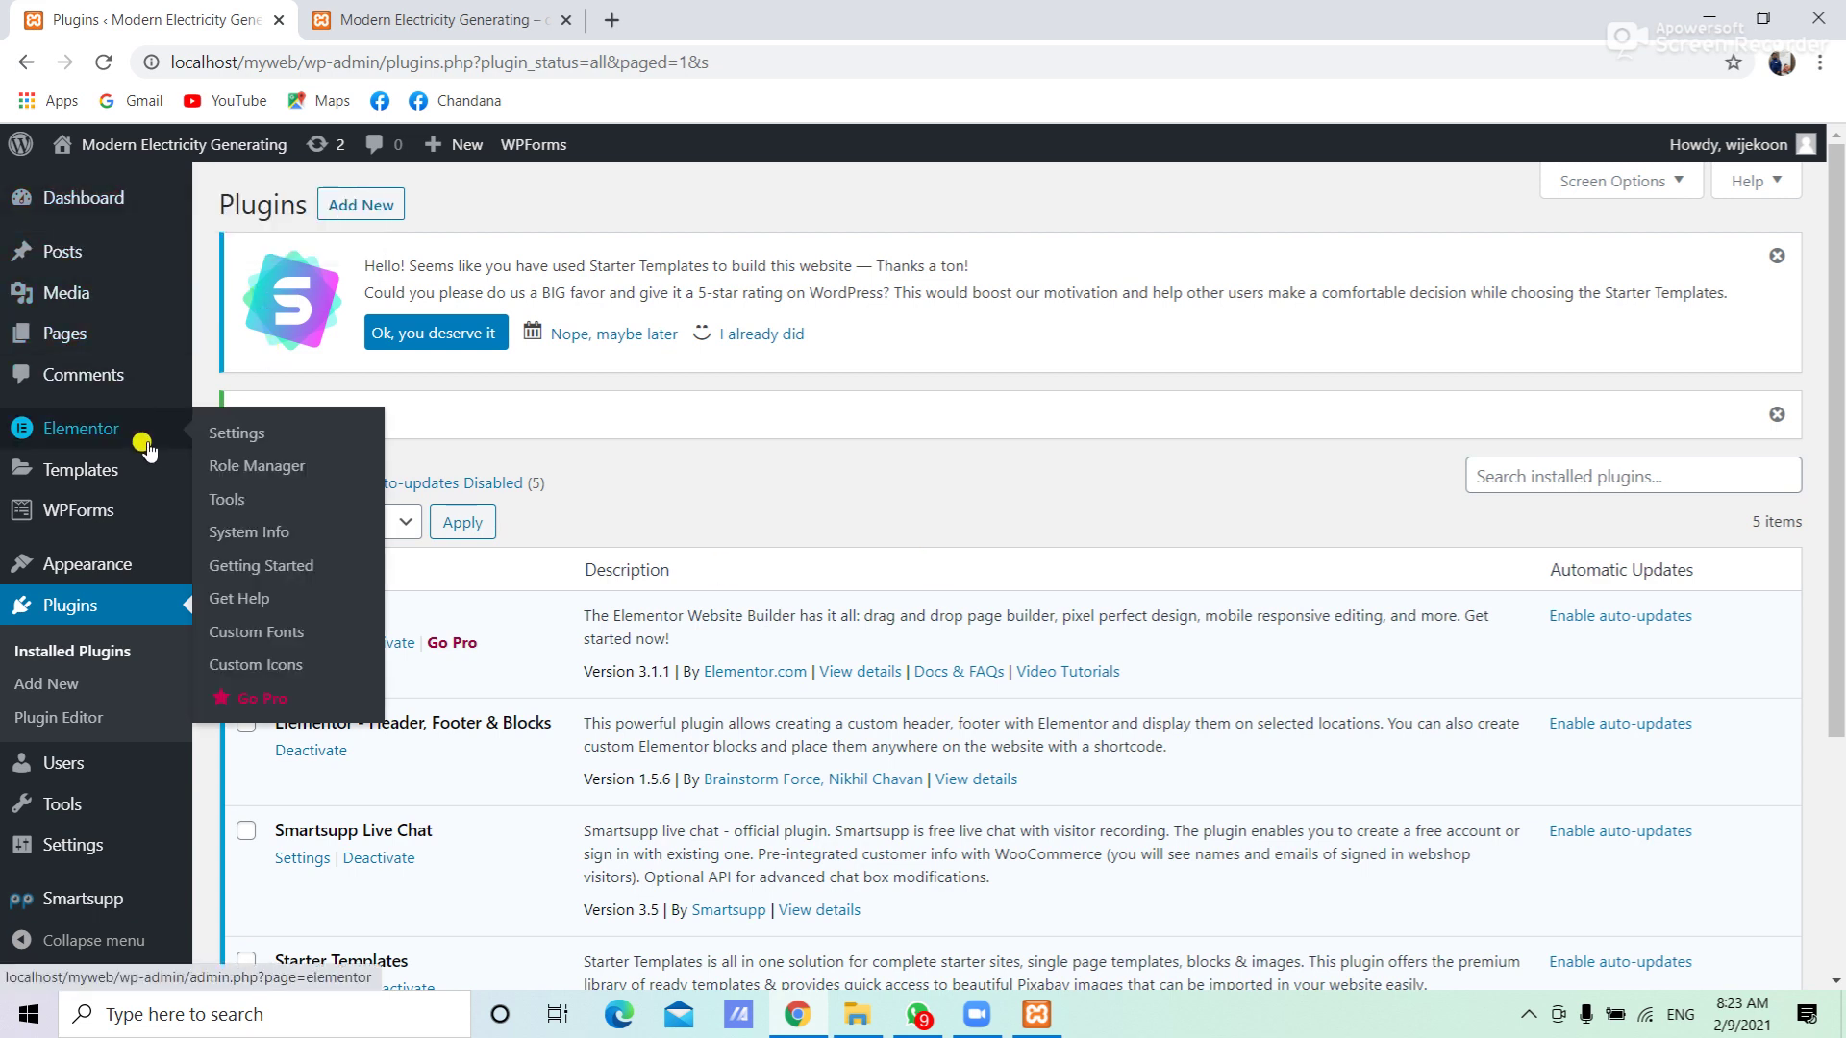
pyautogui.moveTo(103, 787)
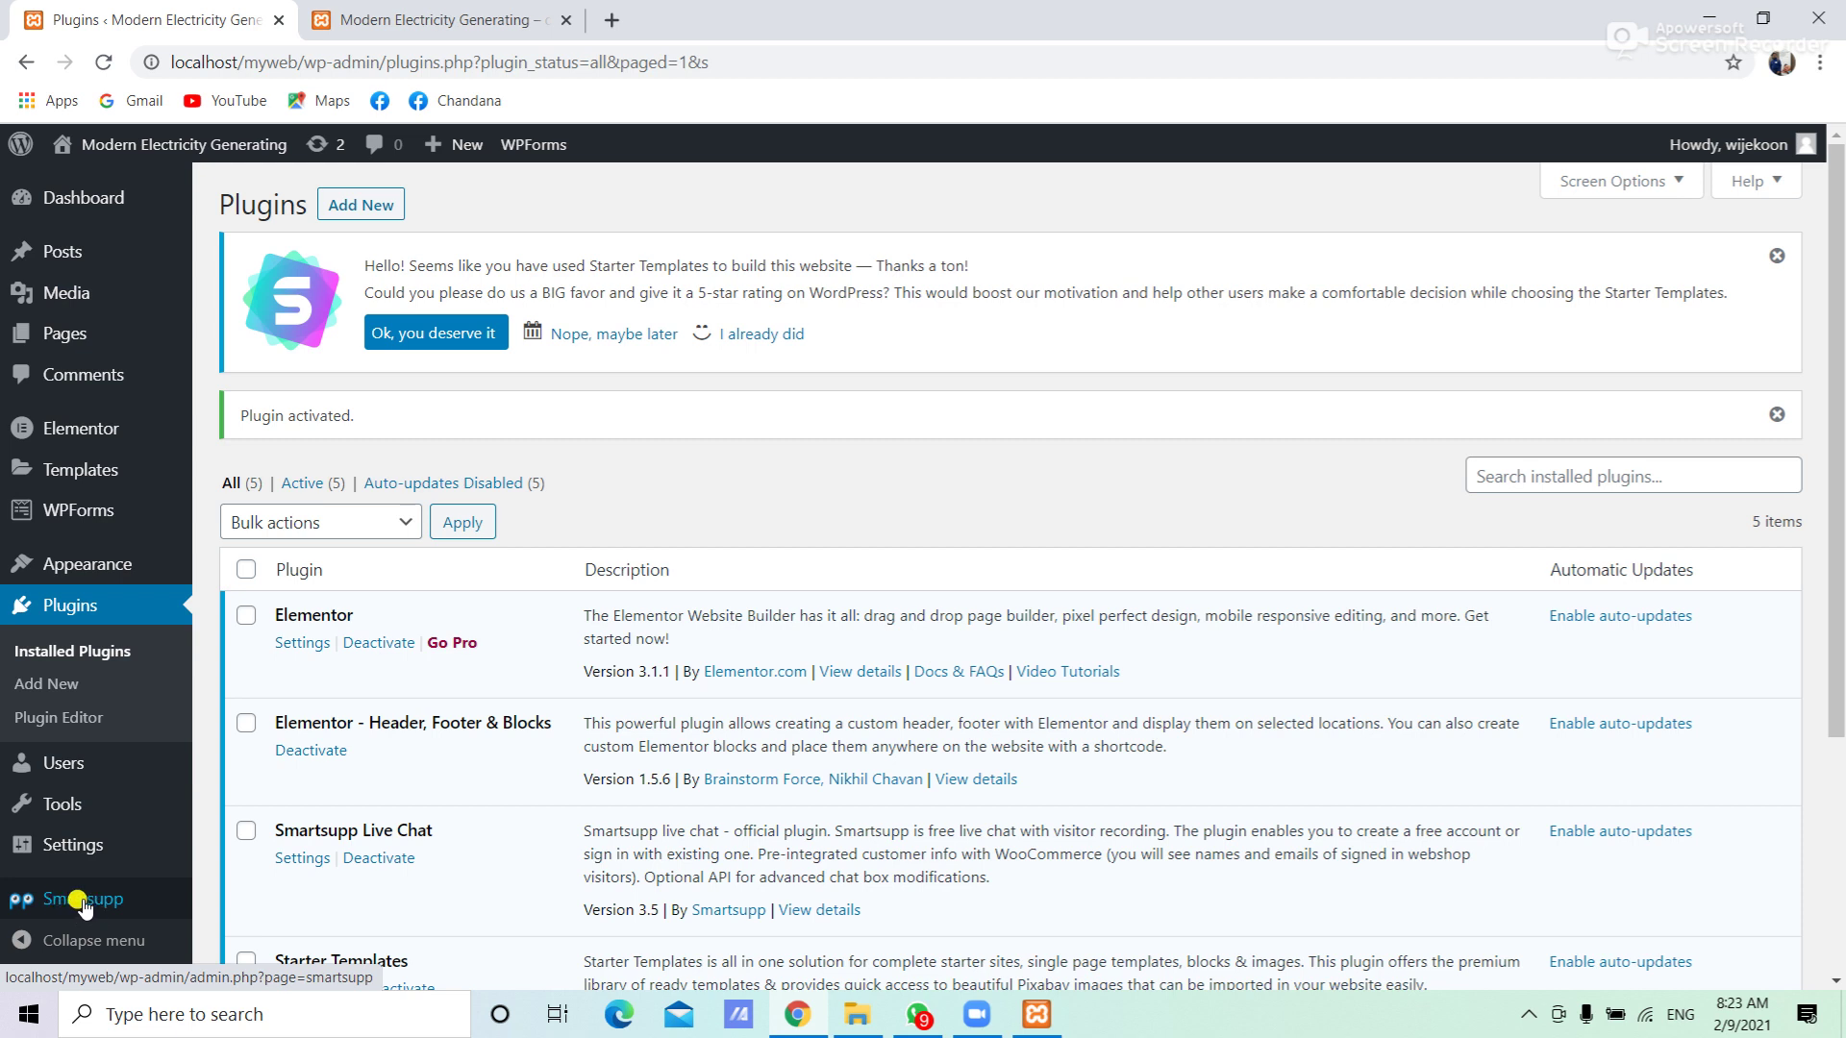
# Open the Smartsupp plugin setup page and enter the sign-up e-mail address
pyautogui.click(84, 904)
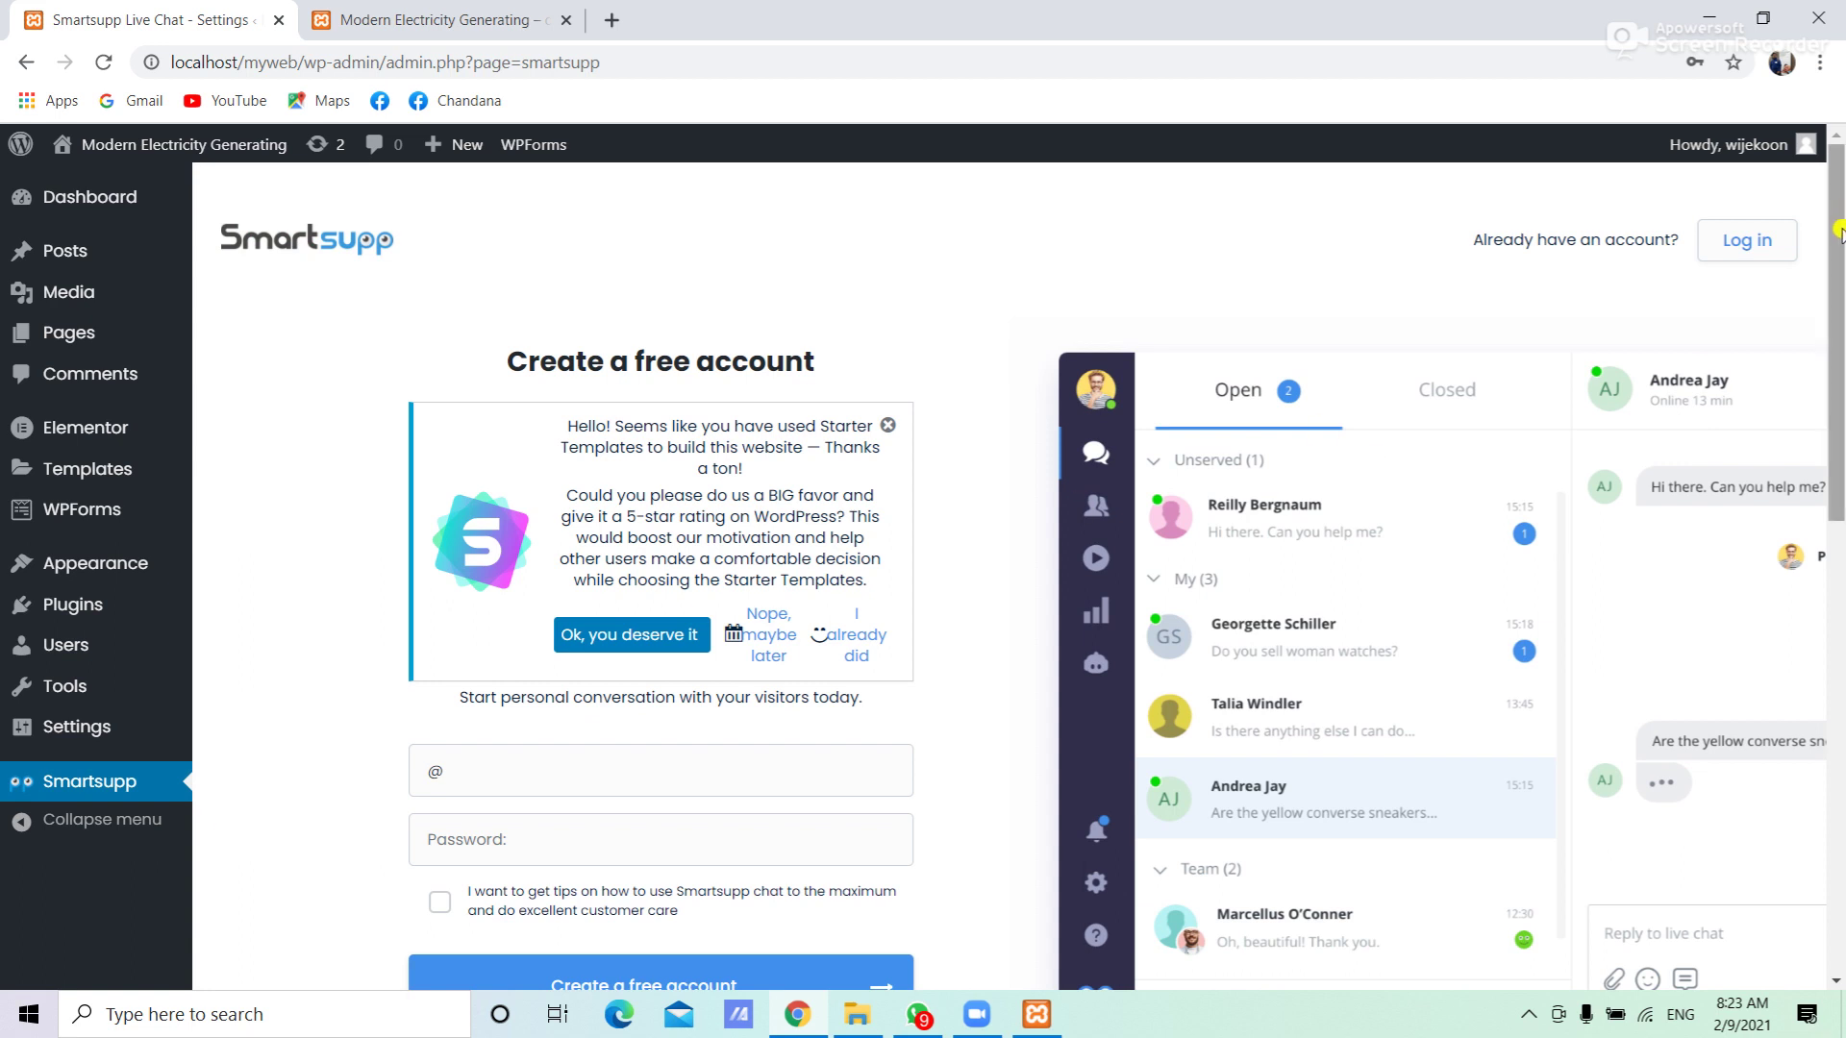
pyautogui.scroll(-1, 1839, 274)
pyautogui.moveTo(1839, 274); pyautogui.dragTo(1827, 248)
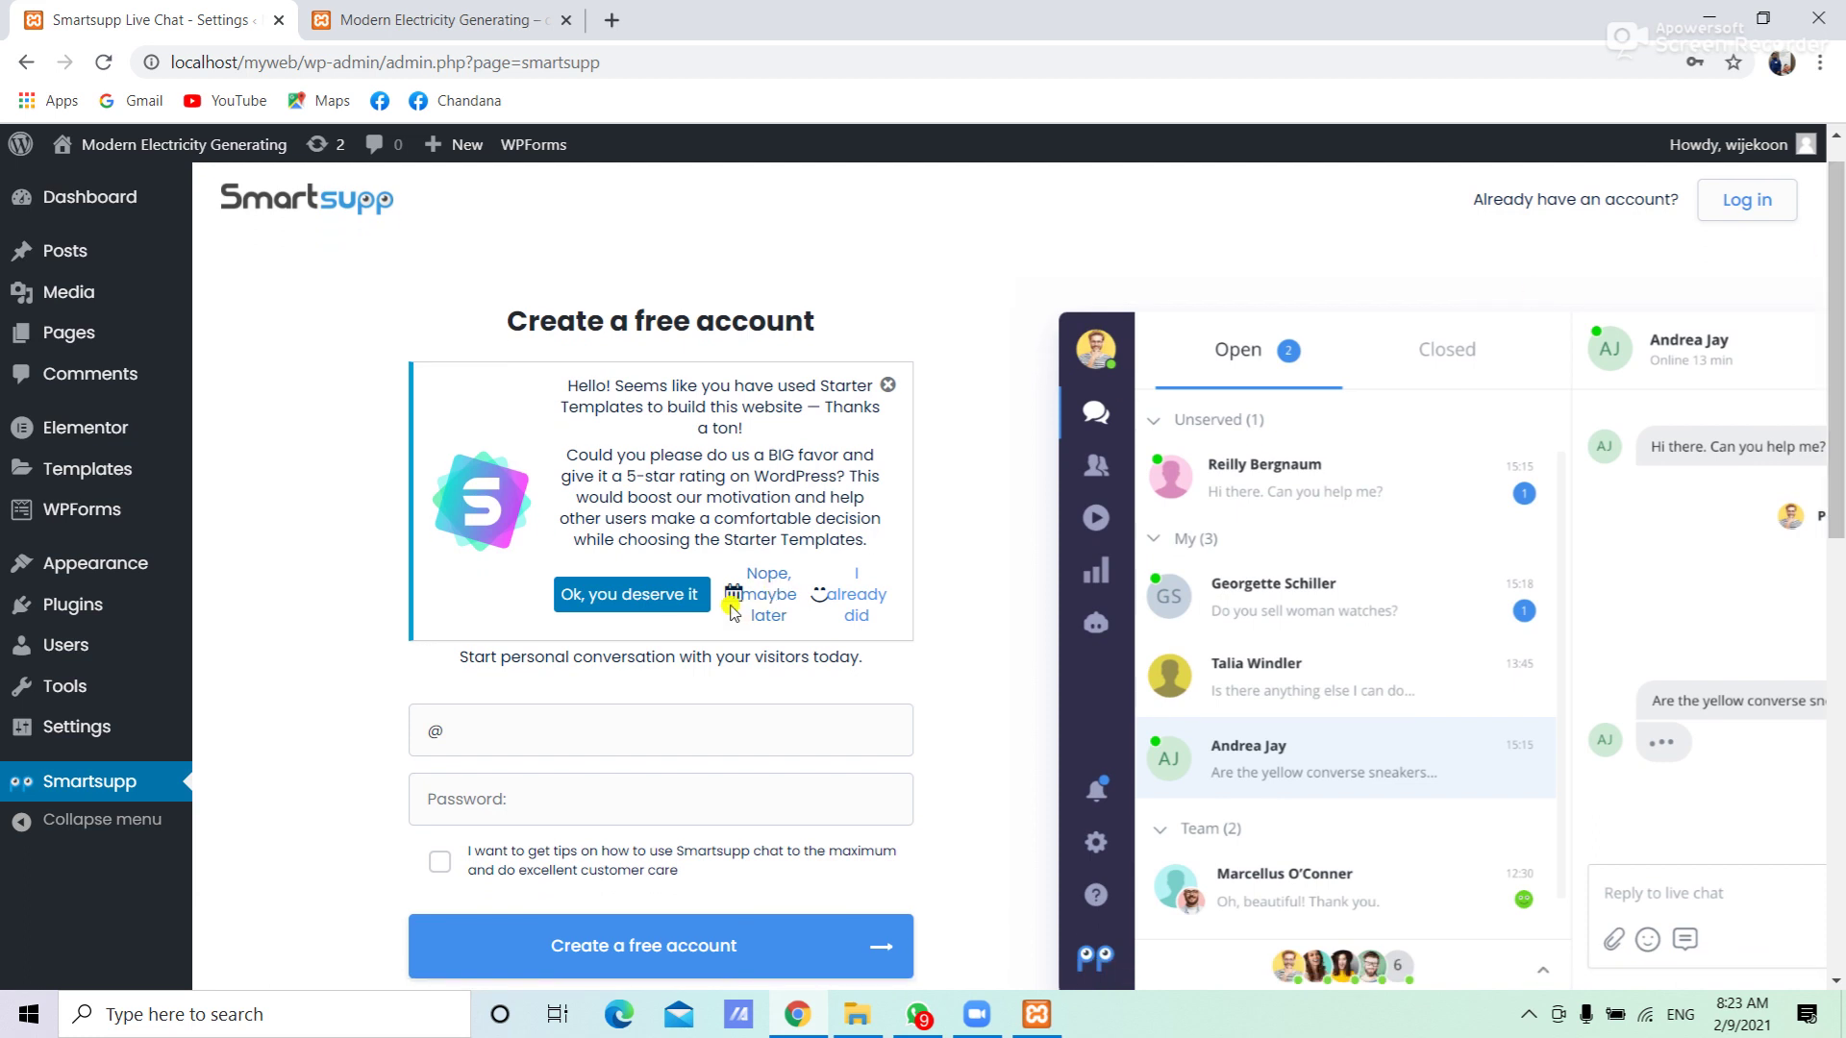
pyautogui.click(517, 730)
pyautogui.moveTo(517, 731); pyautogui.dragTo(342, 735)
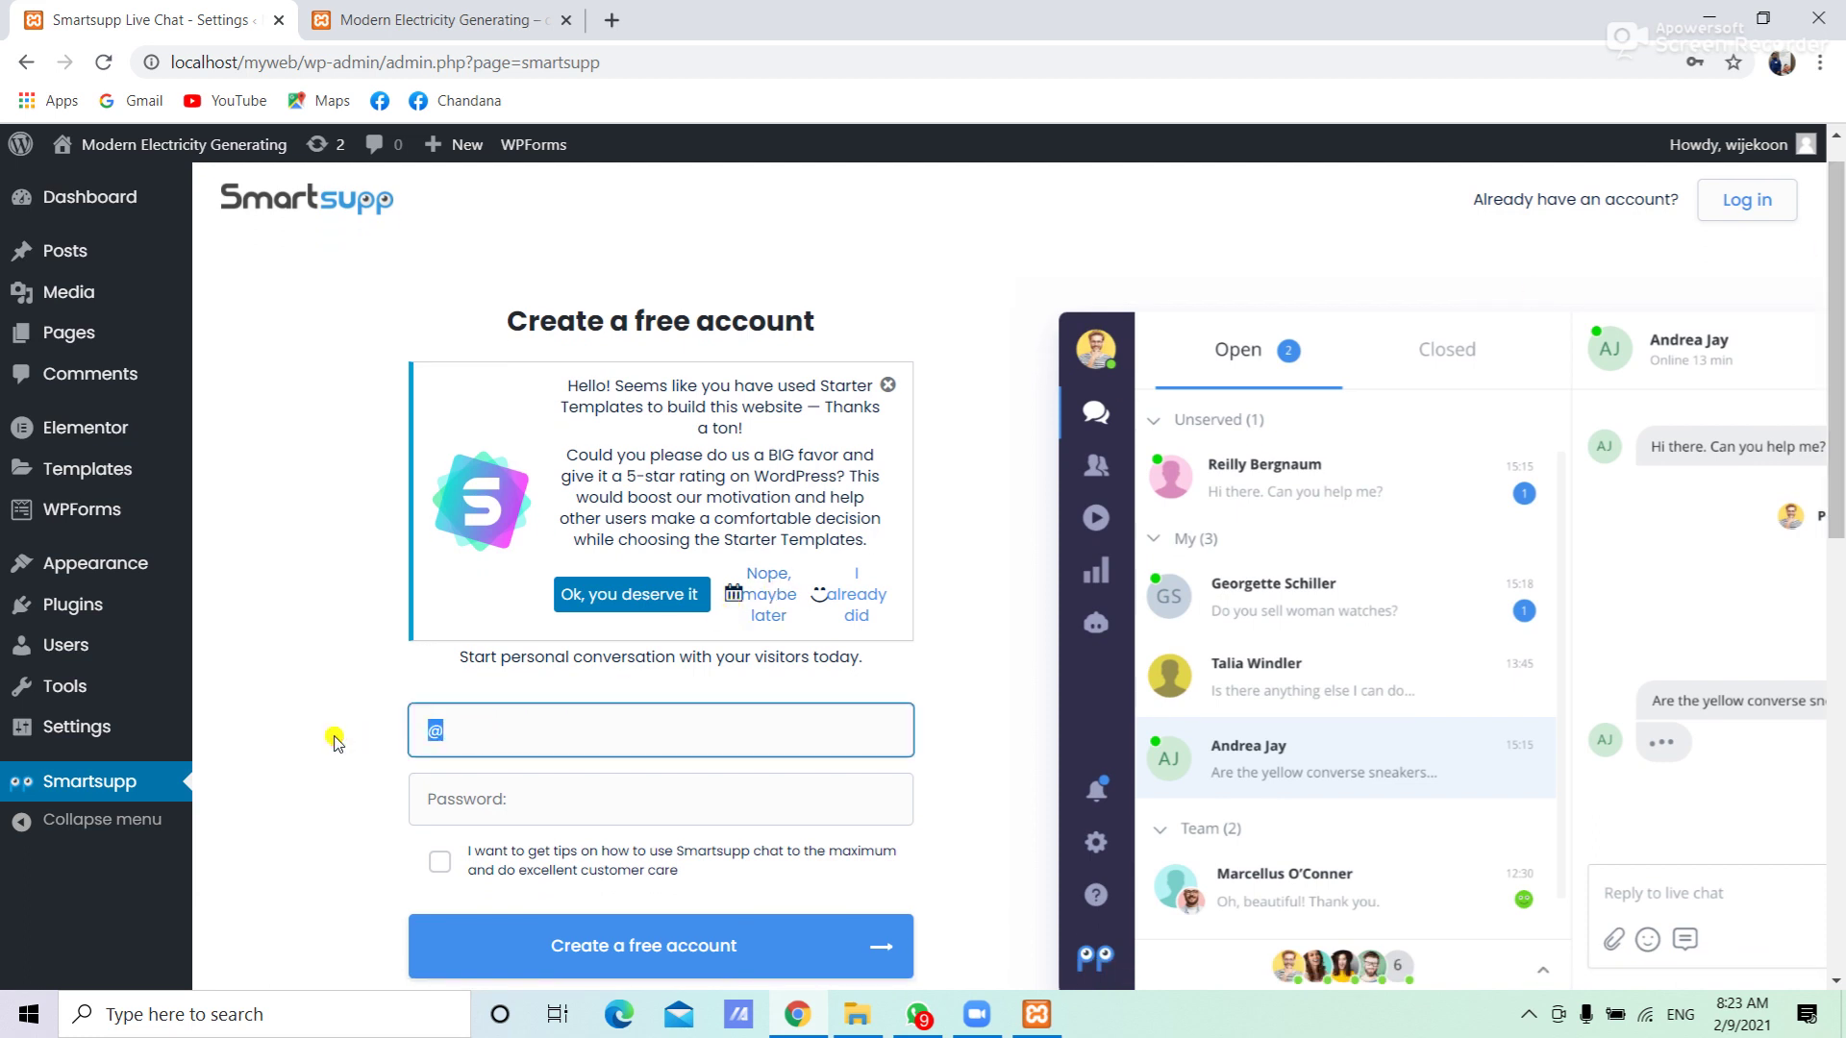
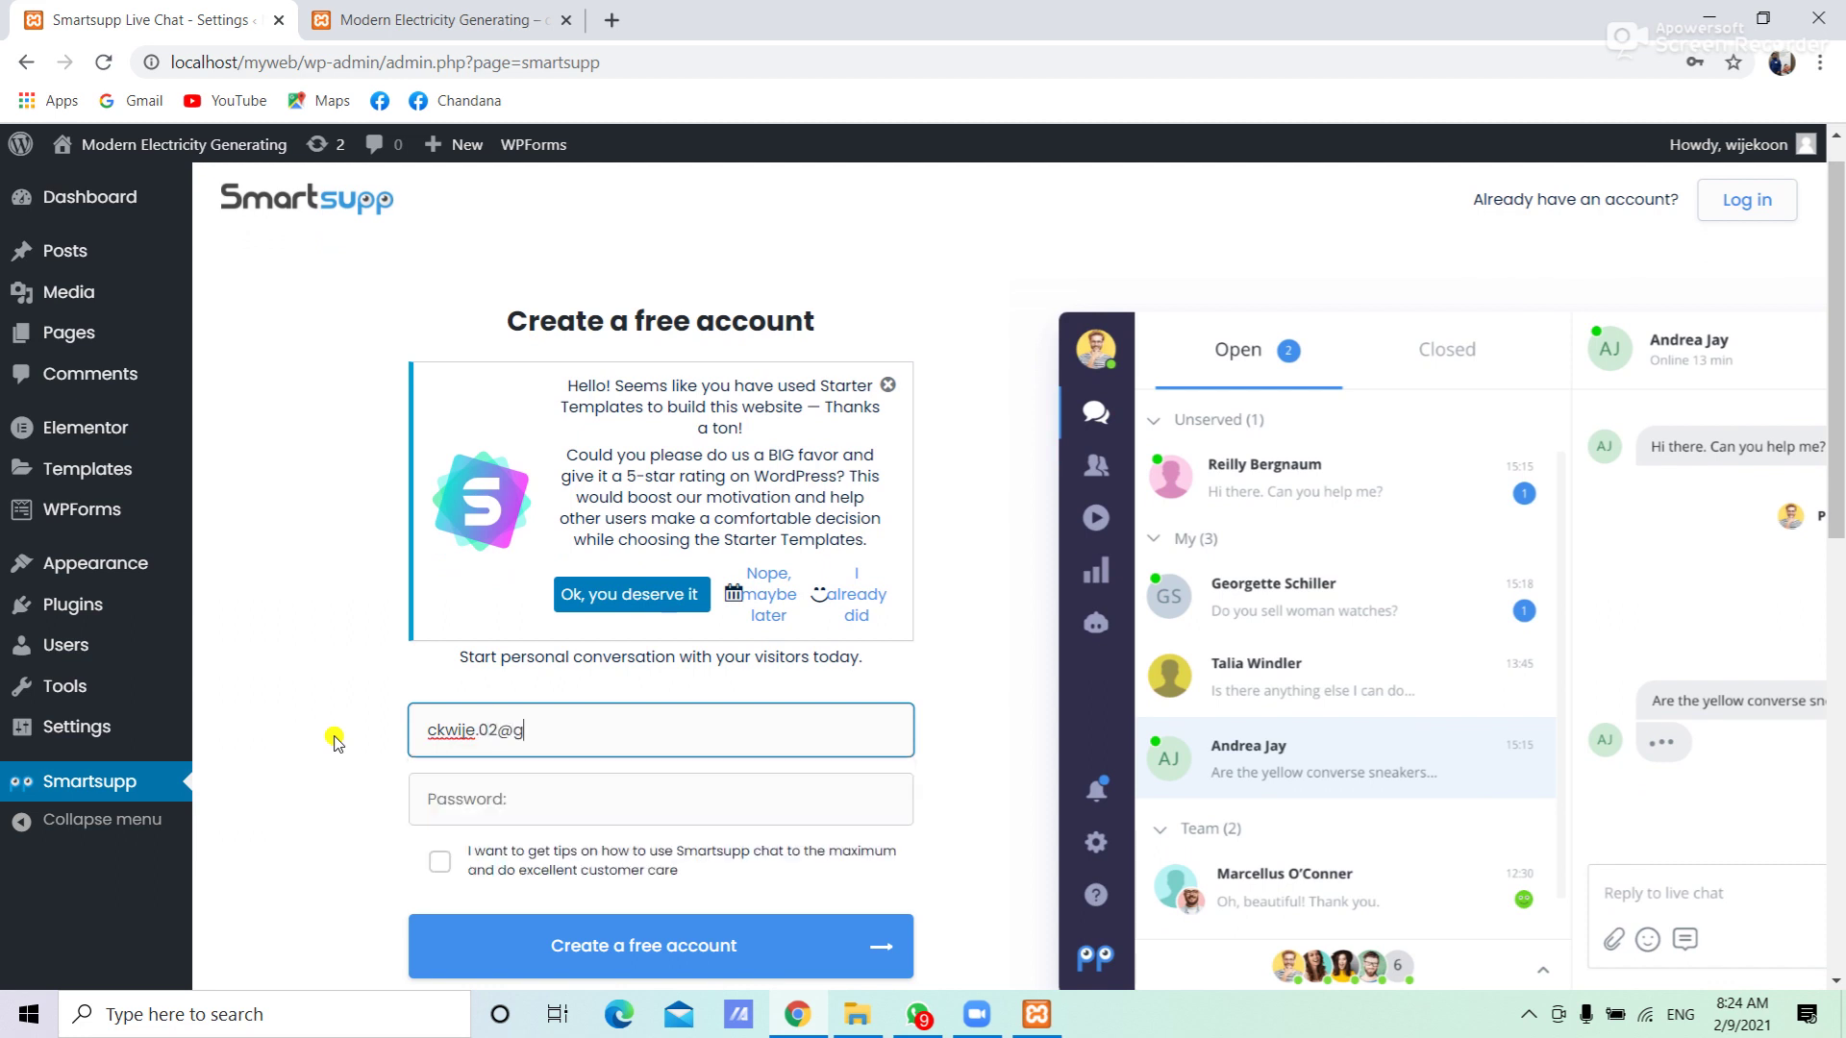
# Enter the account password, opt in to Smartsupp tips, and create the free account
pyautogui.click(461, 787)
pyautogui.write('******')
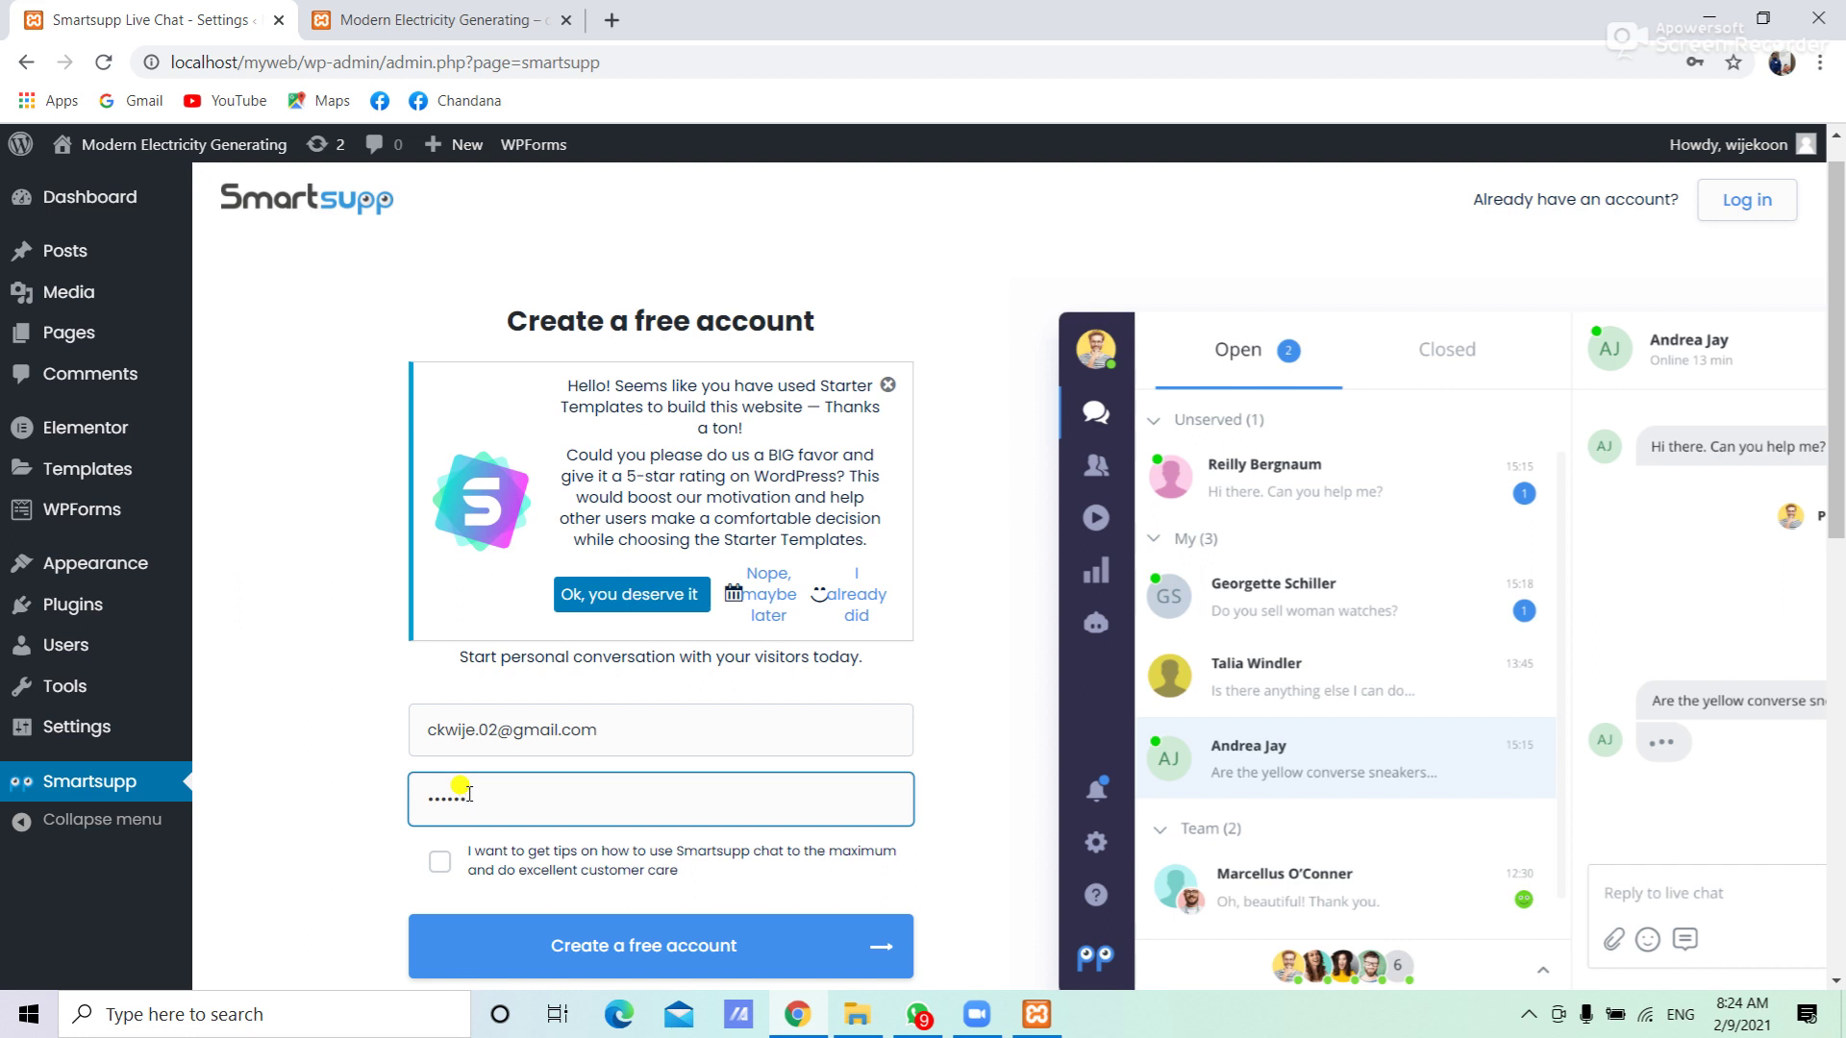
pyautogui.click(440, 866)
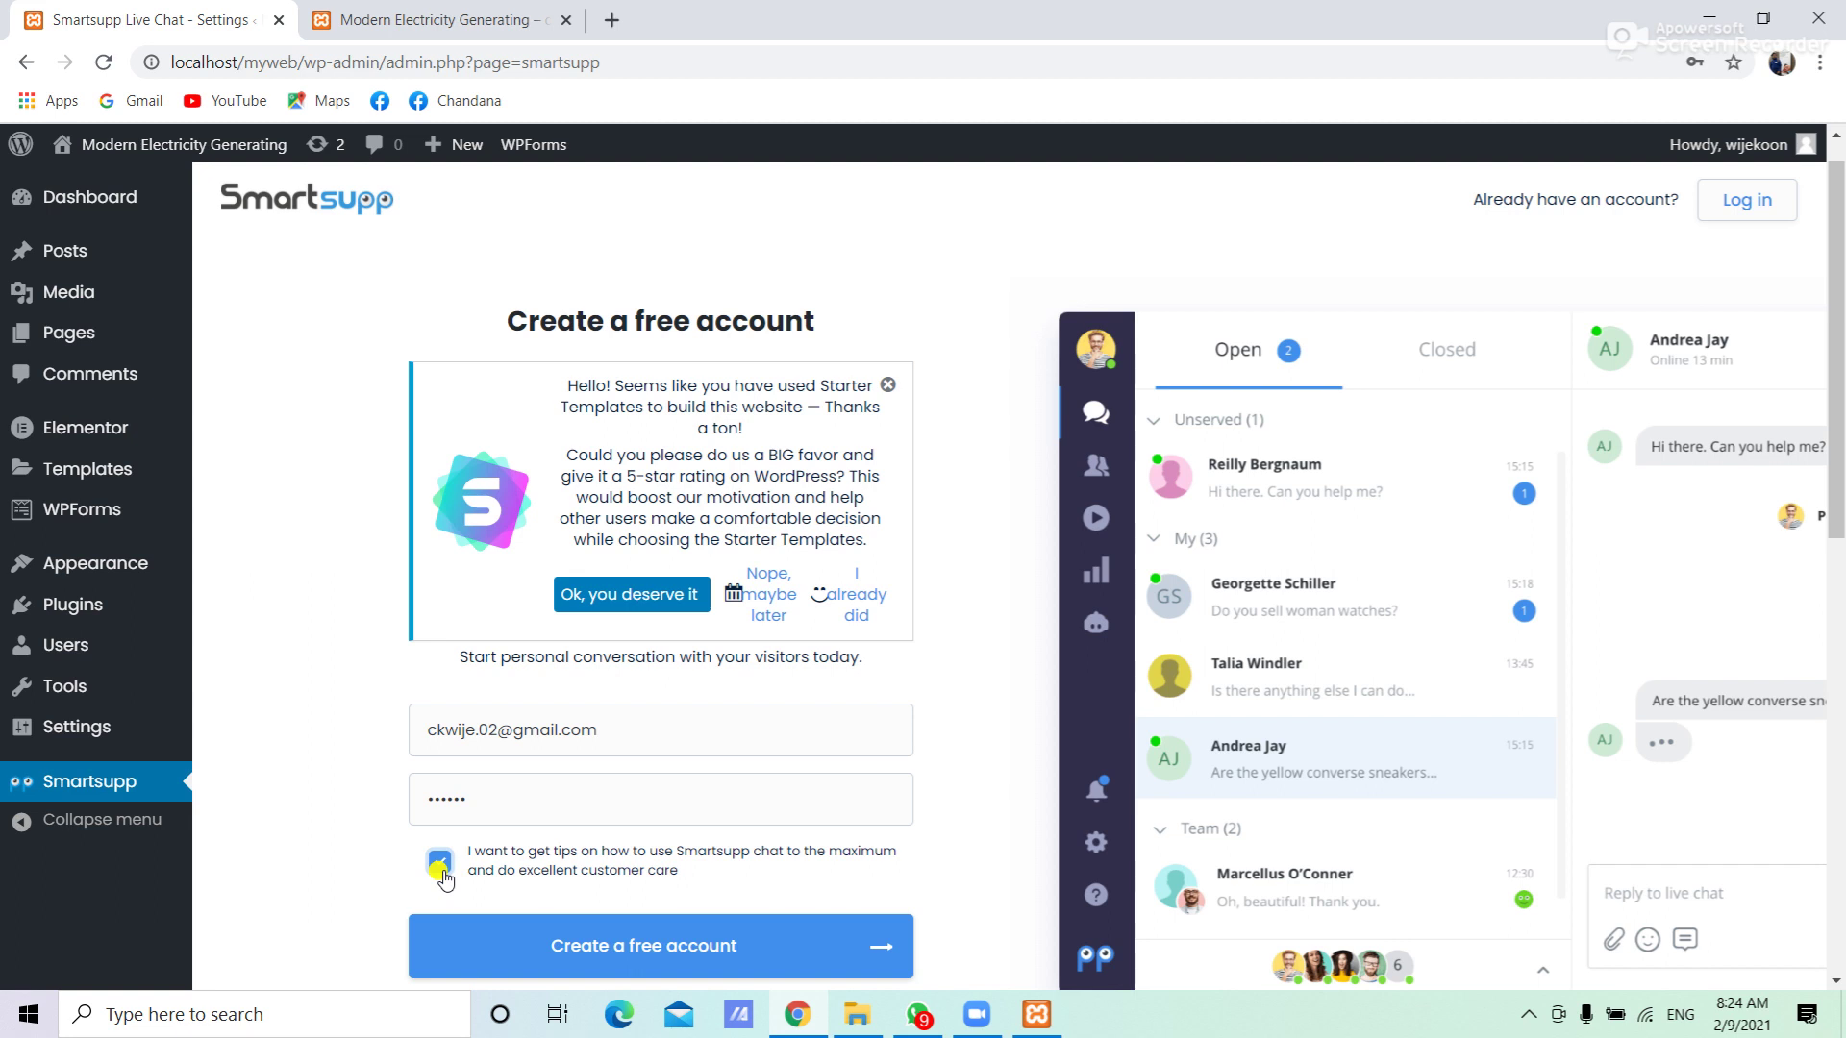
pyautogui.click(671, 949)
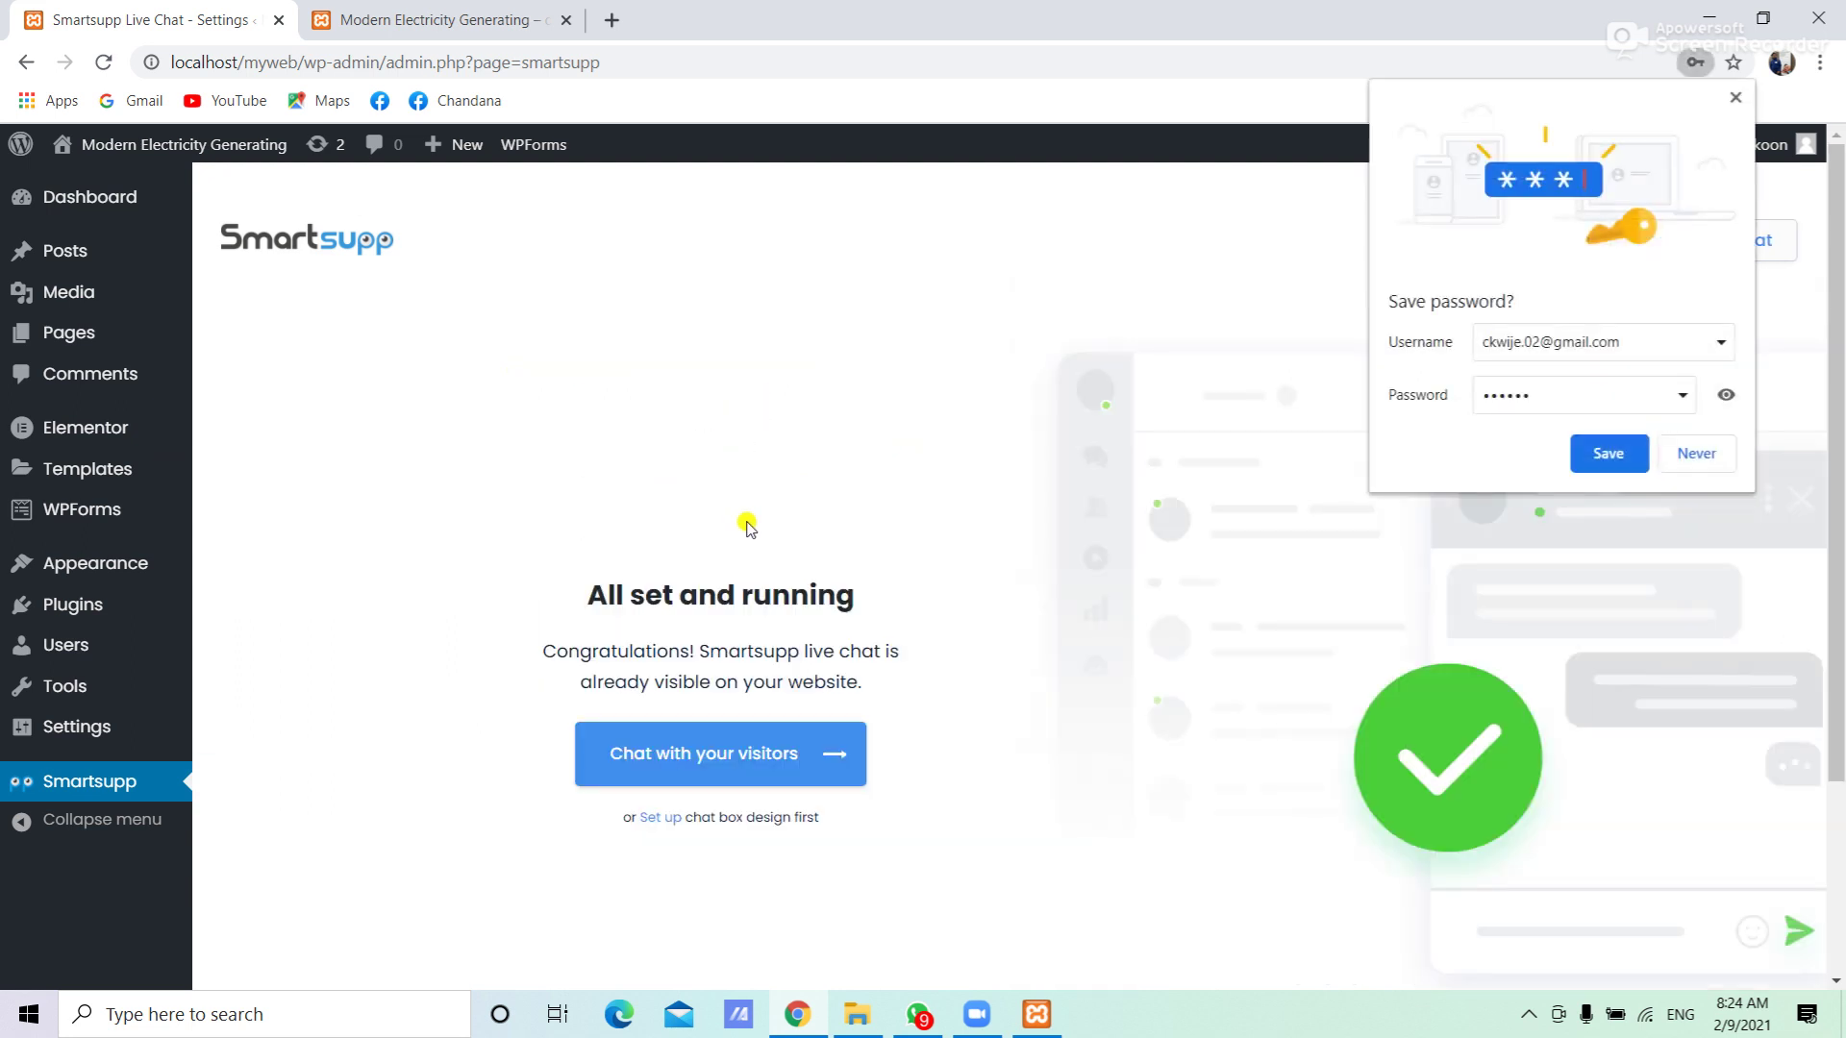
# Save the new password in the browser and open the Smartsupp dashboard via 'Chat with your visitors'
pyautogui.click(1598, 460)
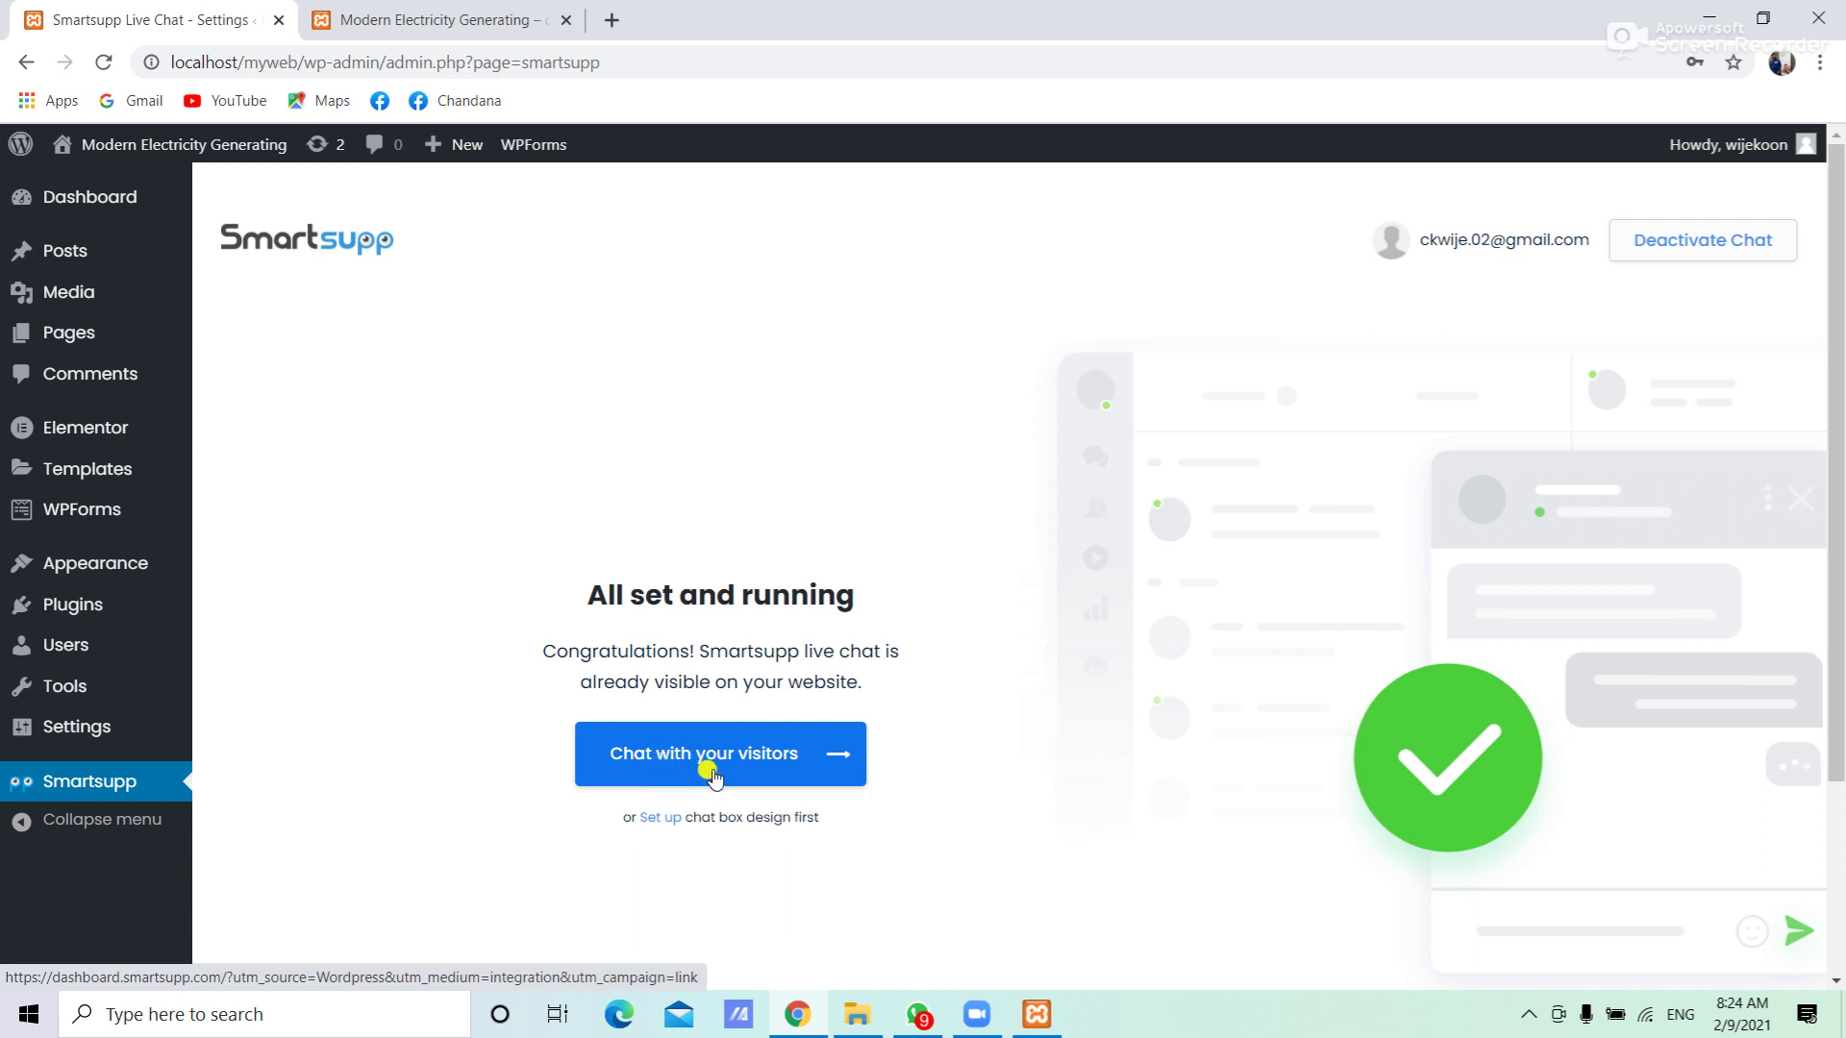
pyautogui.click(713, 774)
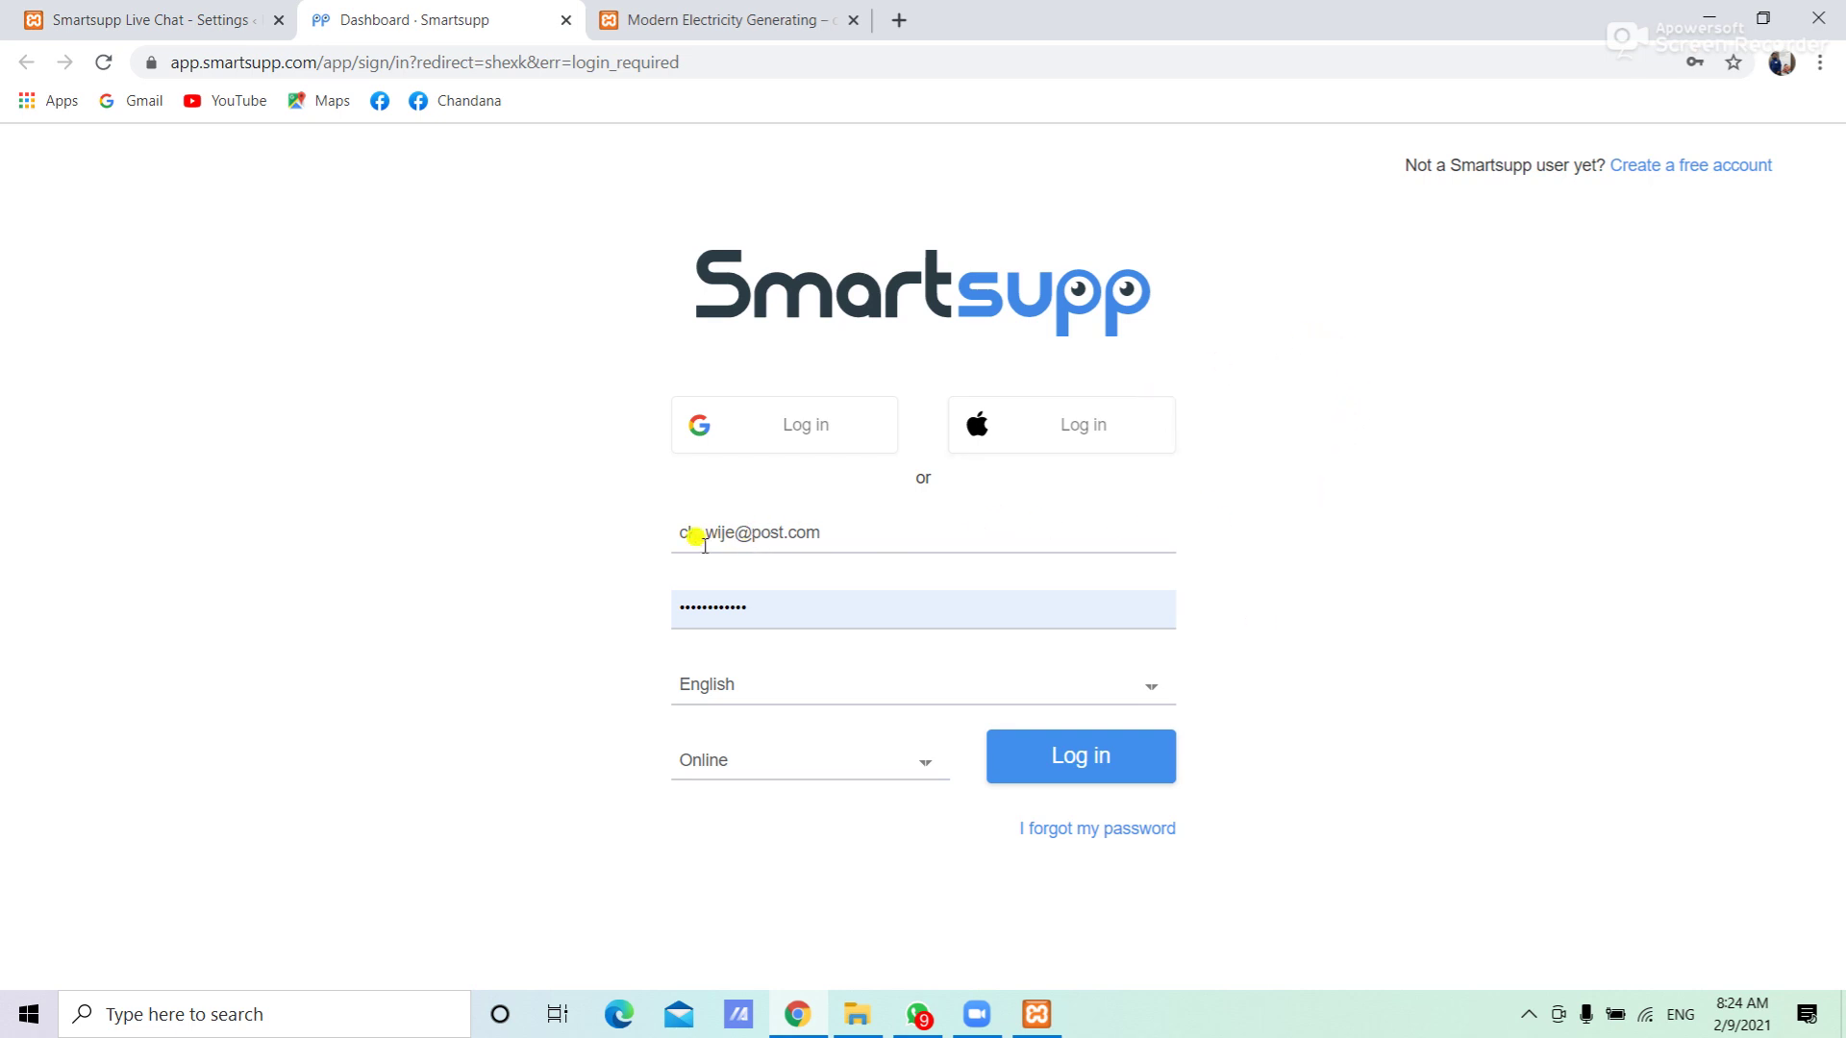
# Log in to the Smartsupp dashboard with the account e-mail and password
pyautogui.moveTo(833, 525); pyautogui.dragTo(607, 536)
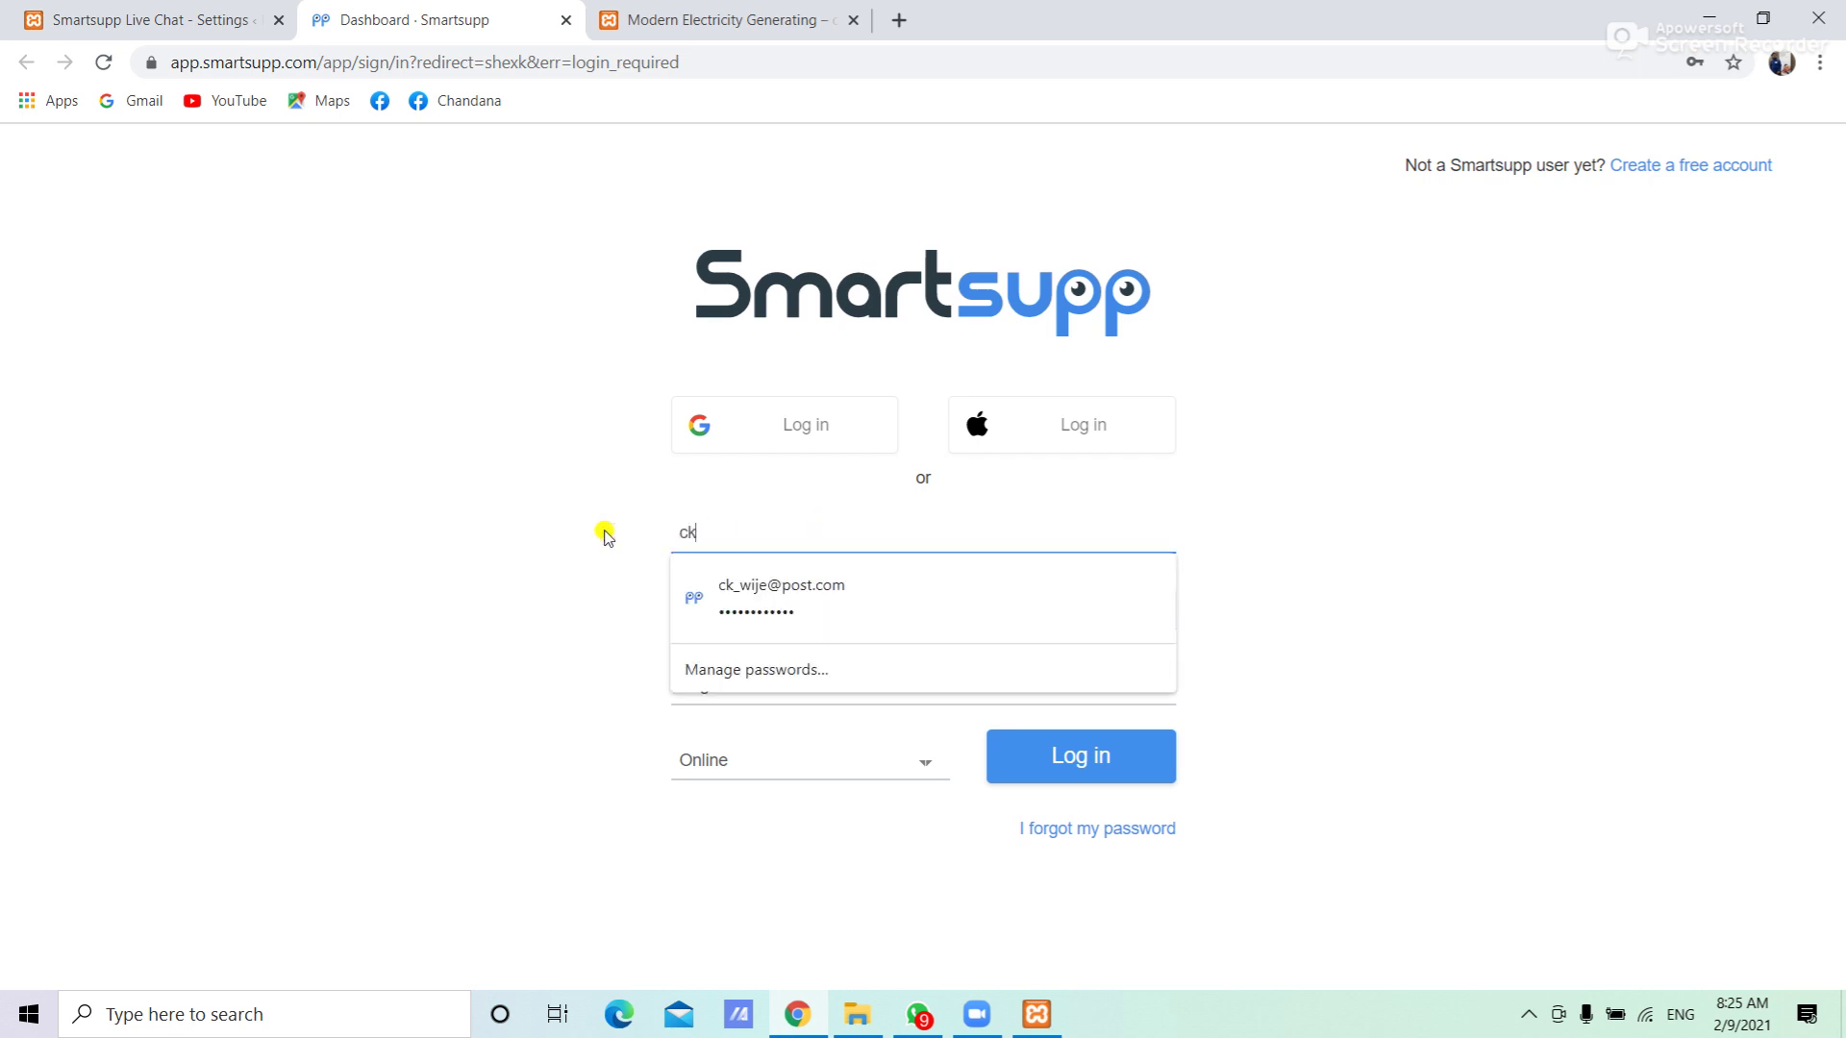
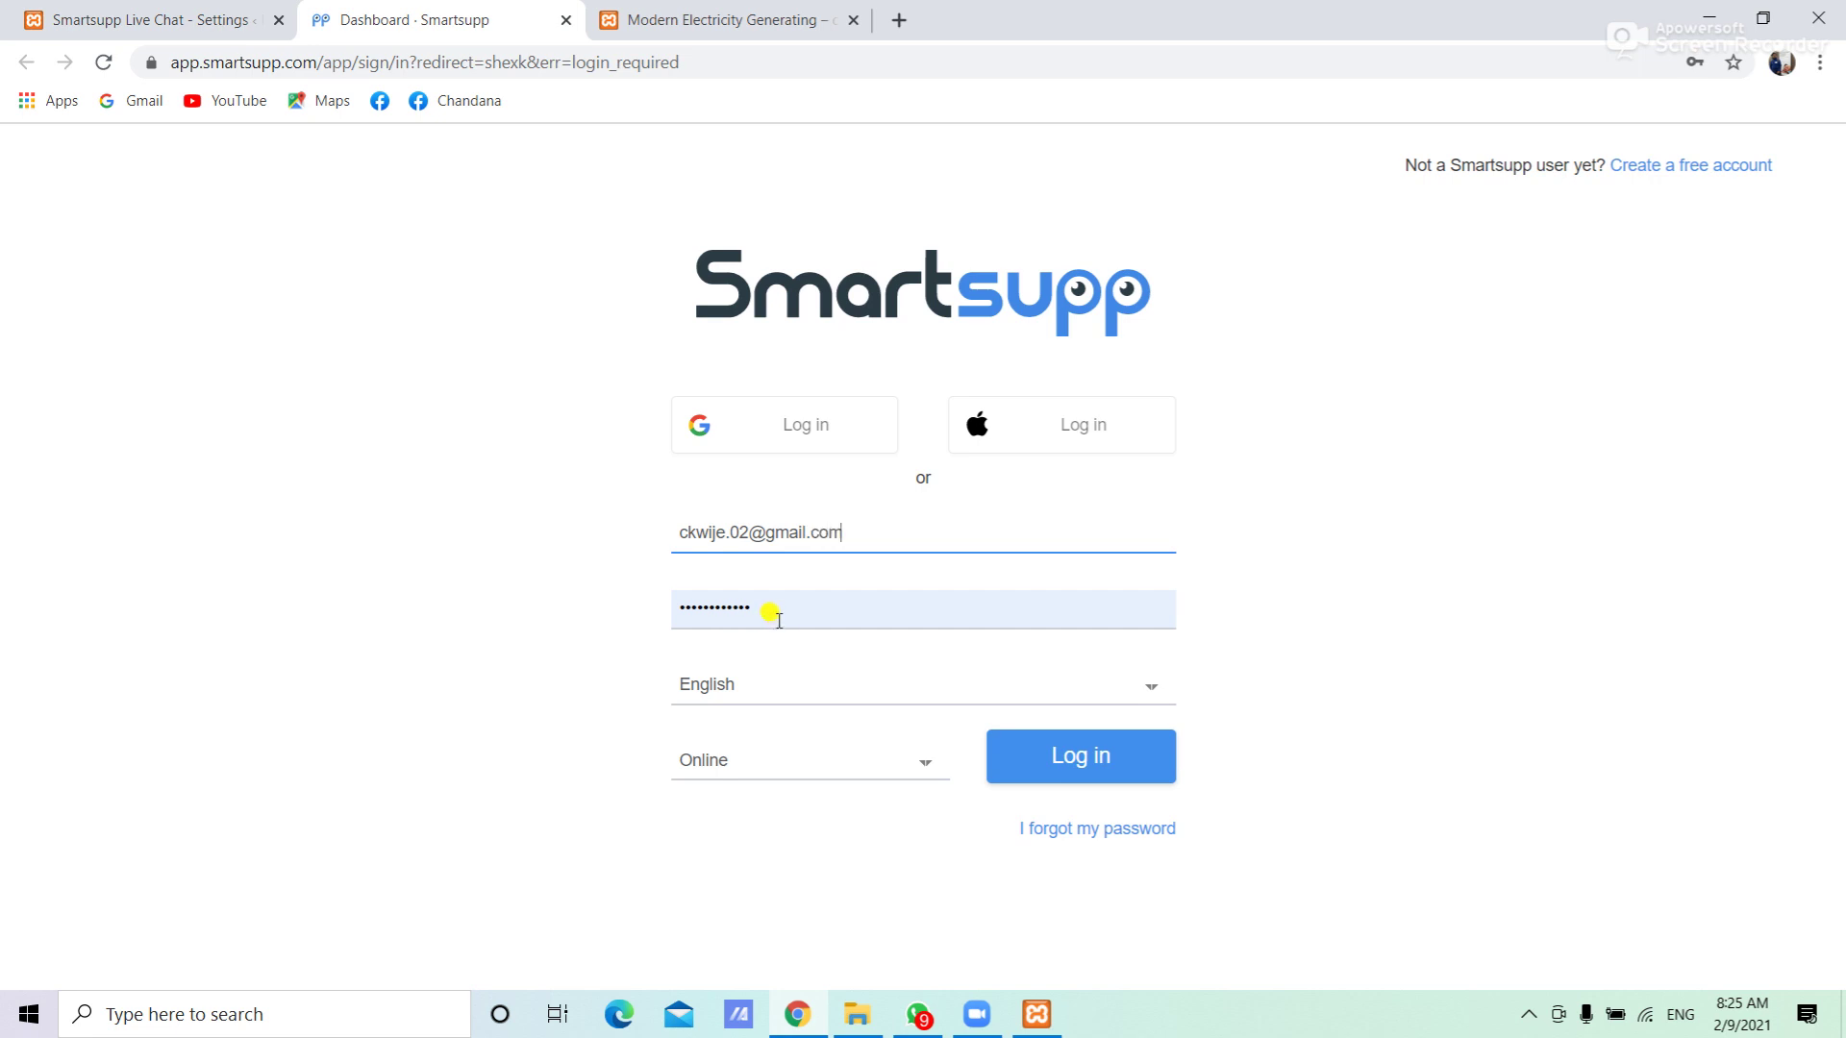
pyautogui.click(766, 608)
pyautogui.hotkey('ctrl', 'a')
pyautogui.write('••')
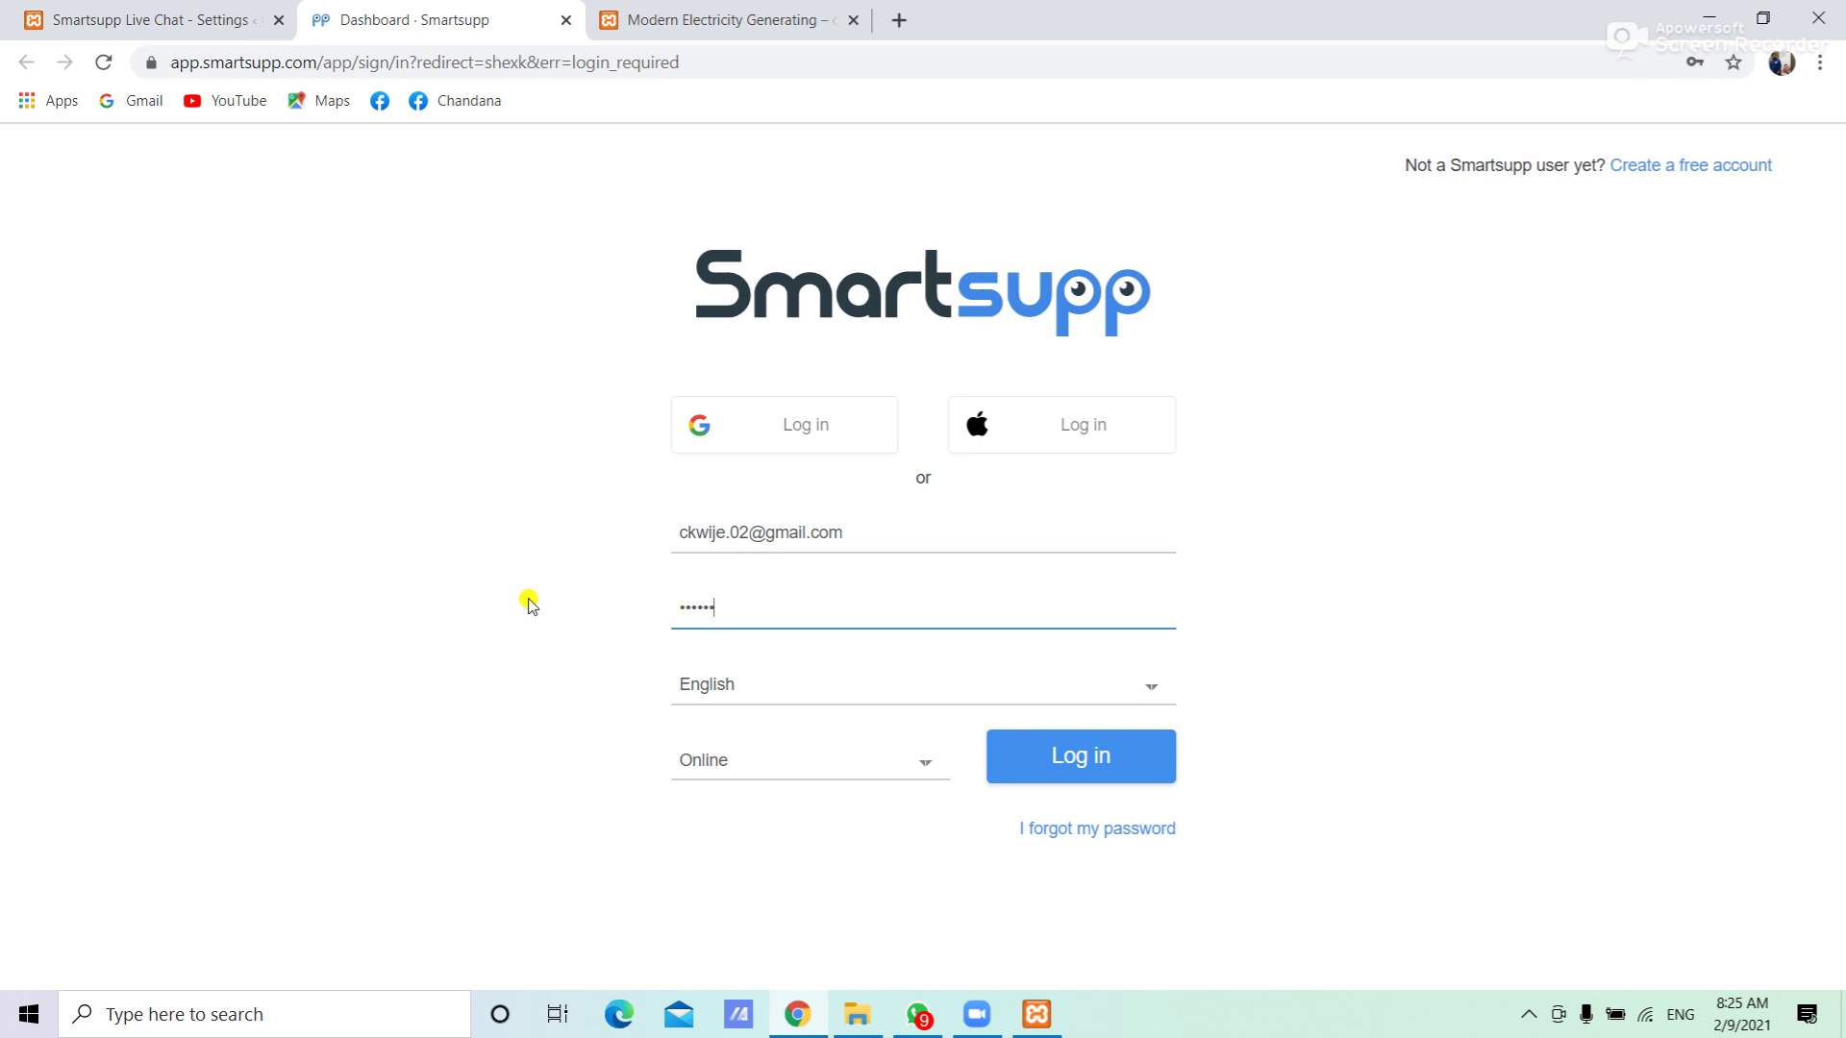
pyautogui.click(1079, 761)
pyautogui.click(1082, 767)
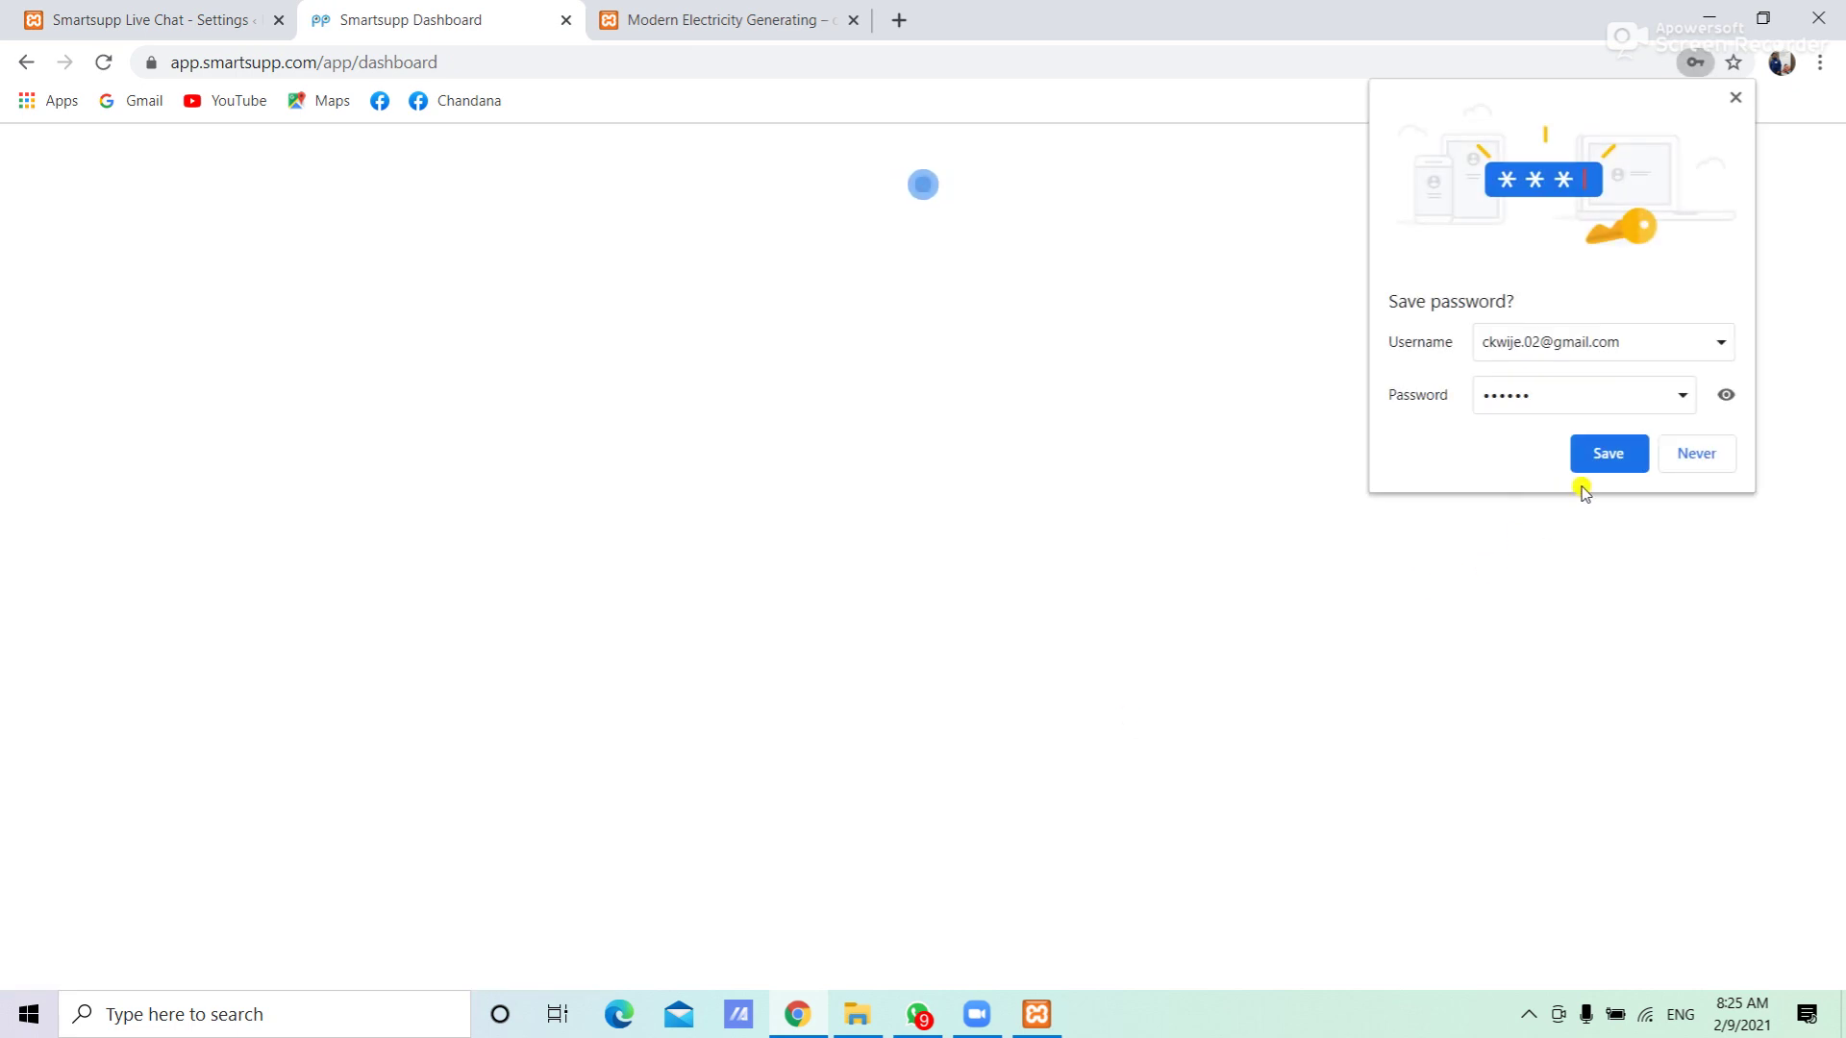
# Save the login in Chrome, choose red for the chat widget, and keep English as the language
pyautogui.click(1599, 453)
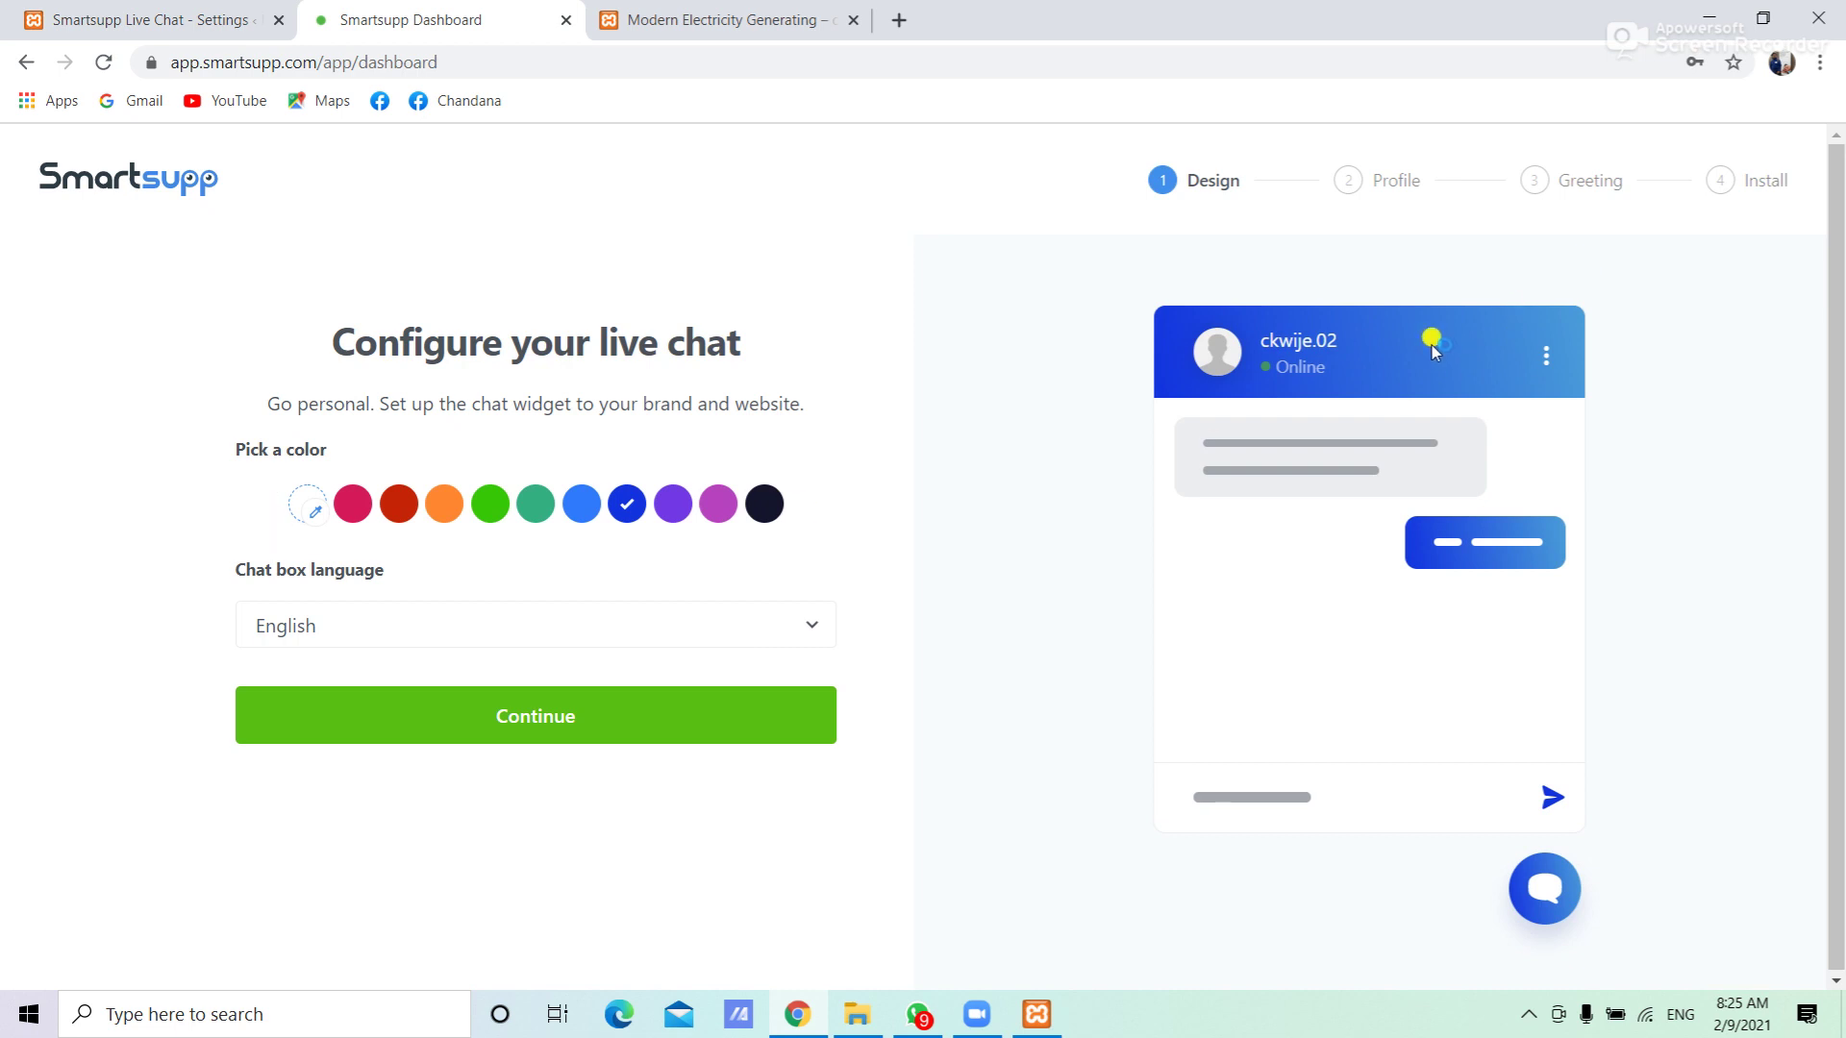
pyautogui.click(489, 518)
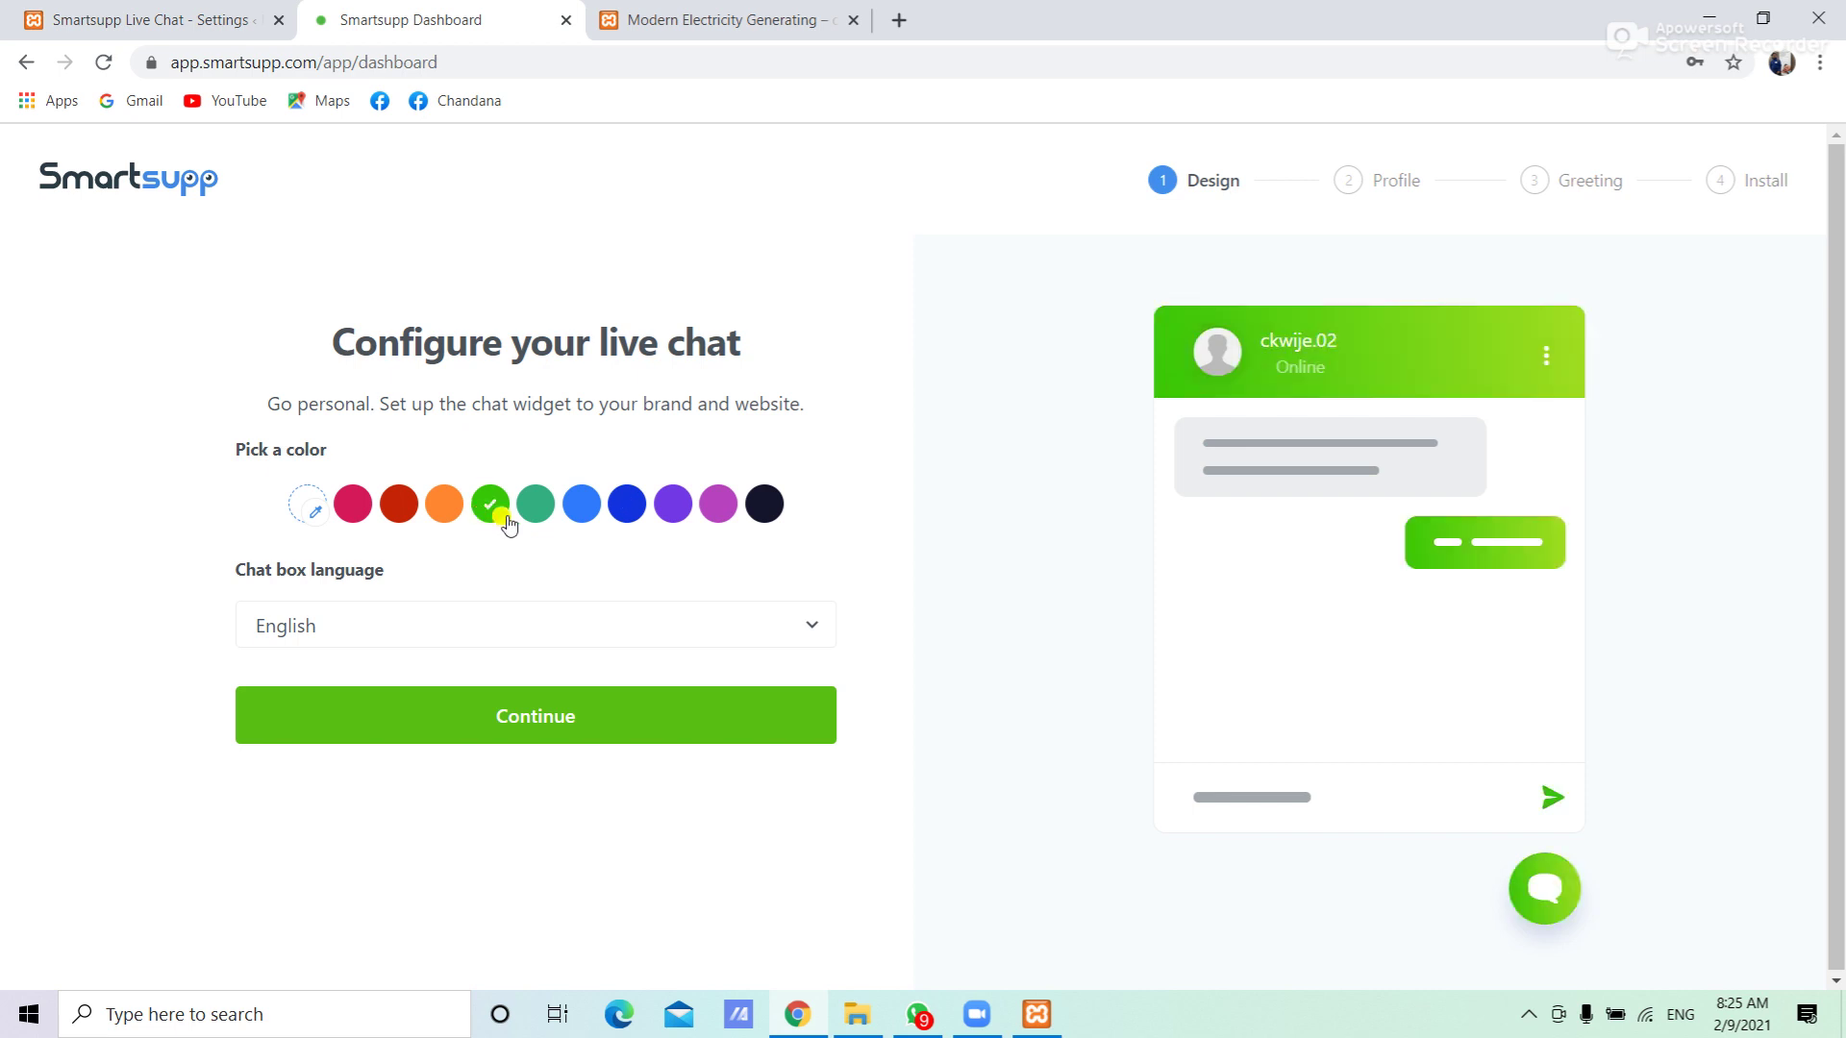
pyautogui.click(715, 520)
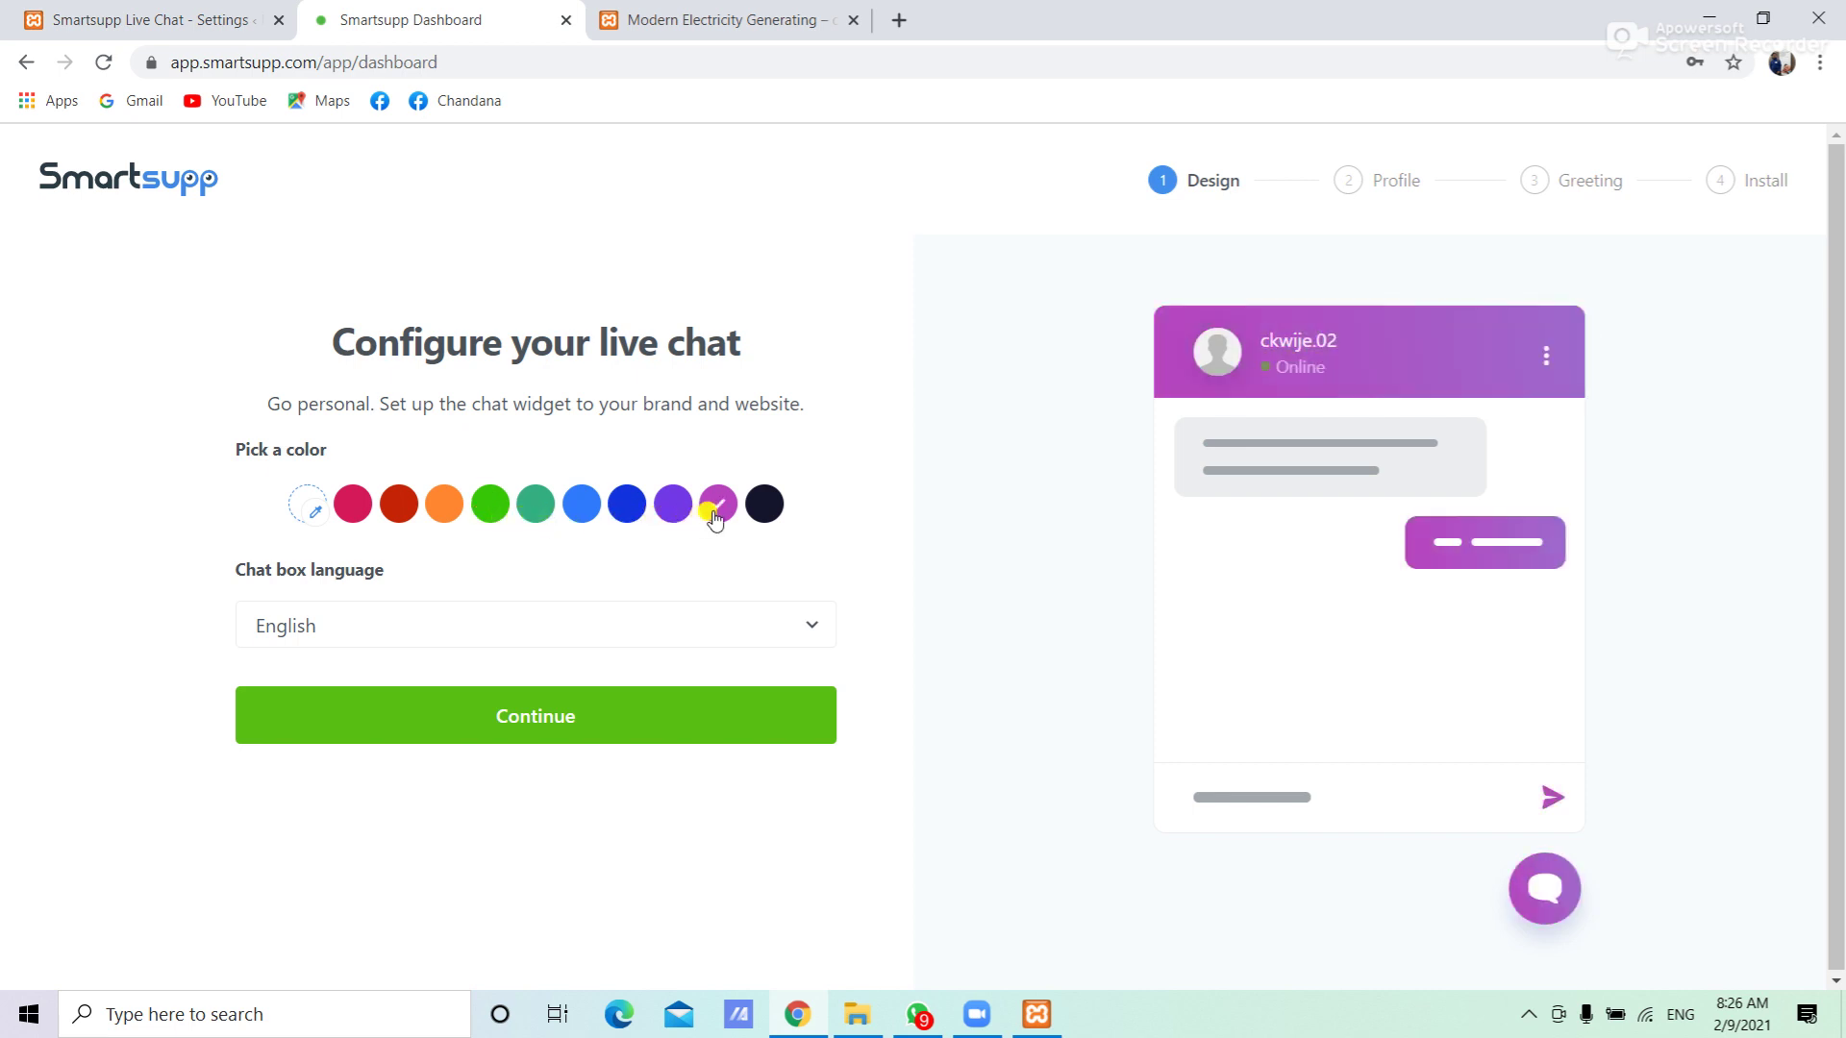
pyautogui.click(402, 510)
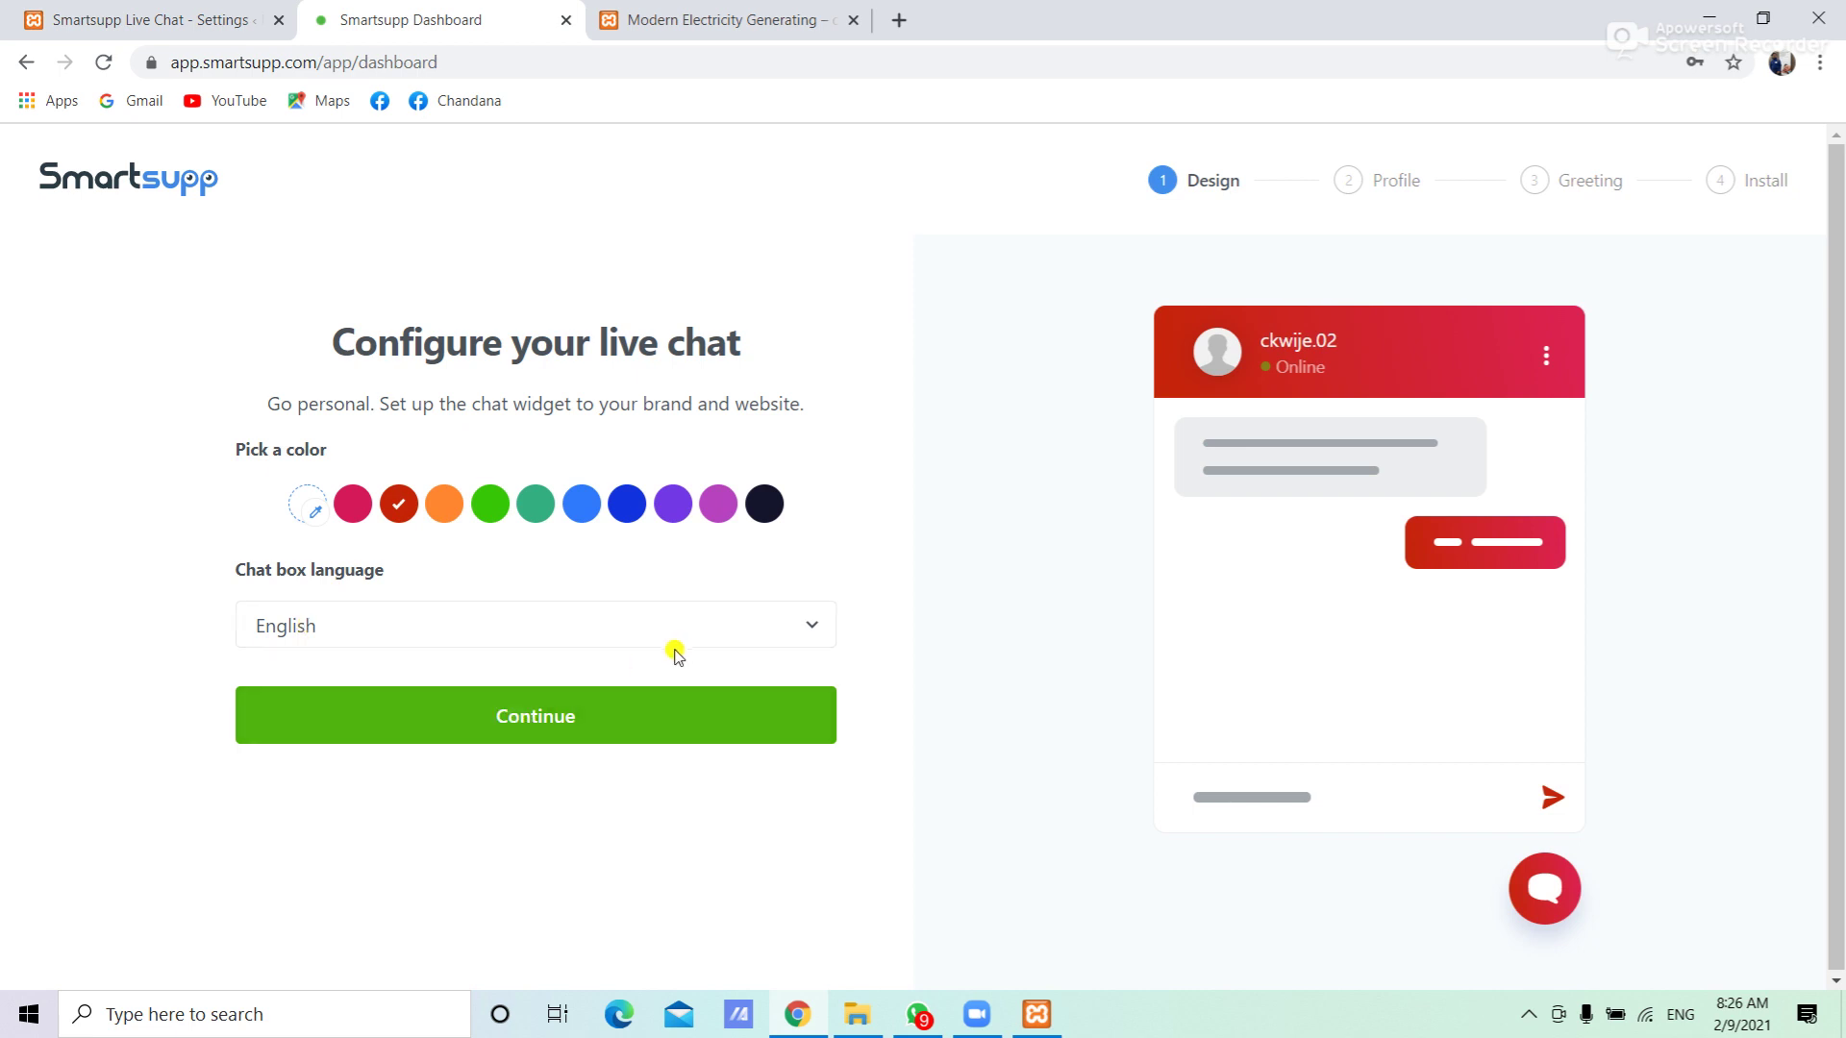
pyautogui.click(729, 630)
pyautogui.click(729, 630)
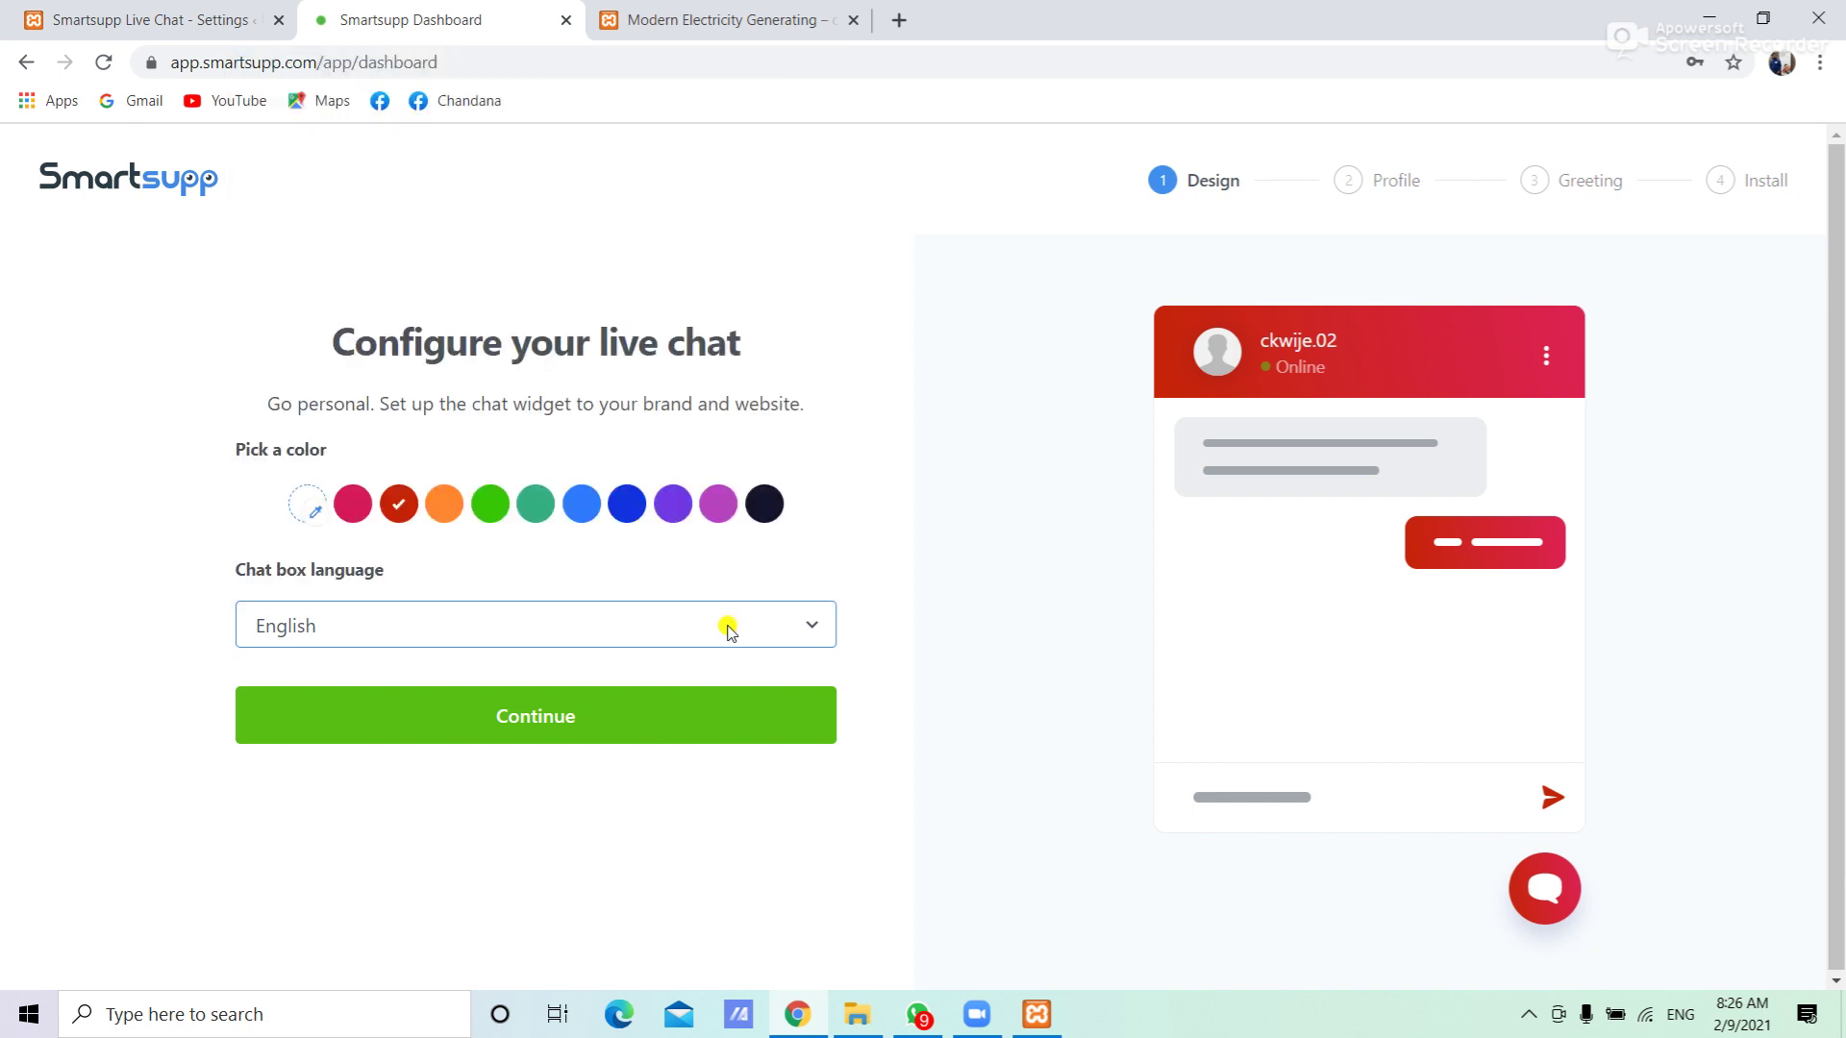
pyautogui.click(520, 719)
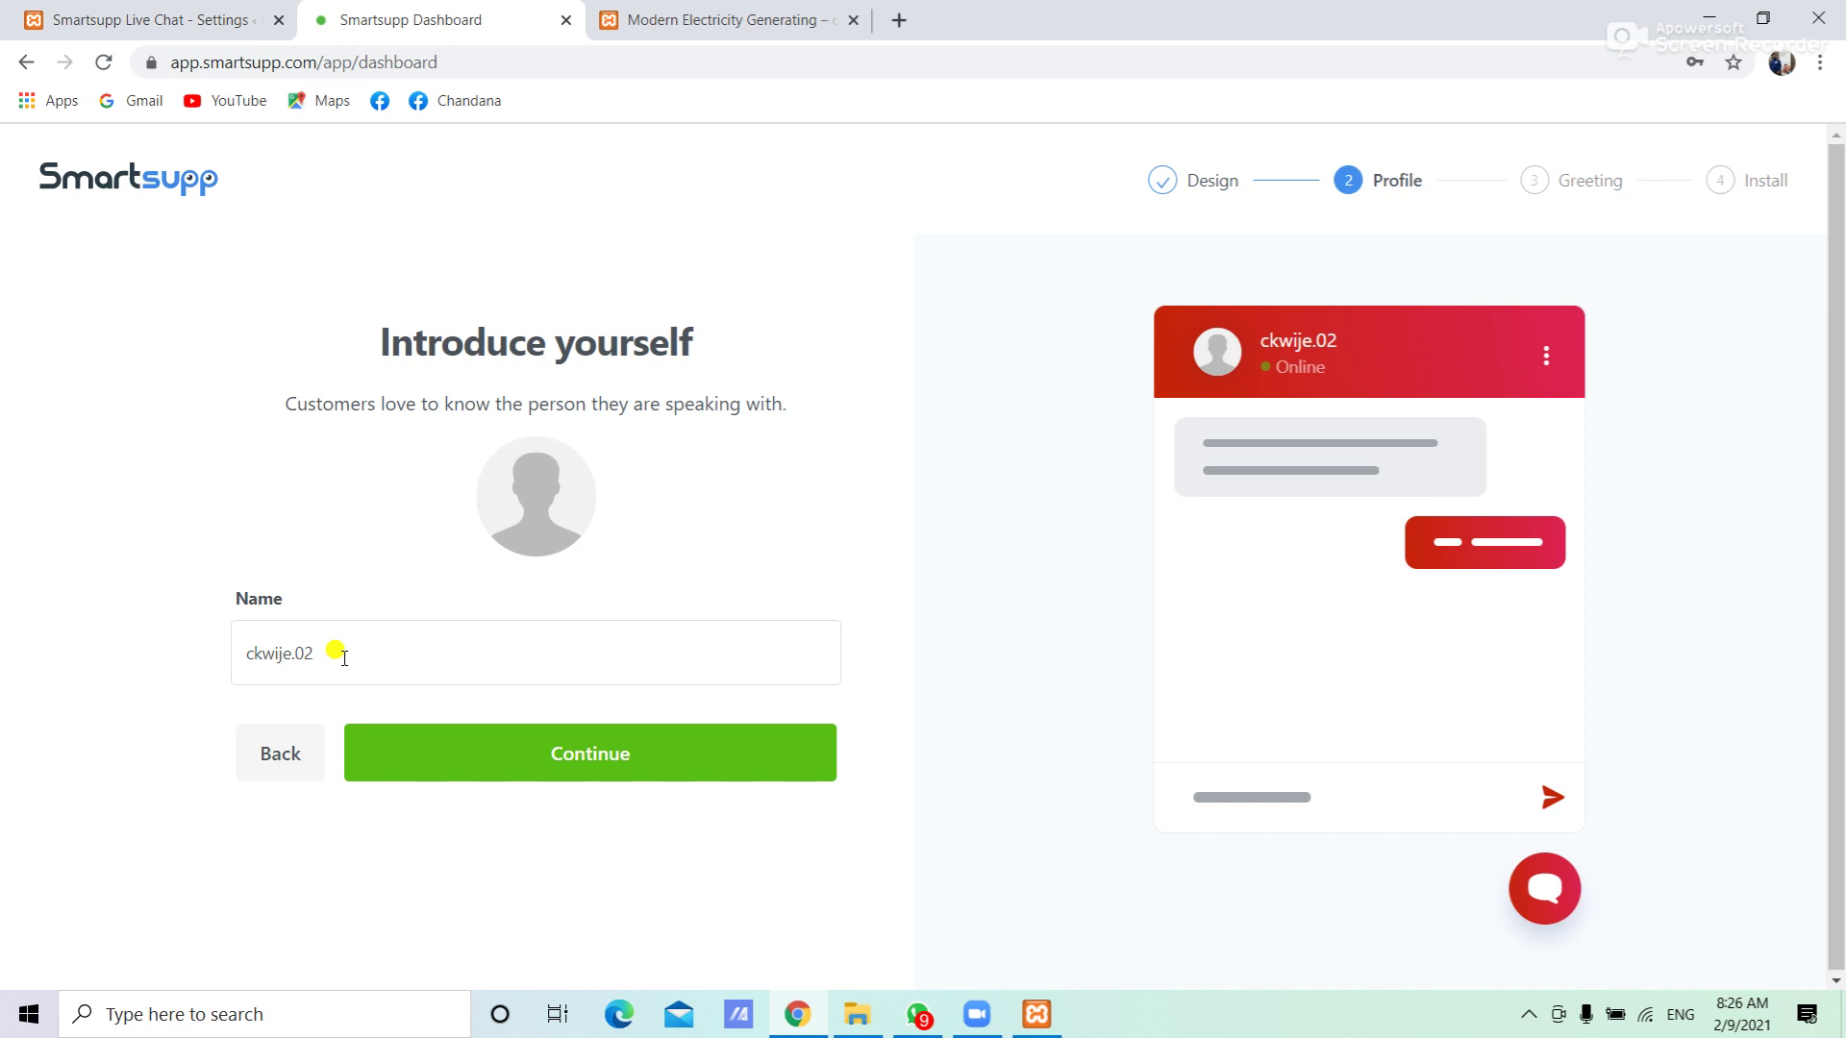
# Continue past the Profile and Greeting steps, keeping the default name and welcome message
pyautogui.click(584, 757)
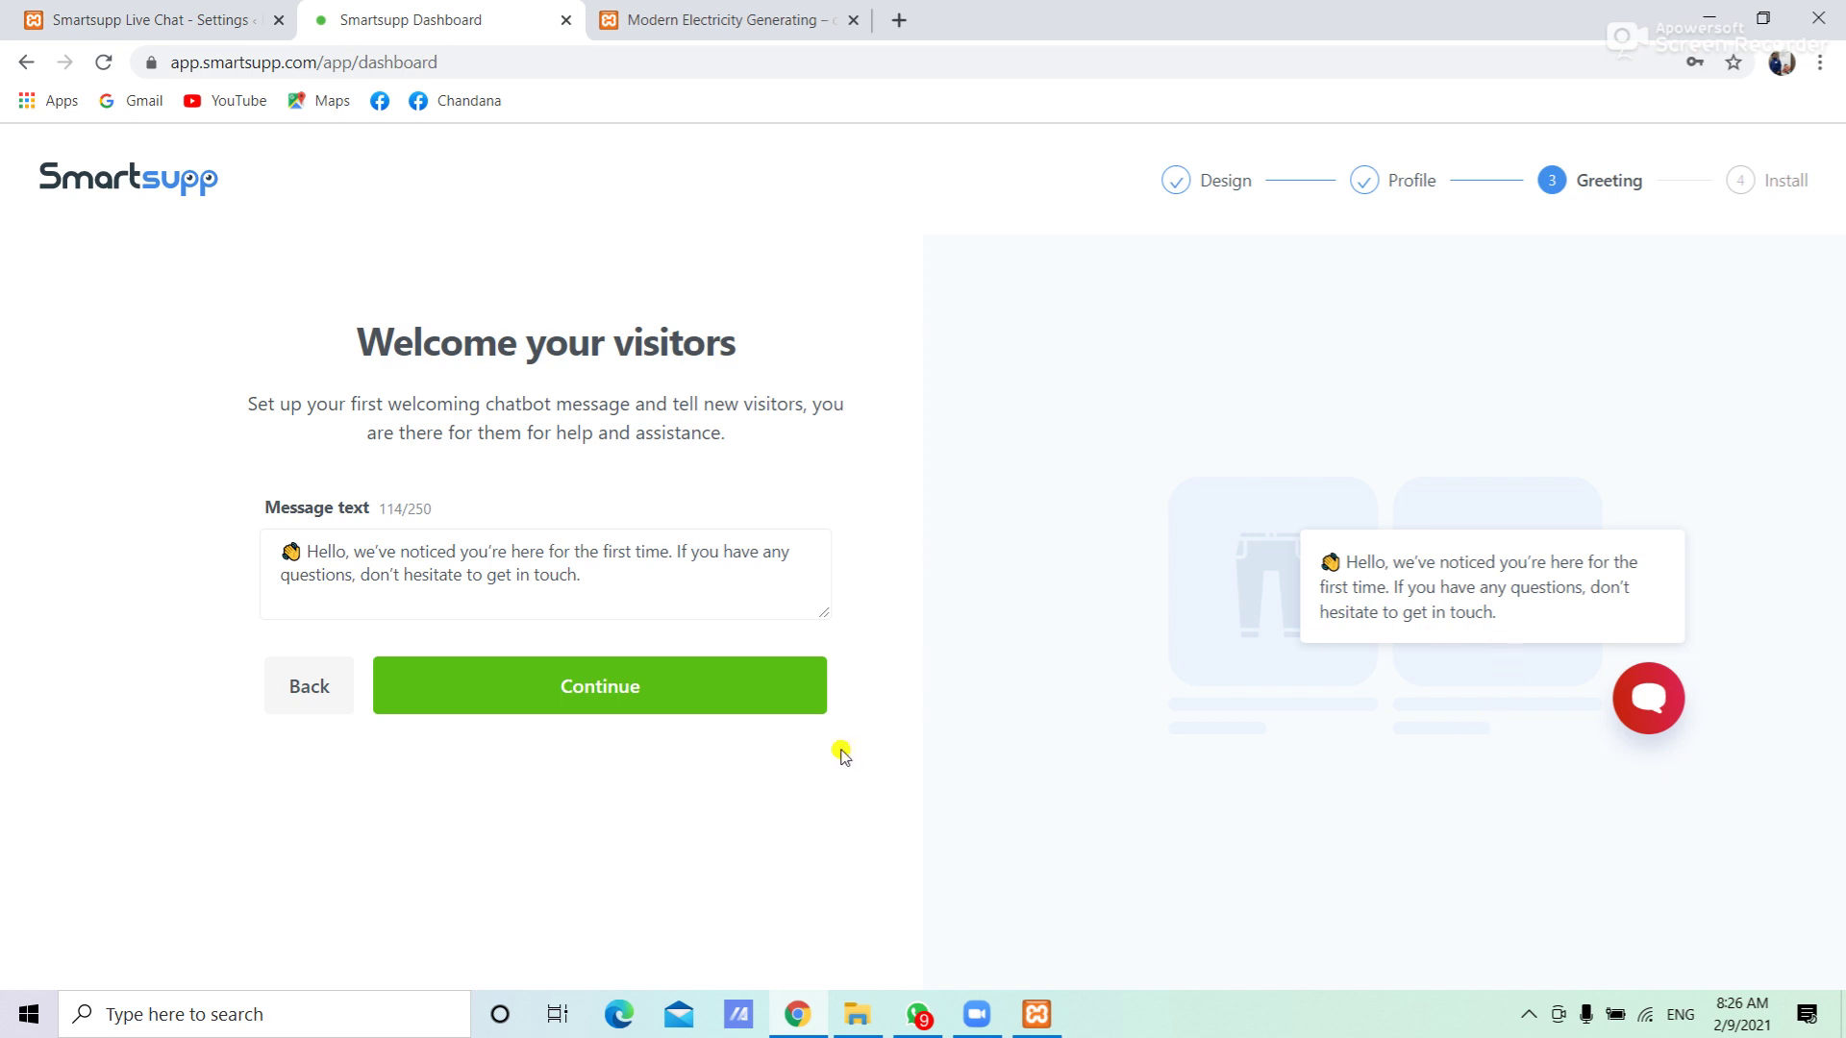
pyautogui.click(573, 691)
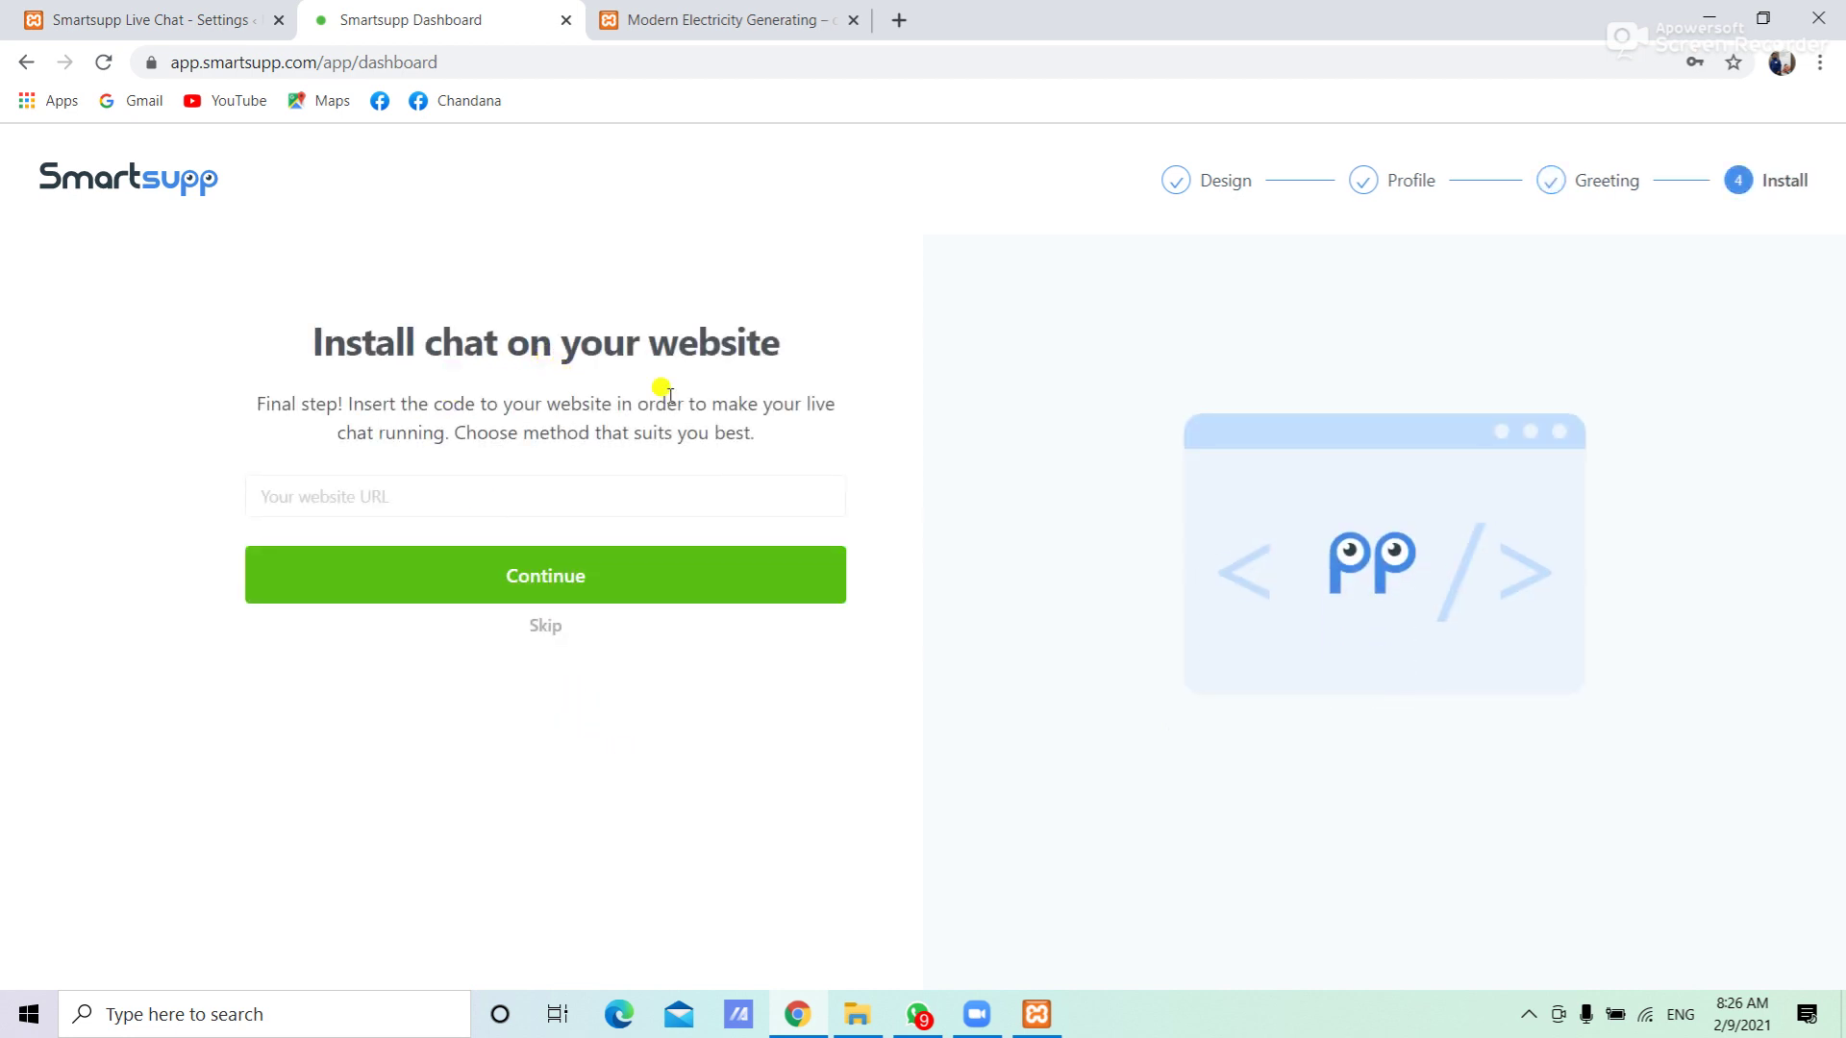
# Finish the Install step of the wizard and open the Conversations dashboard
pyautogui.click(556, 591)
pyautogui.moveTo(1837, 445); pyautogui.dragTo(1838, 564)
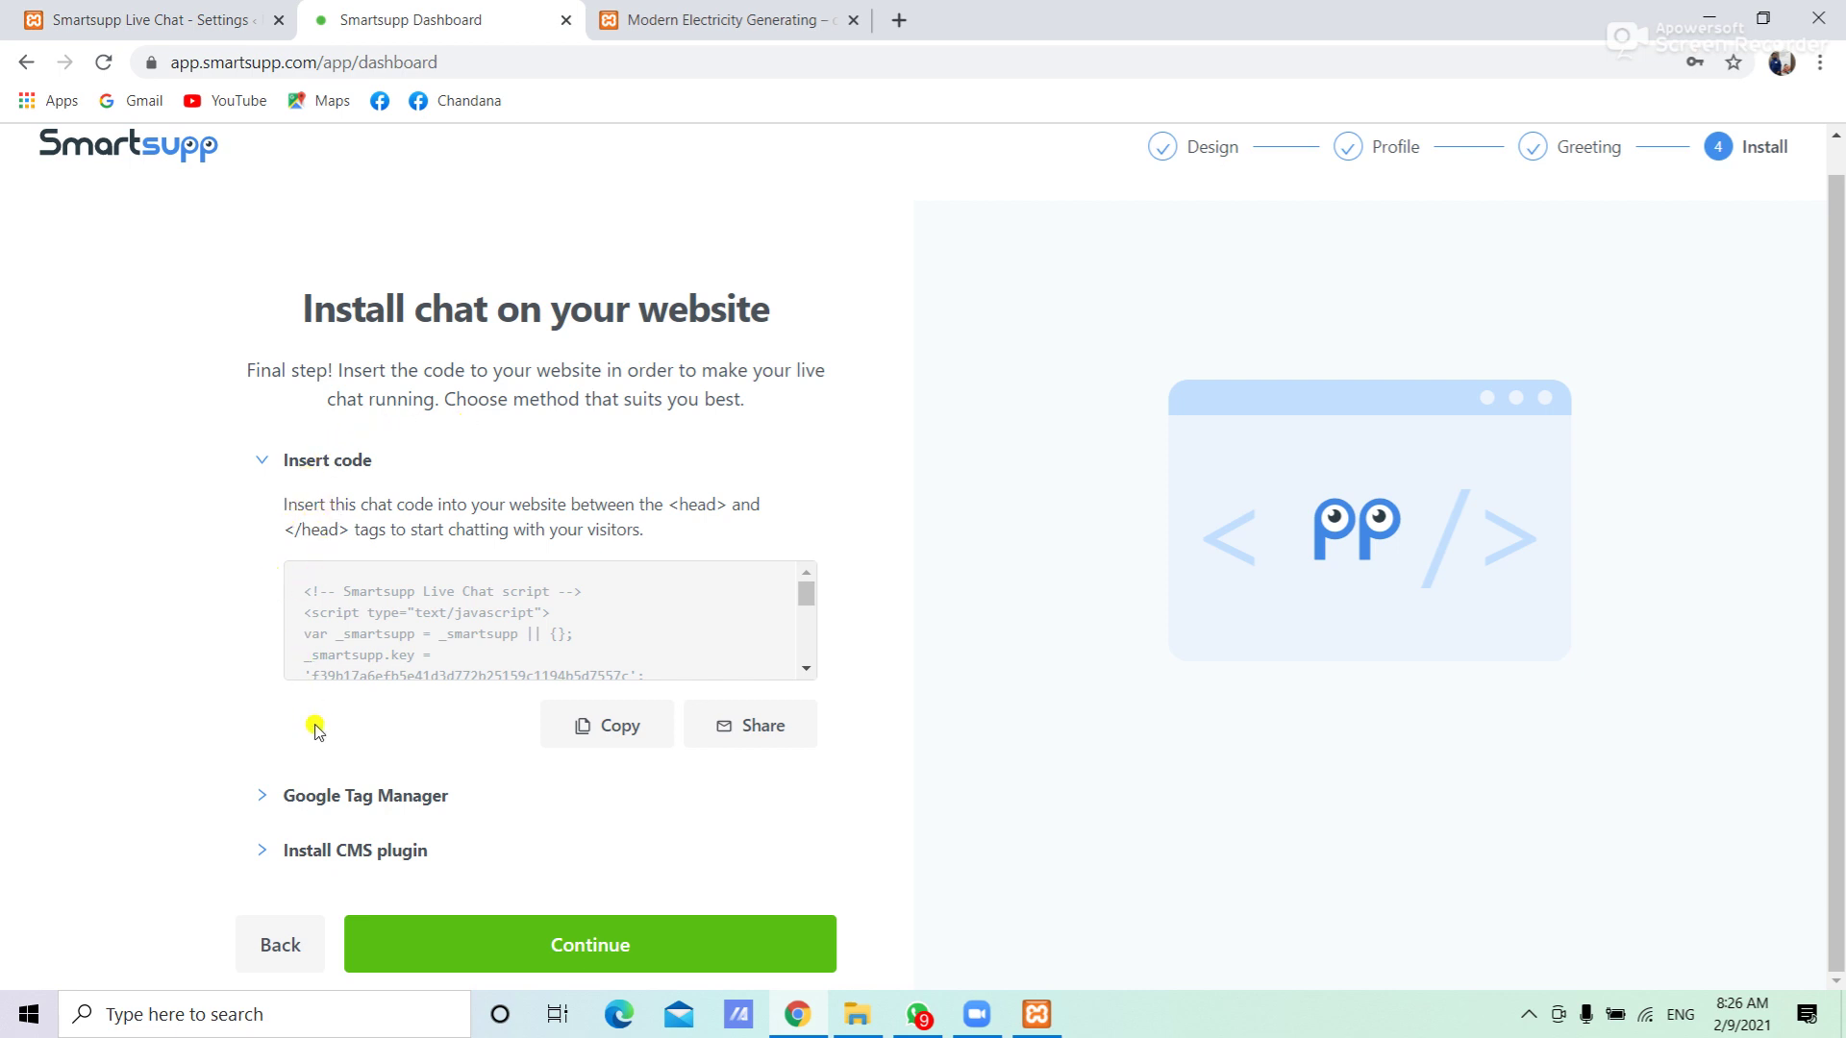
pyautogui.click(577, 944)
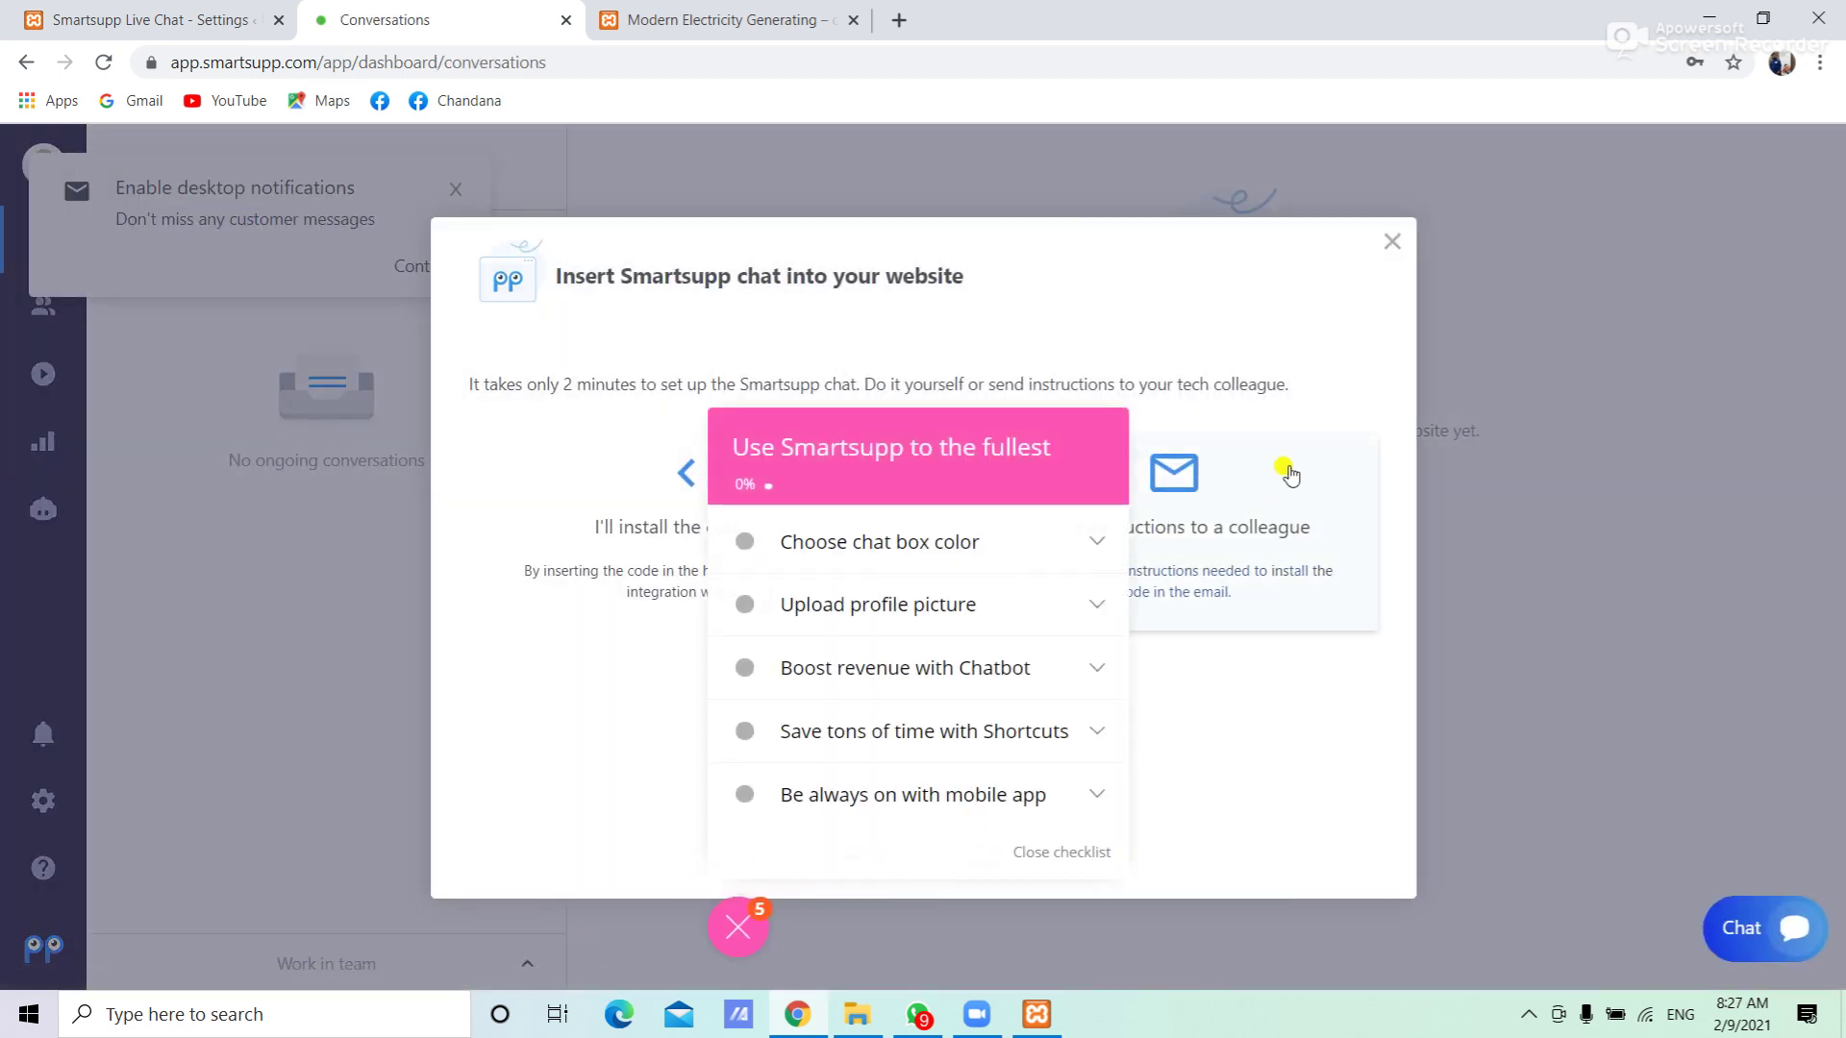
# Close the Insert chat and notifications popups, then return to the Modern Electricity Generating tab
pyautogui.click(1395, 246)
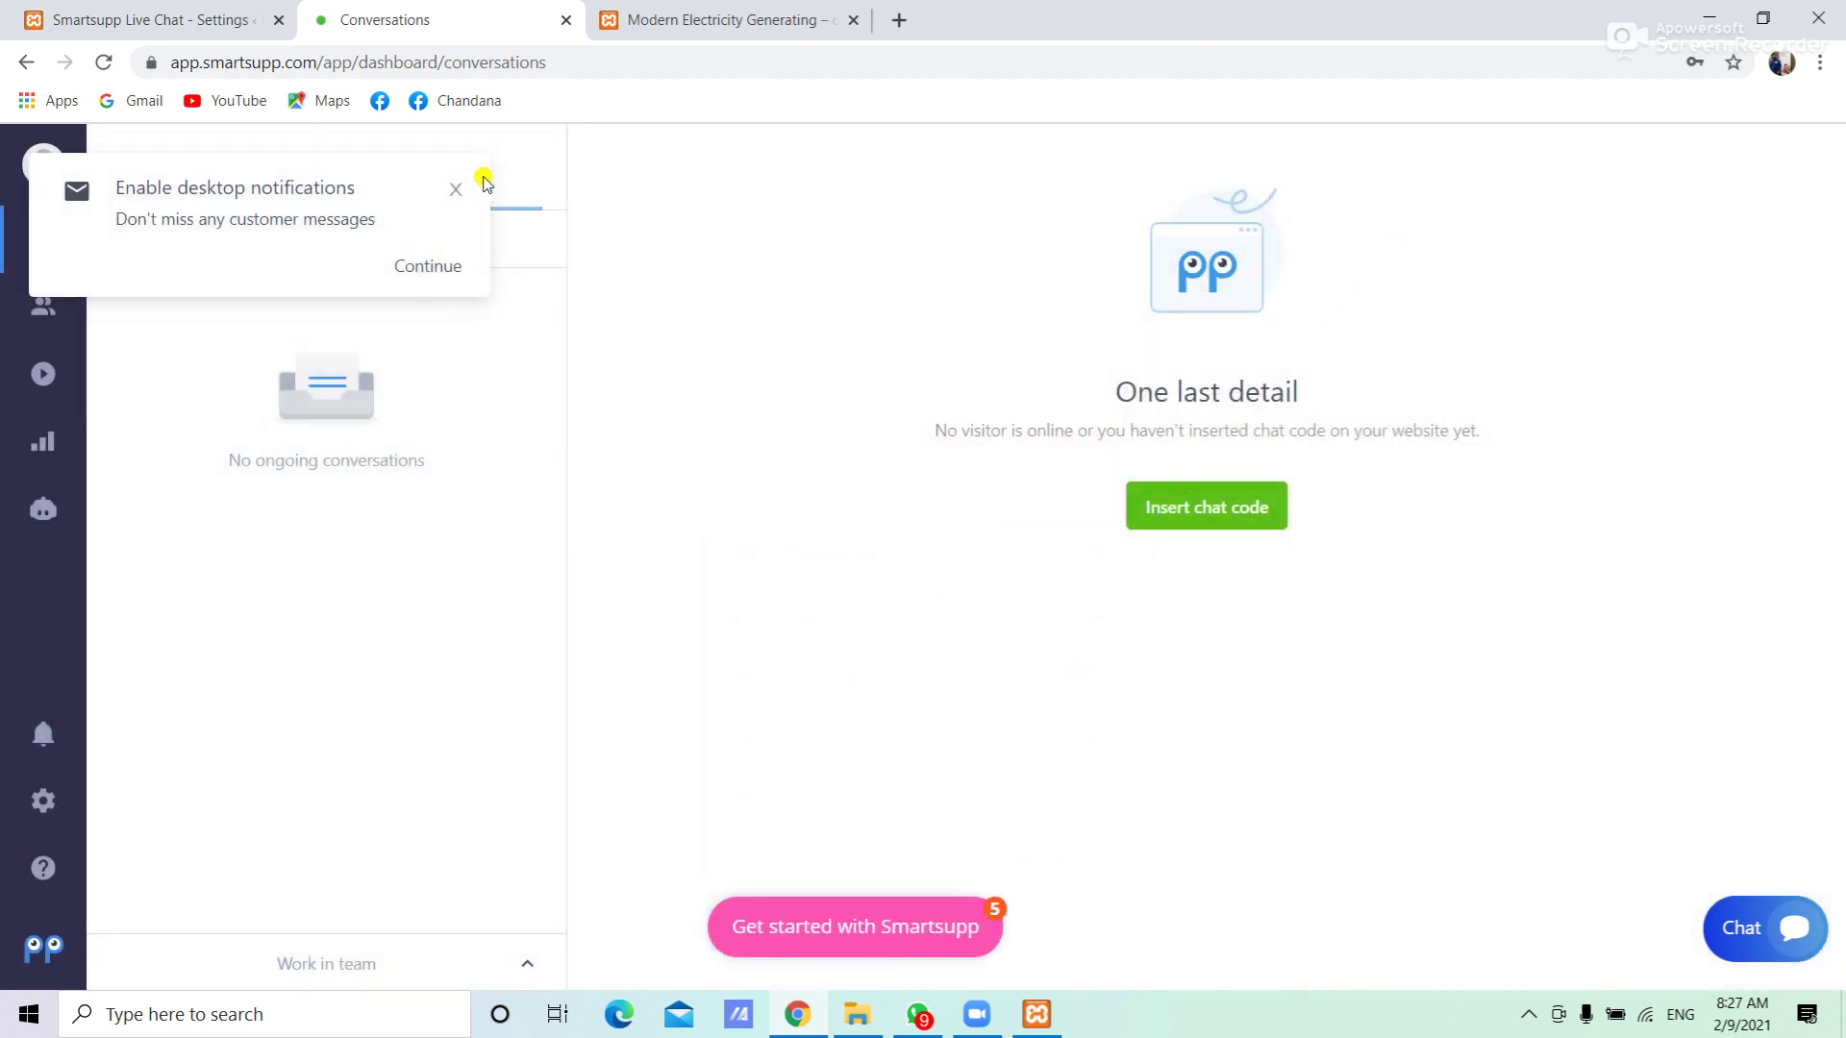
pyautogui.click(454, 192)
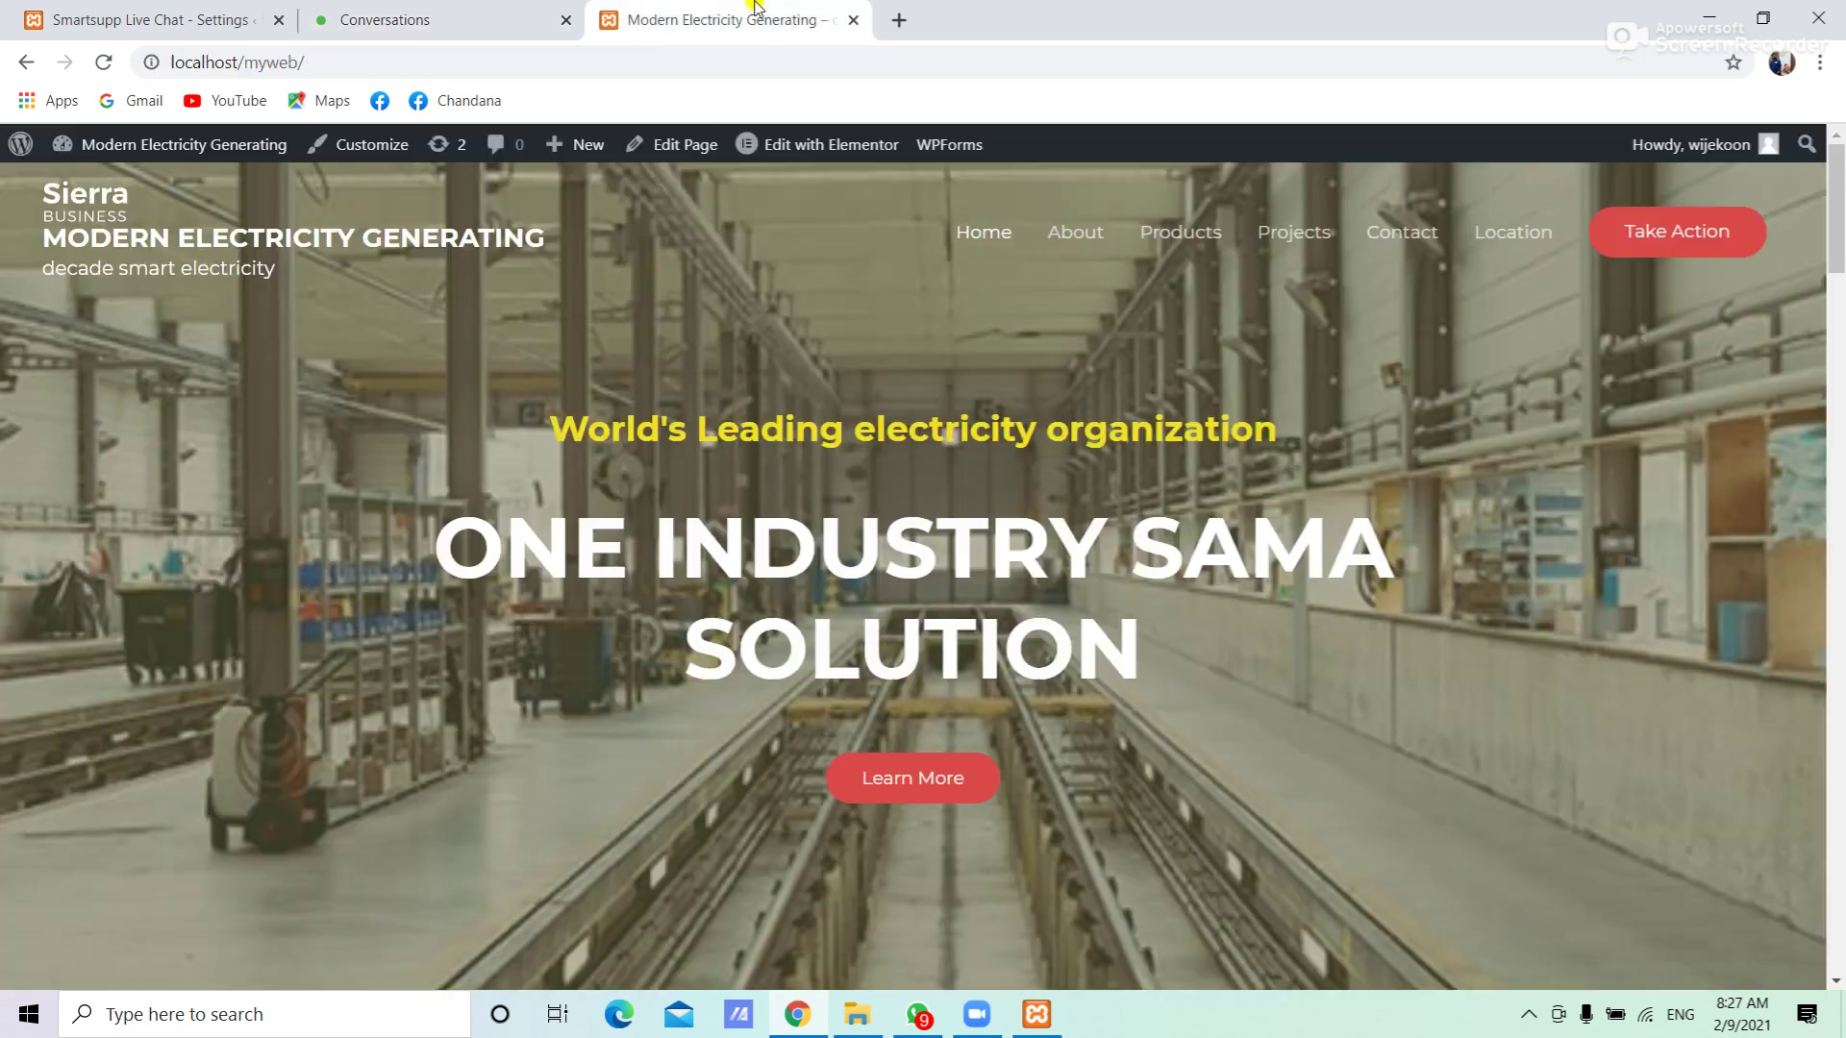
pyautogui.click(724, 35)
# Reload the site, open the red chat widget, and send 'Gm, How are you?' to support
pyautogui.click(657, 61)
pyautogui.press('Return')
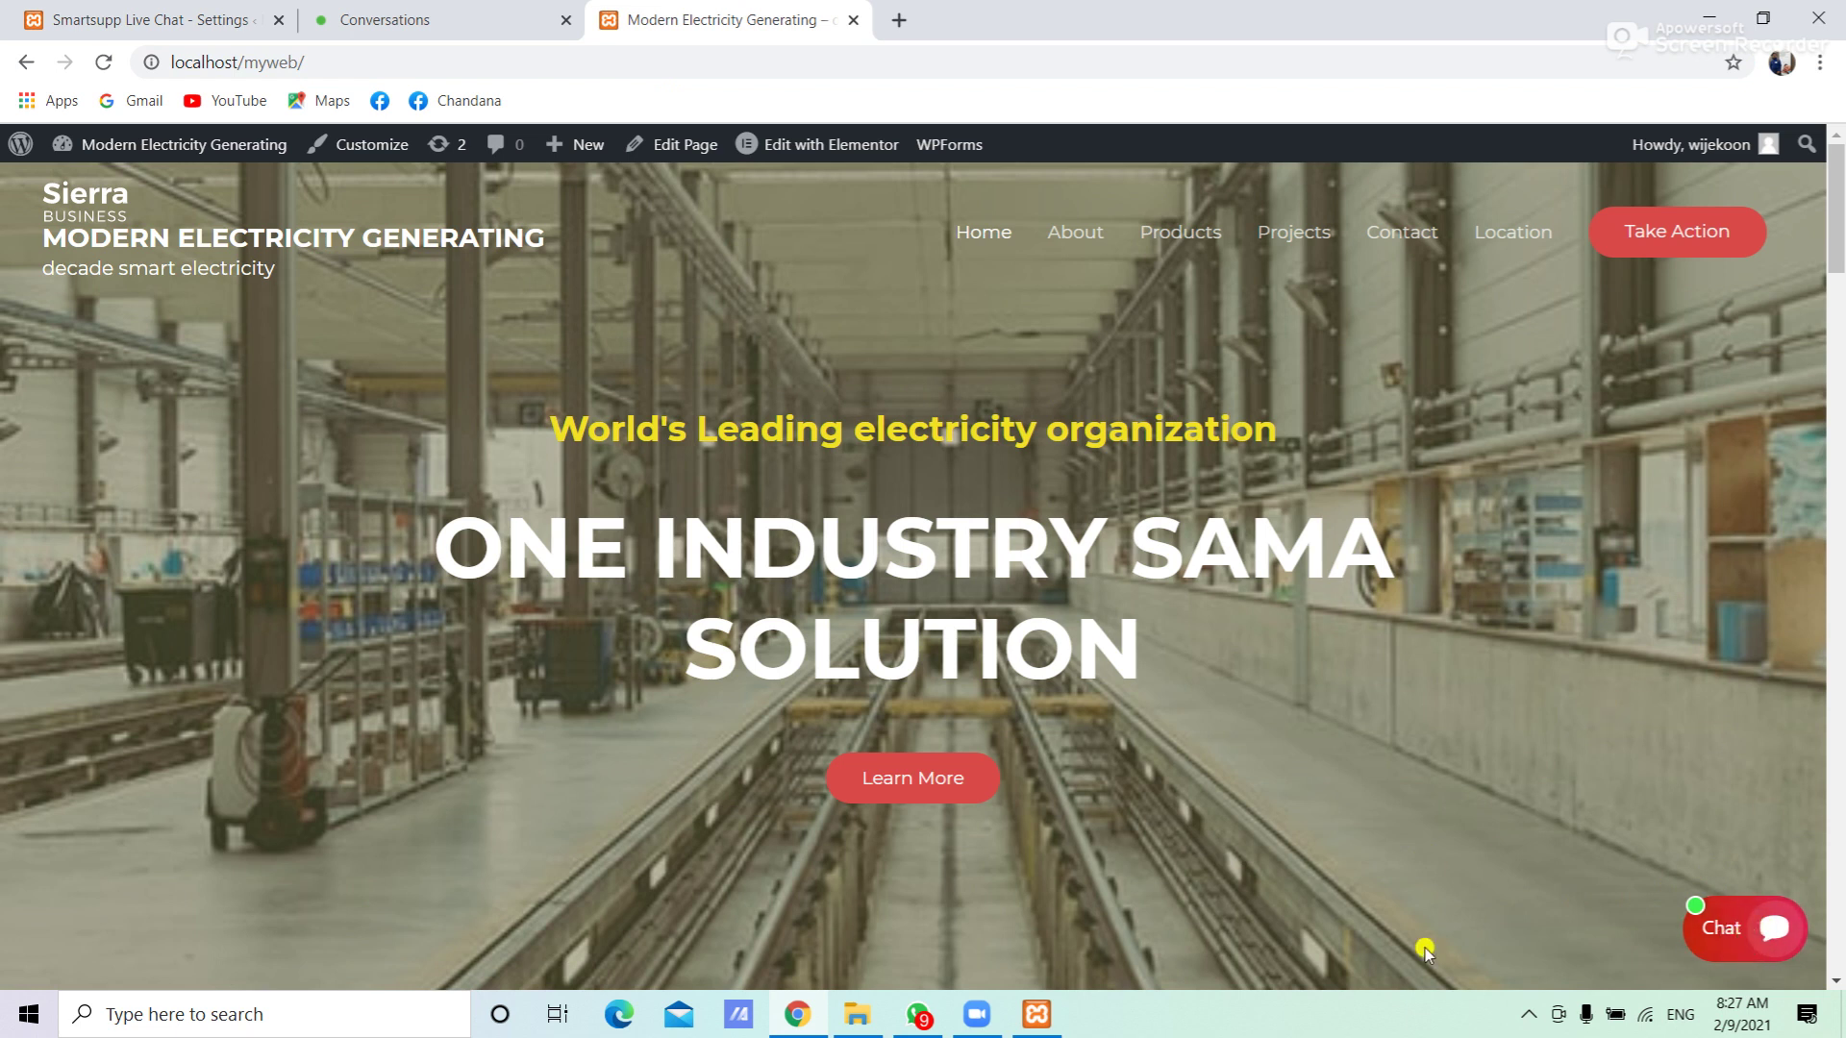
pyautogui.click(1746, 944)
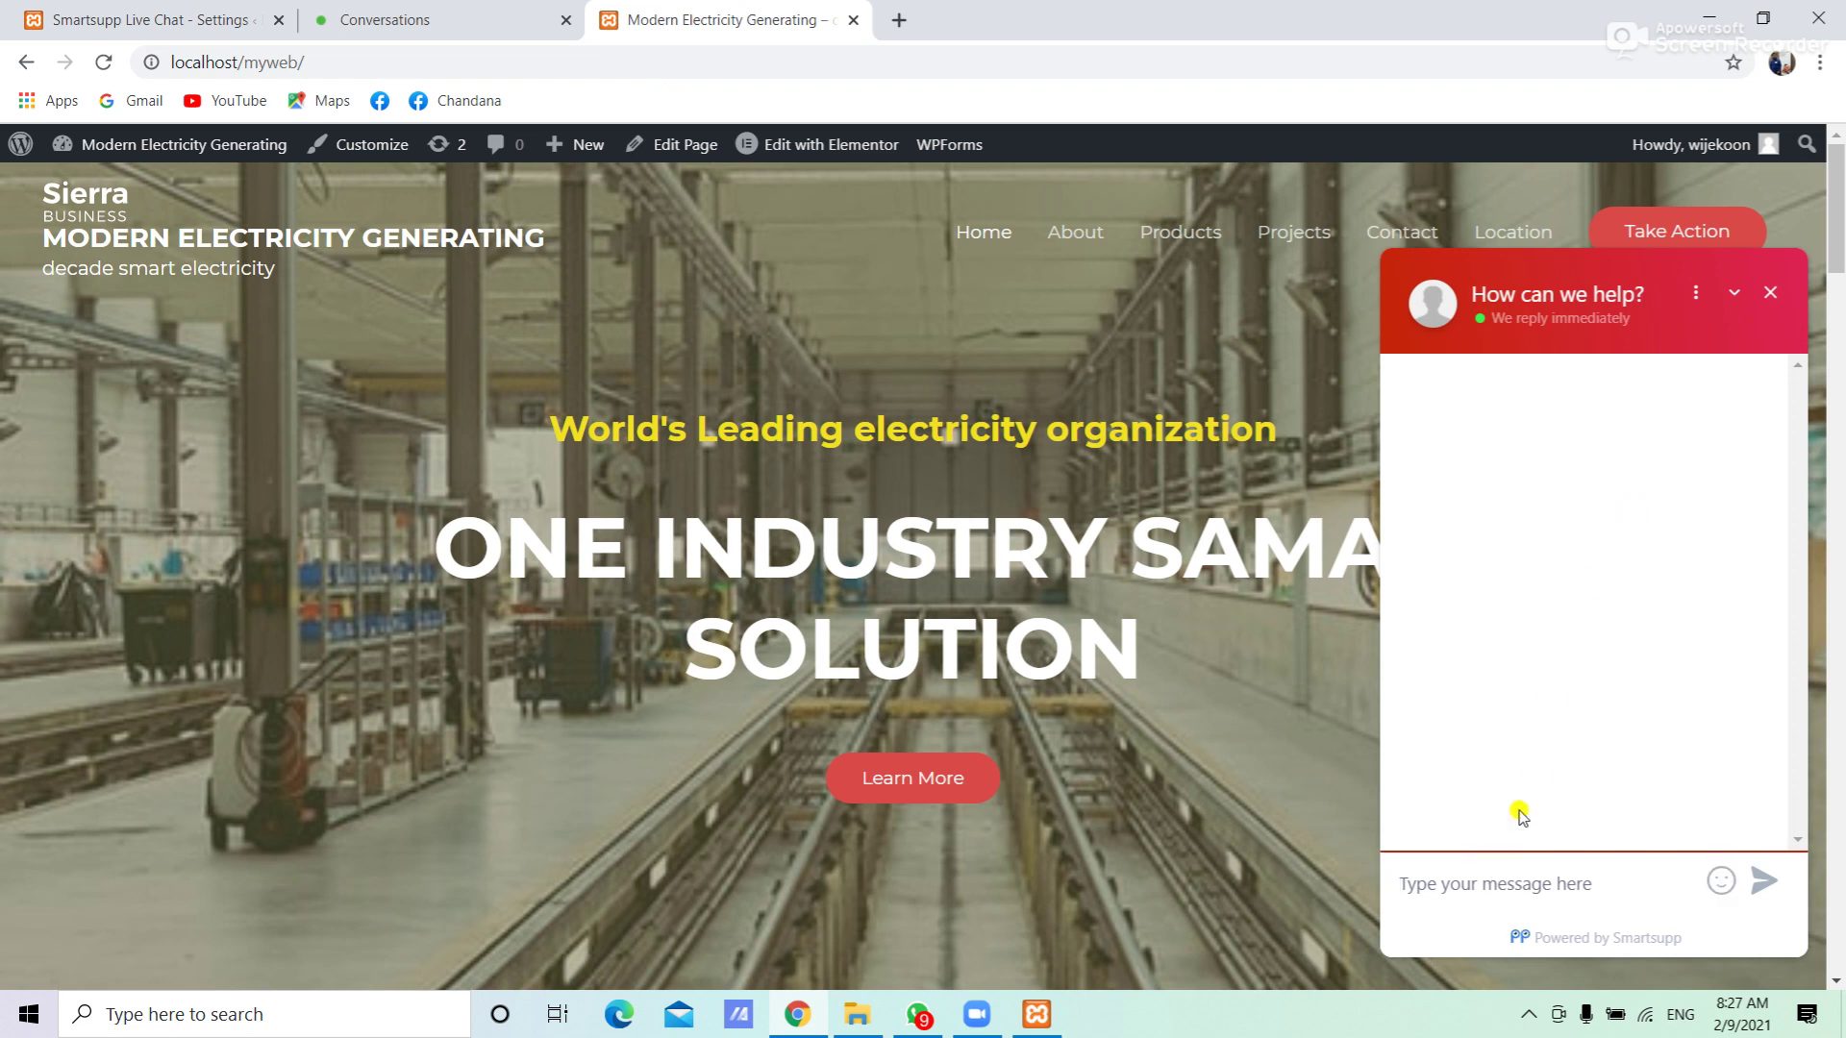
pyautogui.click(1427, 893)
pyautogui.write('How')
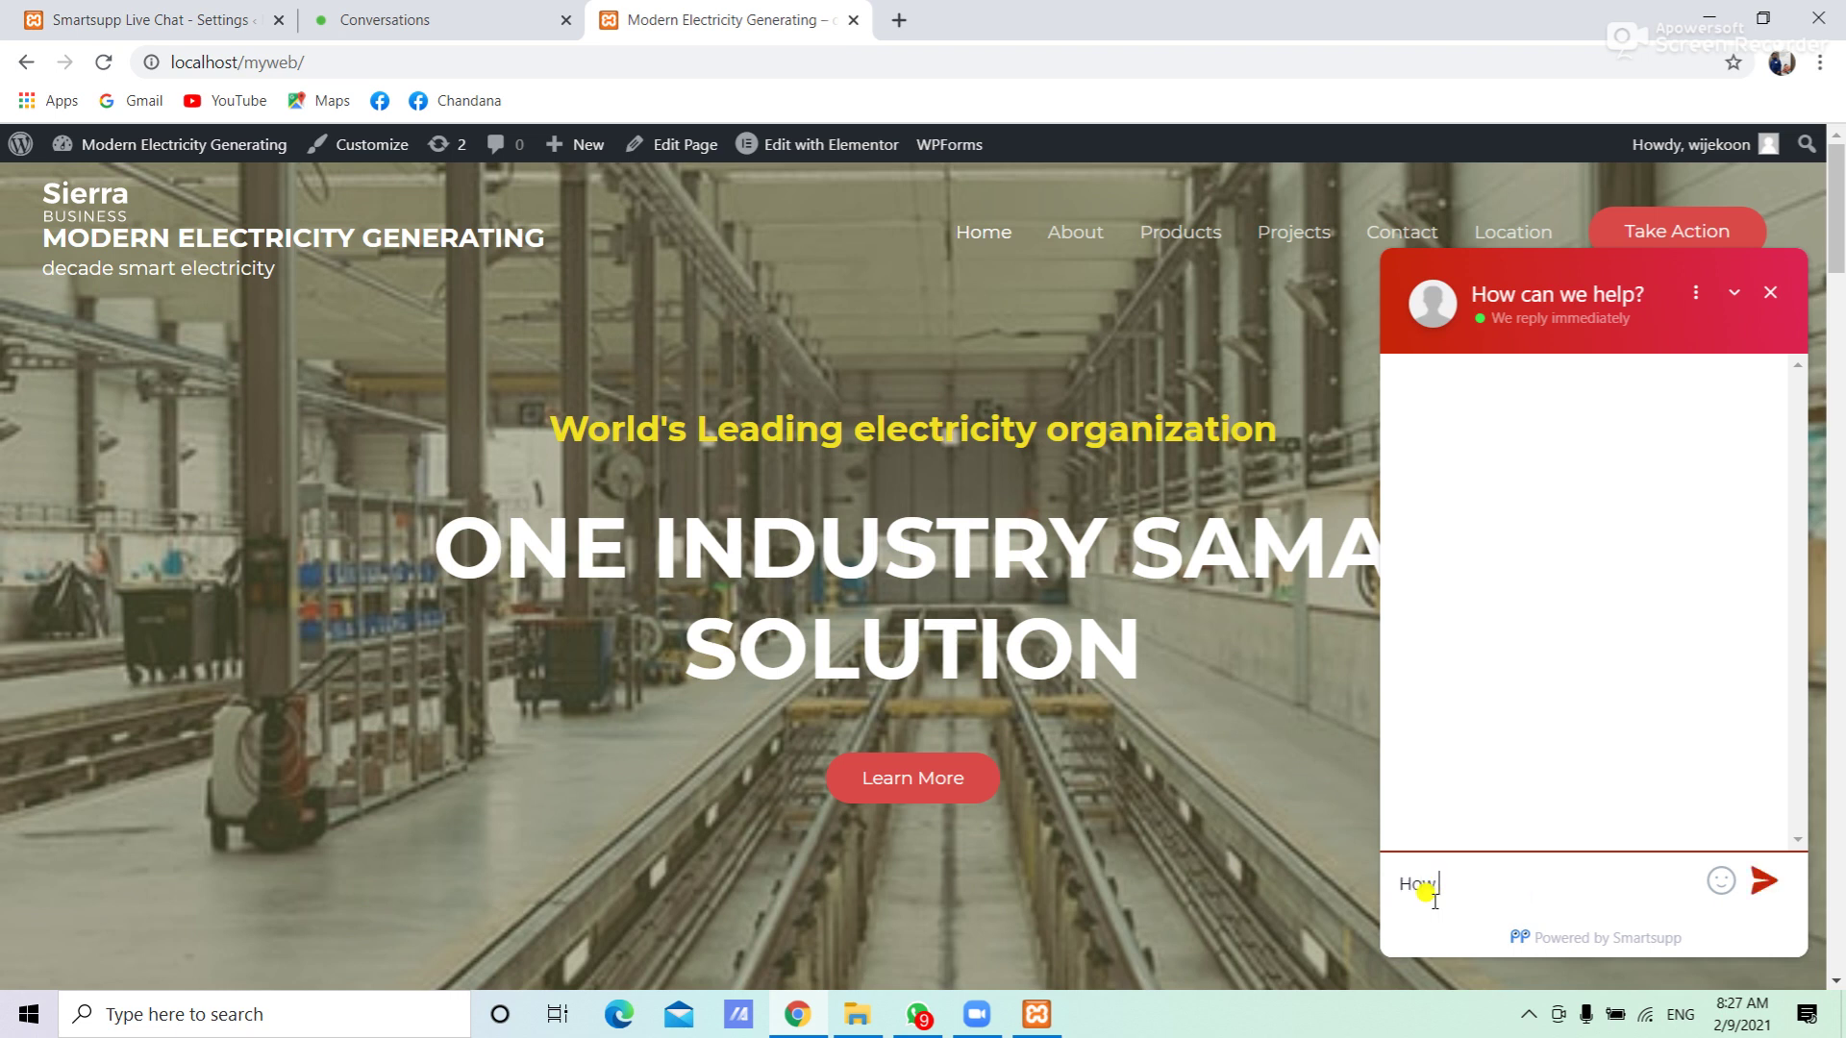
pyautogui.write(' are you')
pyautogui.press('Home')
pyautogui.write('Gm')
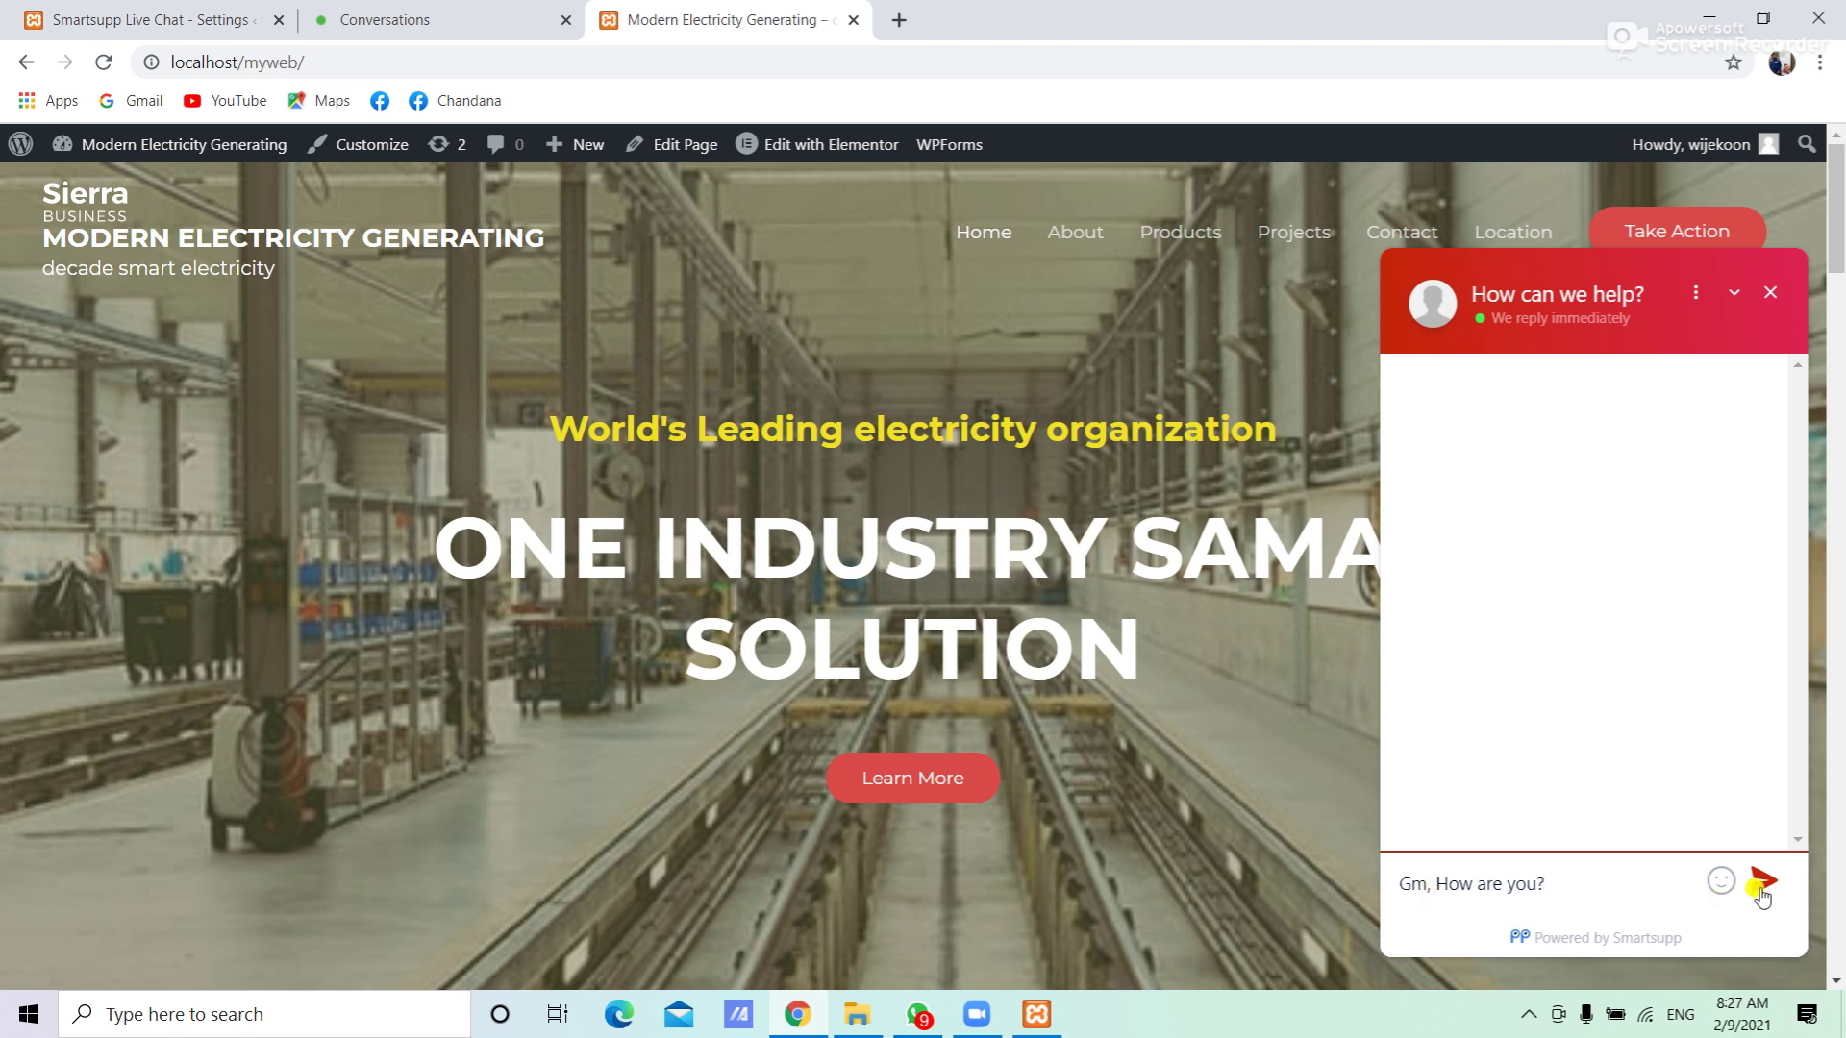
pyautogui.click(1760, 886)
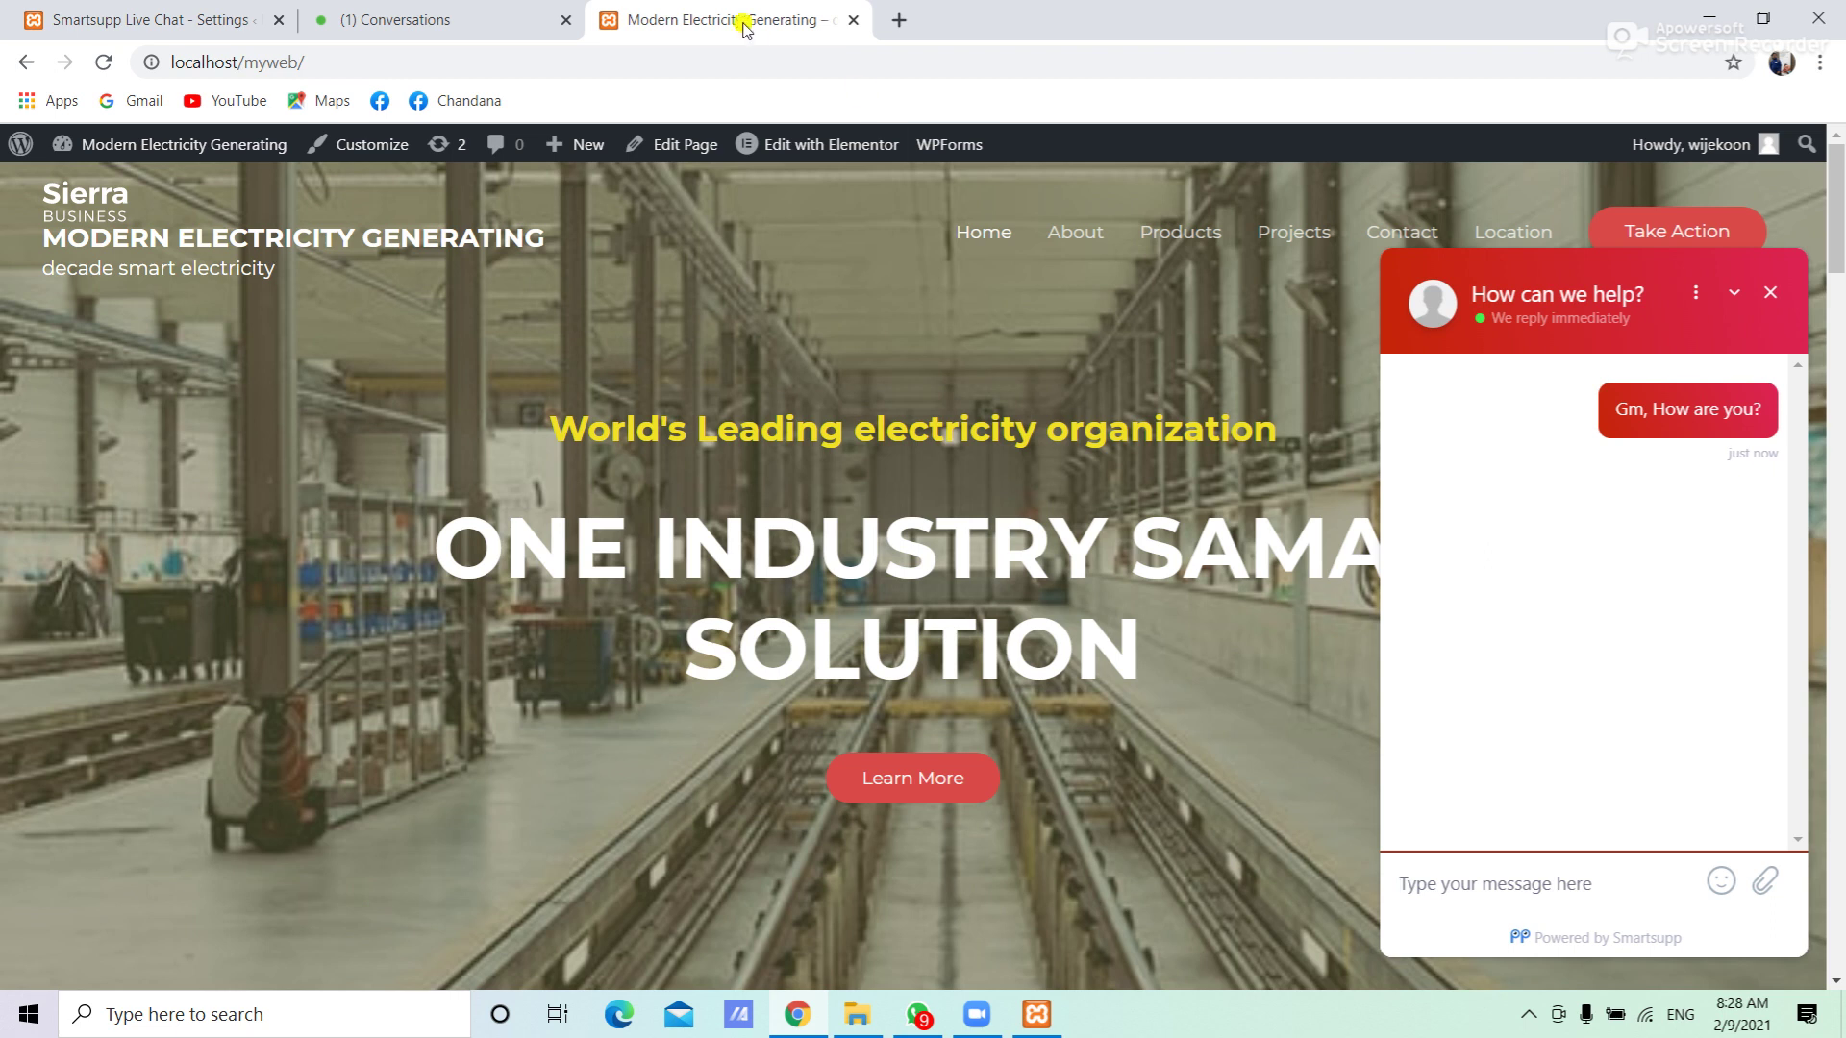
# In Smartsupp Conversations, dismiss the getting-started checklist and open the visitor's 'Gm, How are you?' chat
pyautogui.click(416, 12)
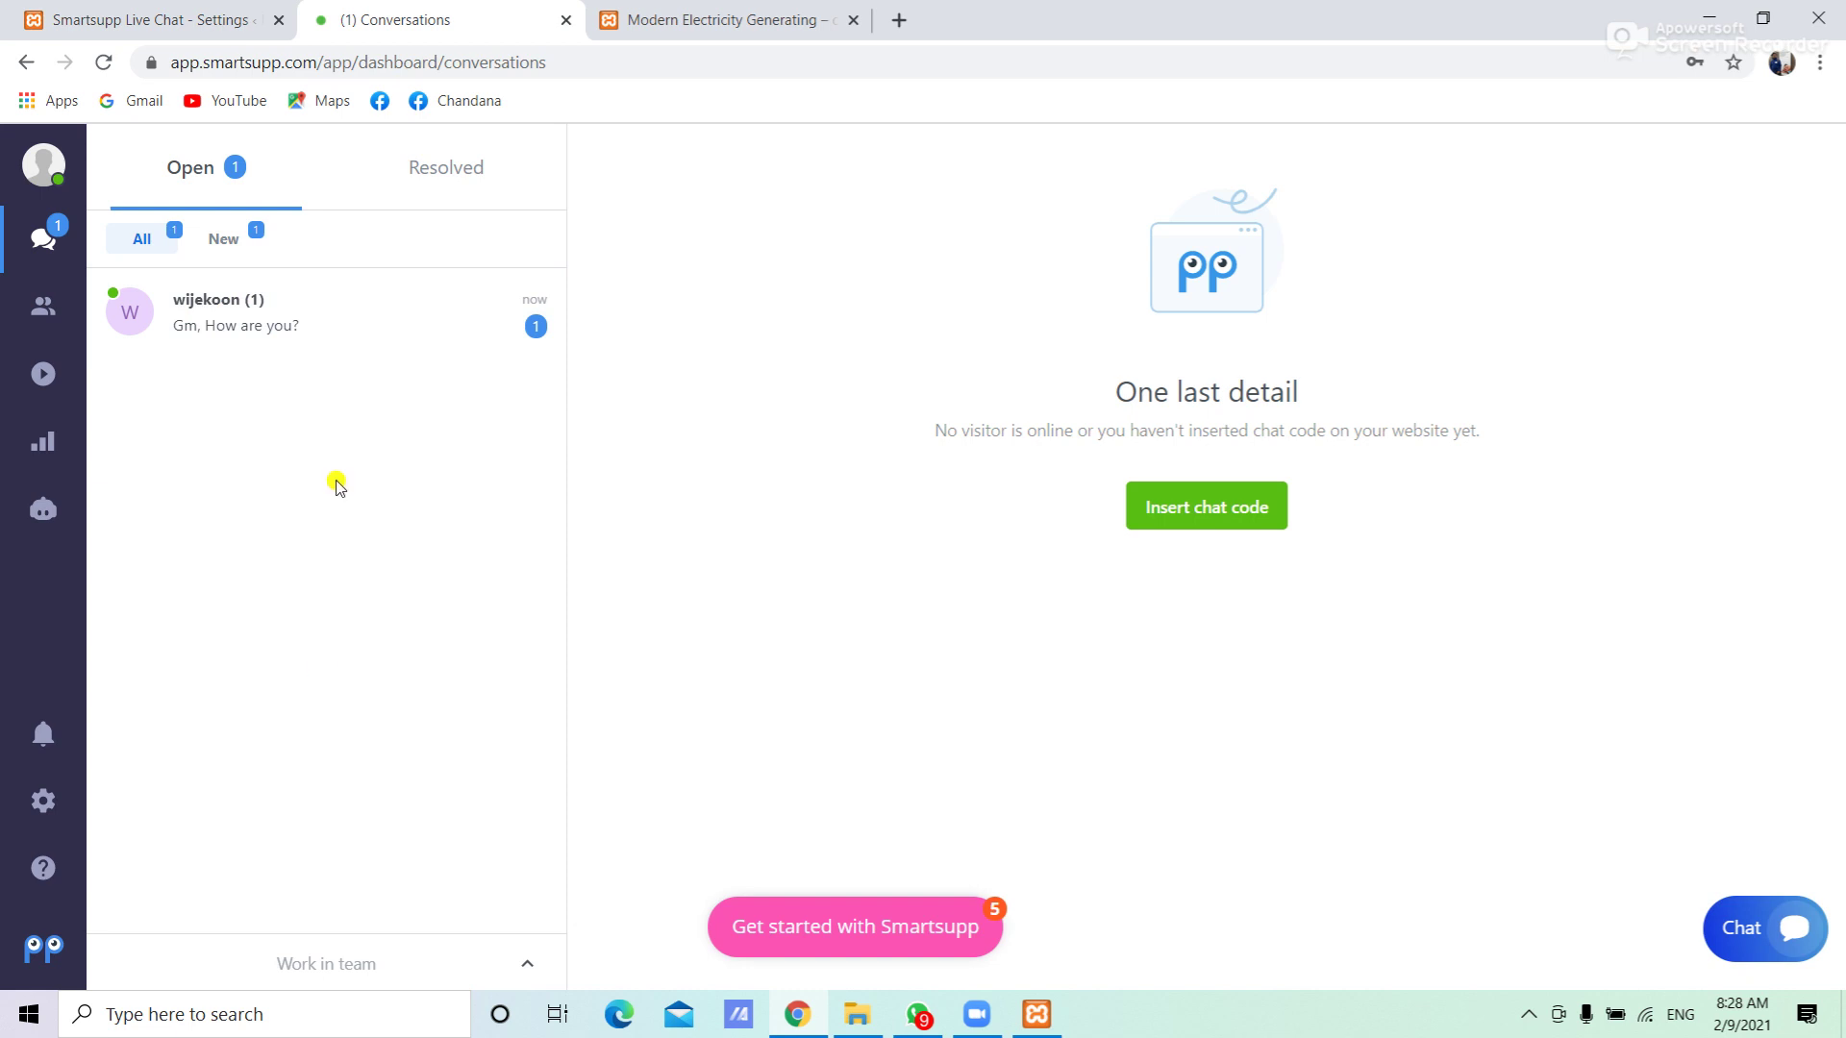
pyautogui.click(351, 970)
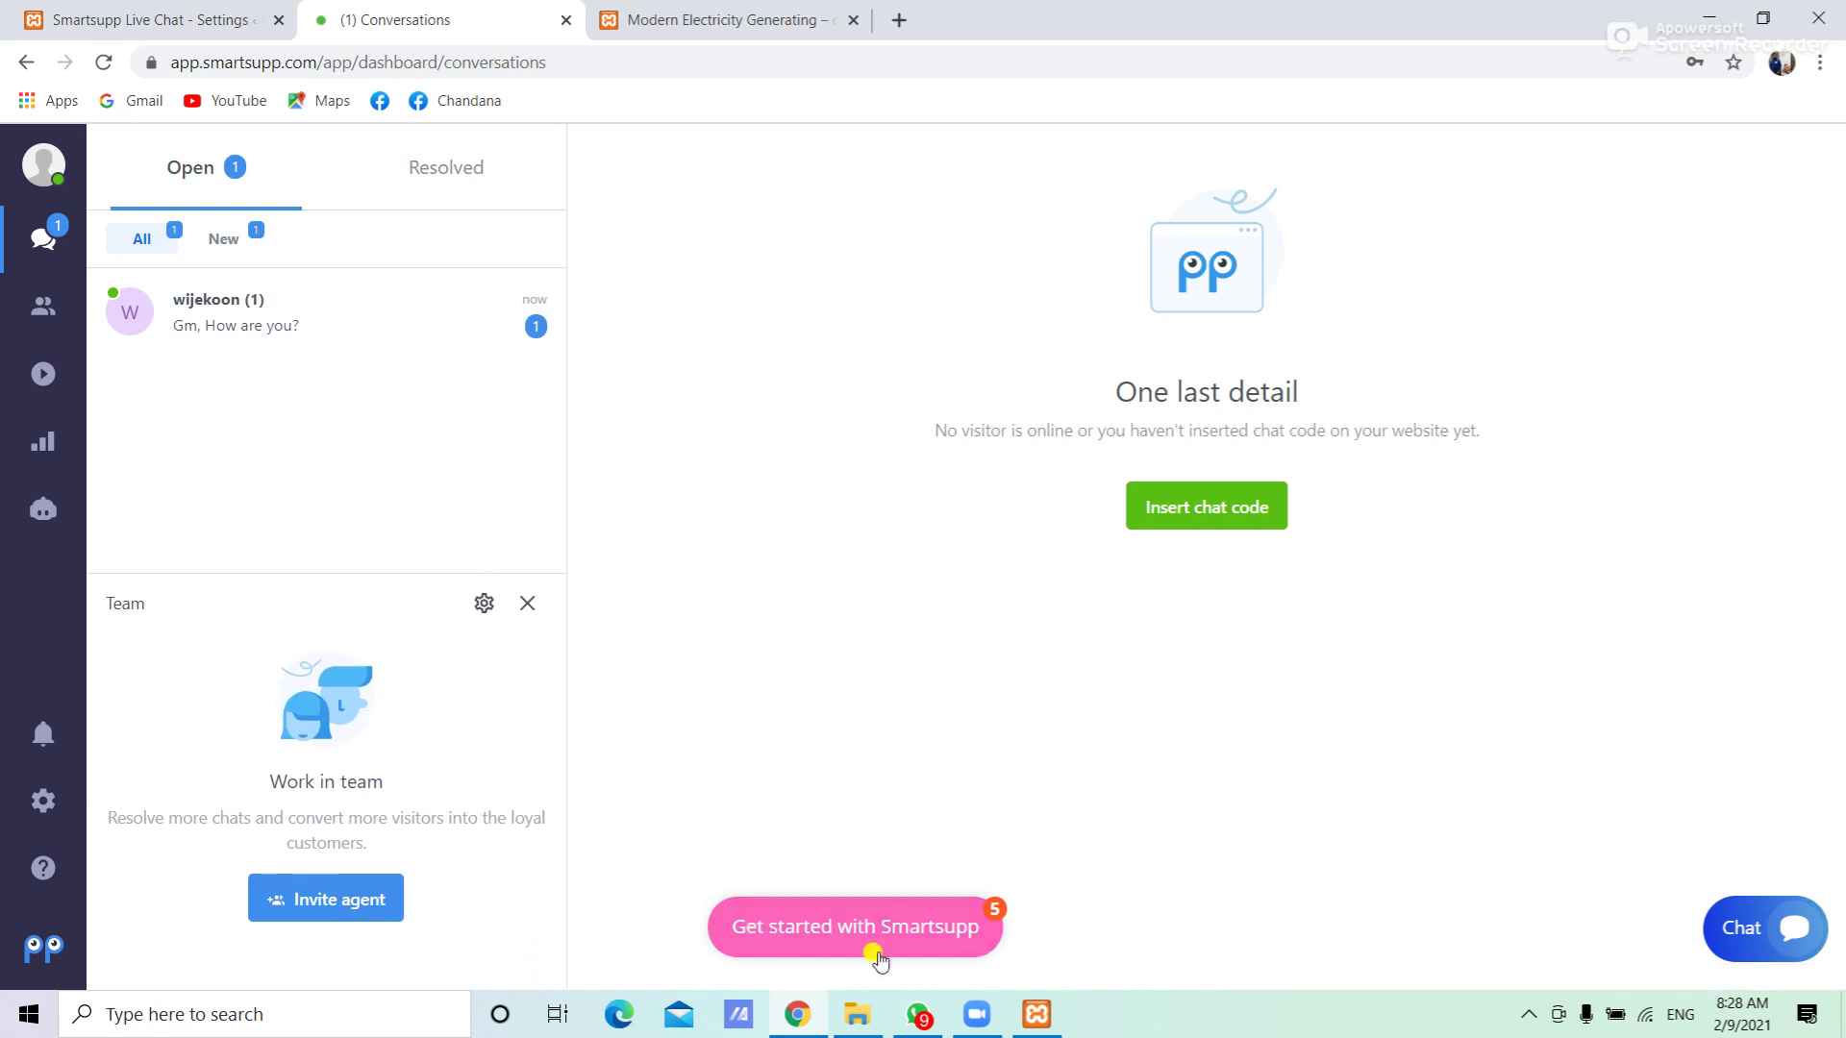
pyautogui.click(843, 933)
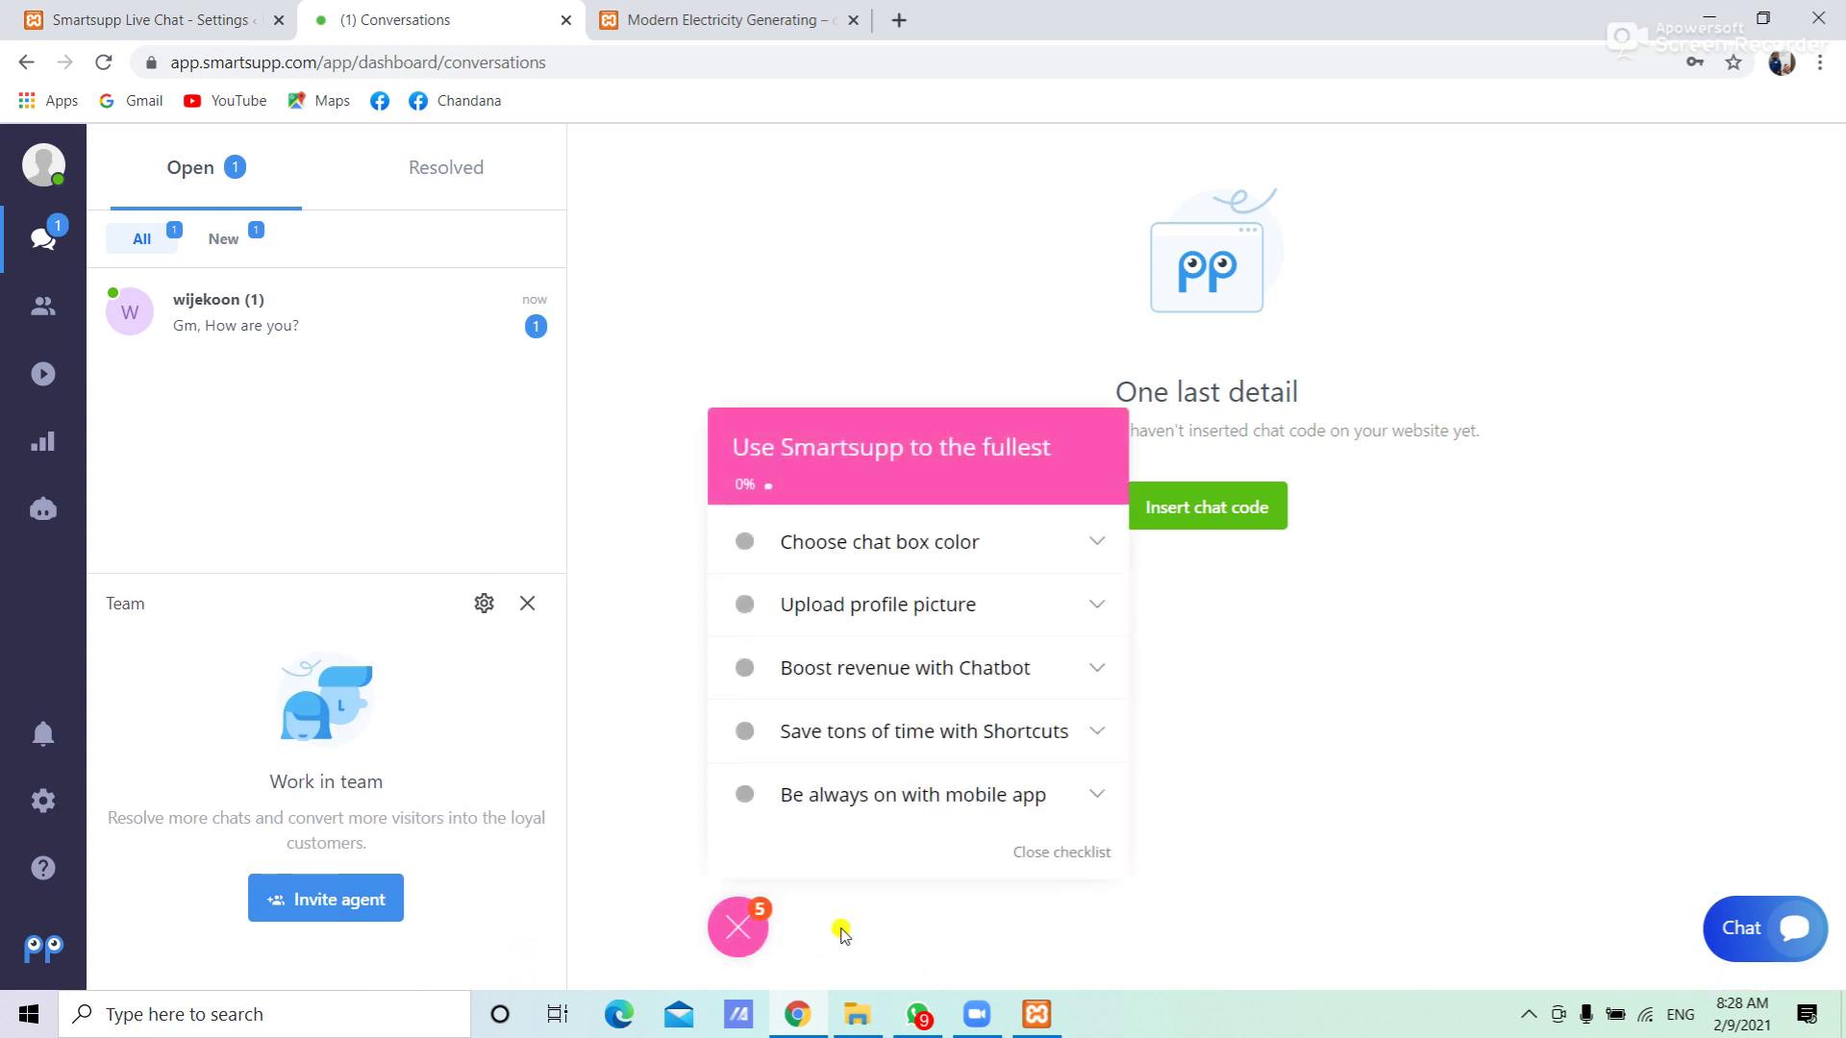
pyautogui.click(749, 925)
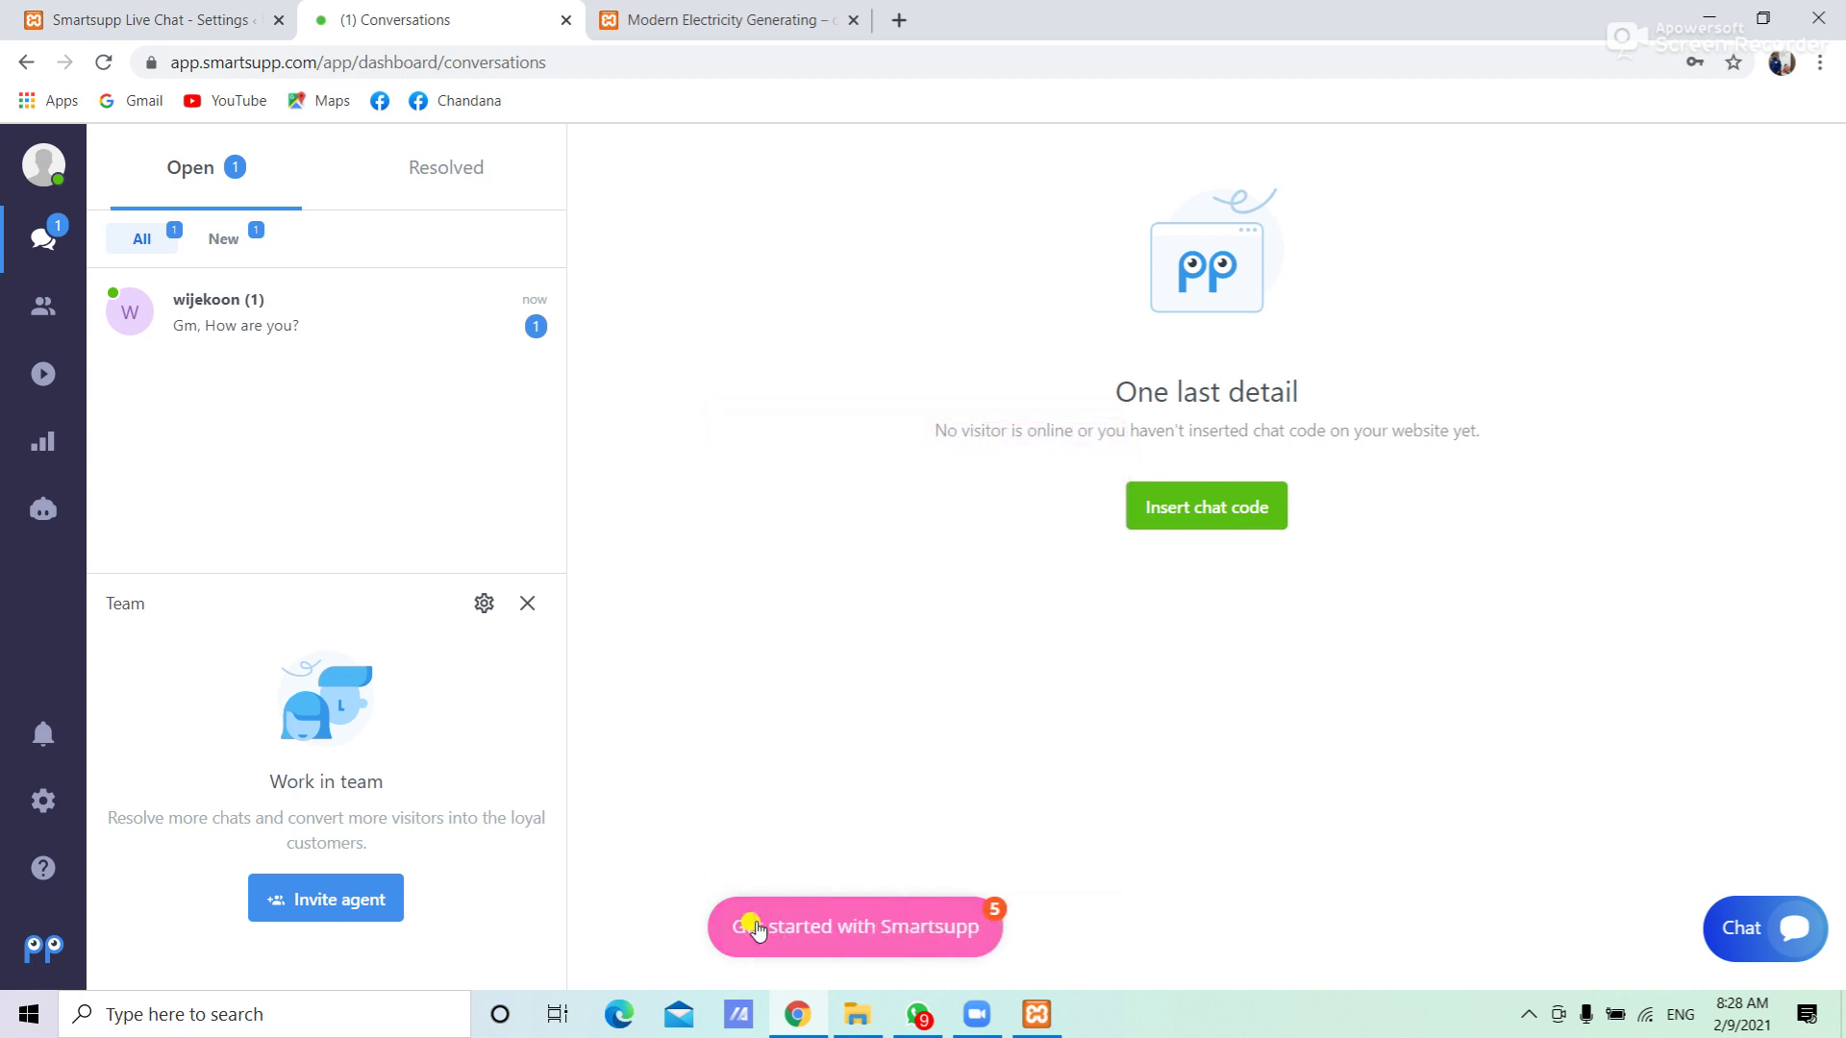
pyautogui.click(278, 321)
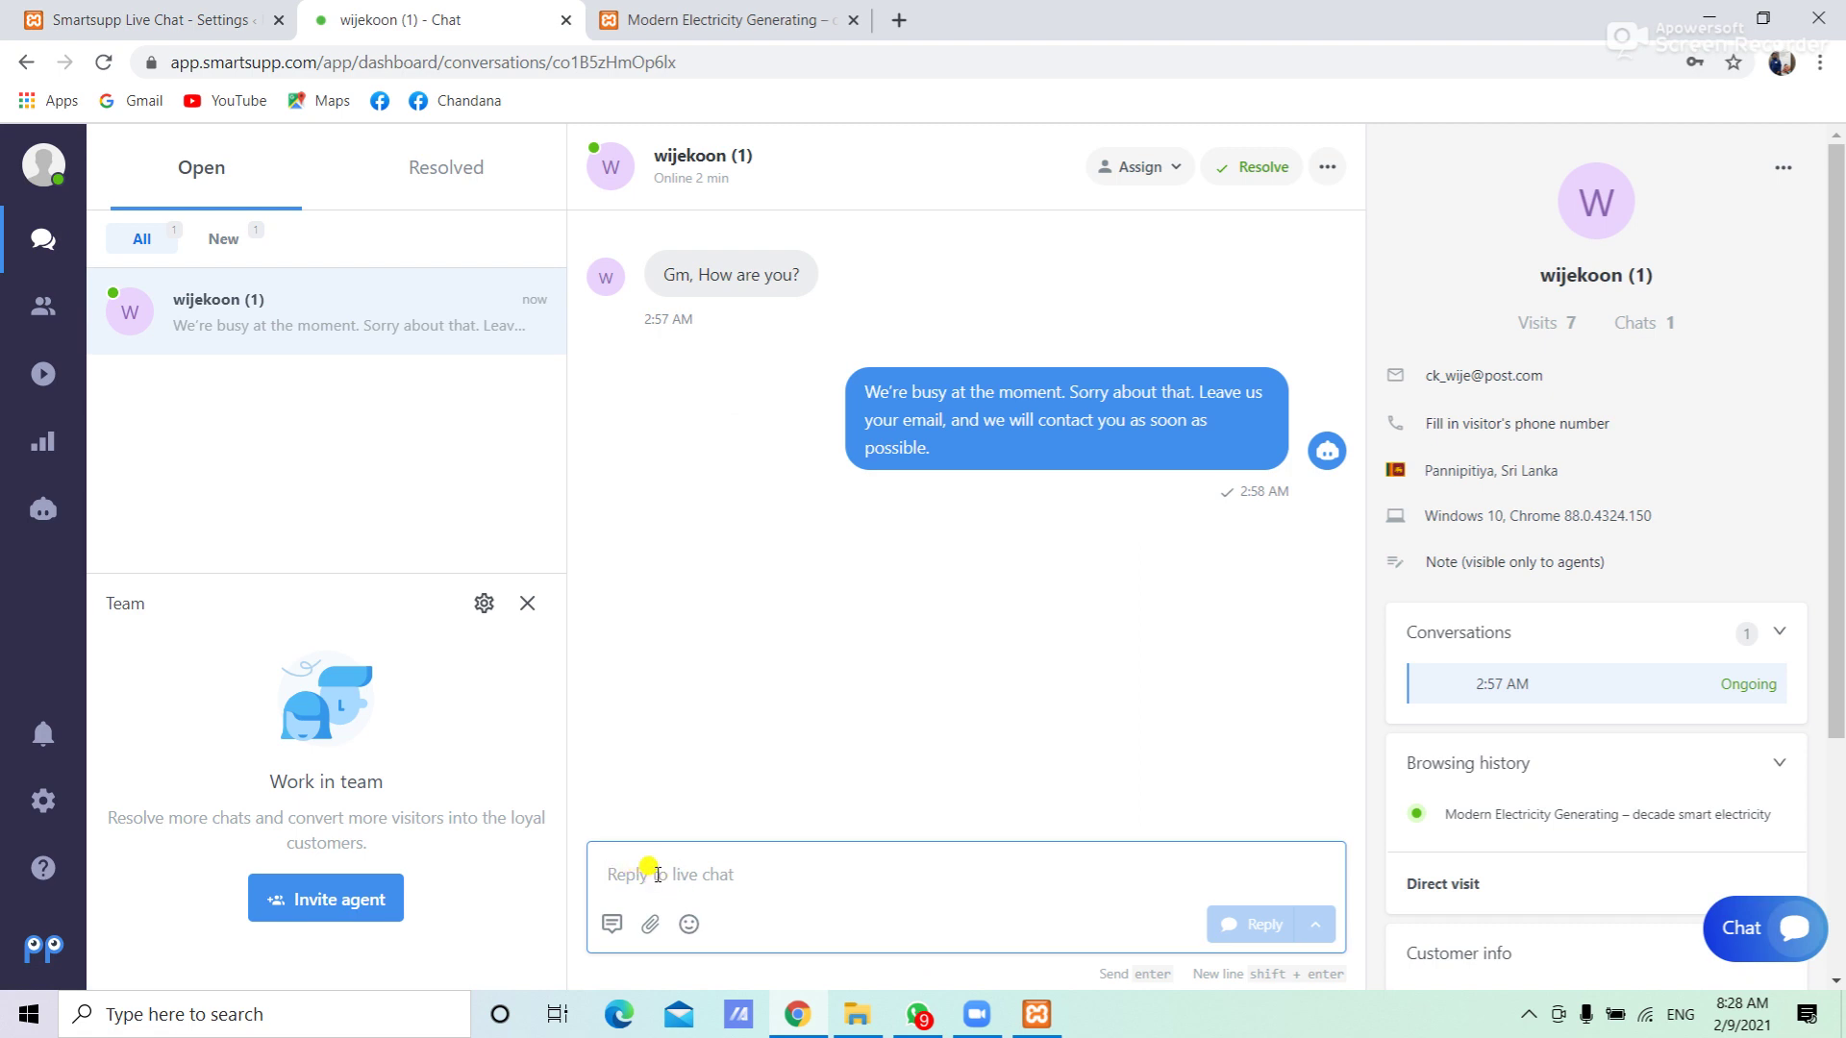
# Answer the visitor with 'Fine, How can i help you' from the Smartsupp Chat tab
pyautogui.click(695, 15)
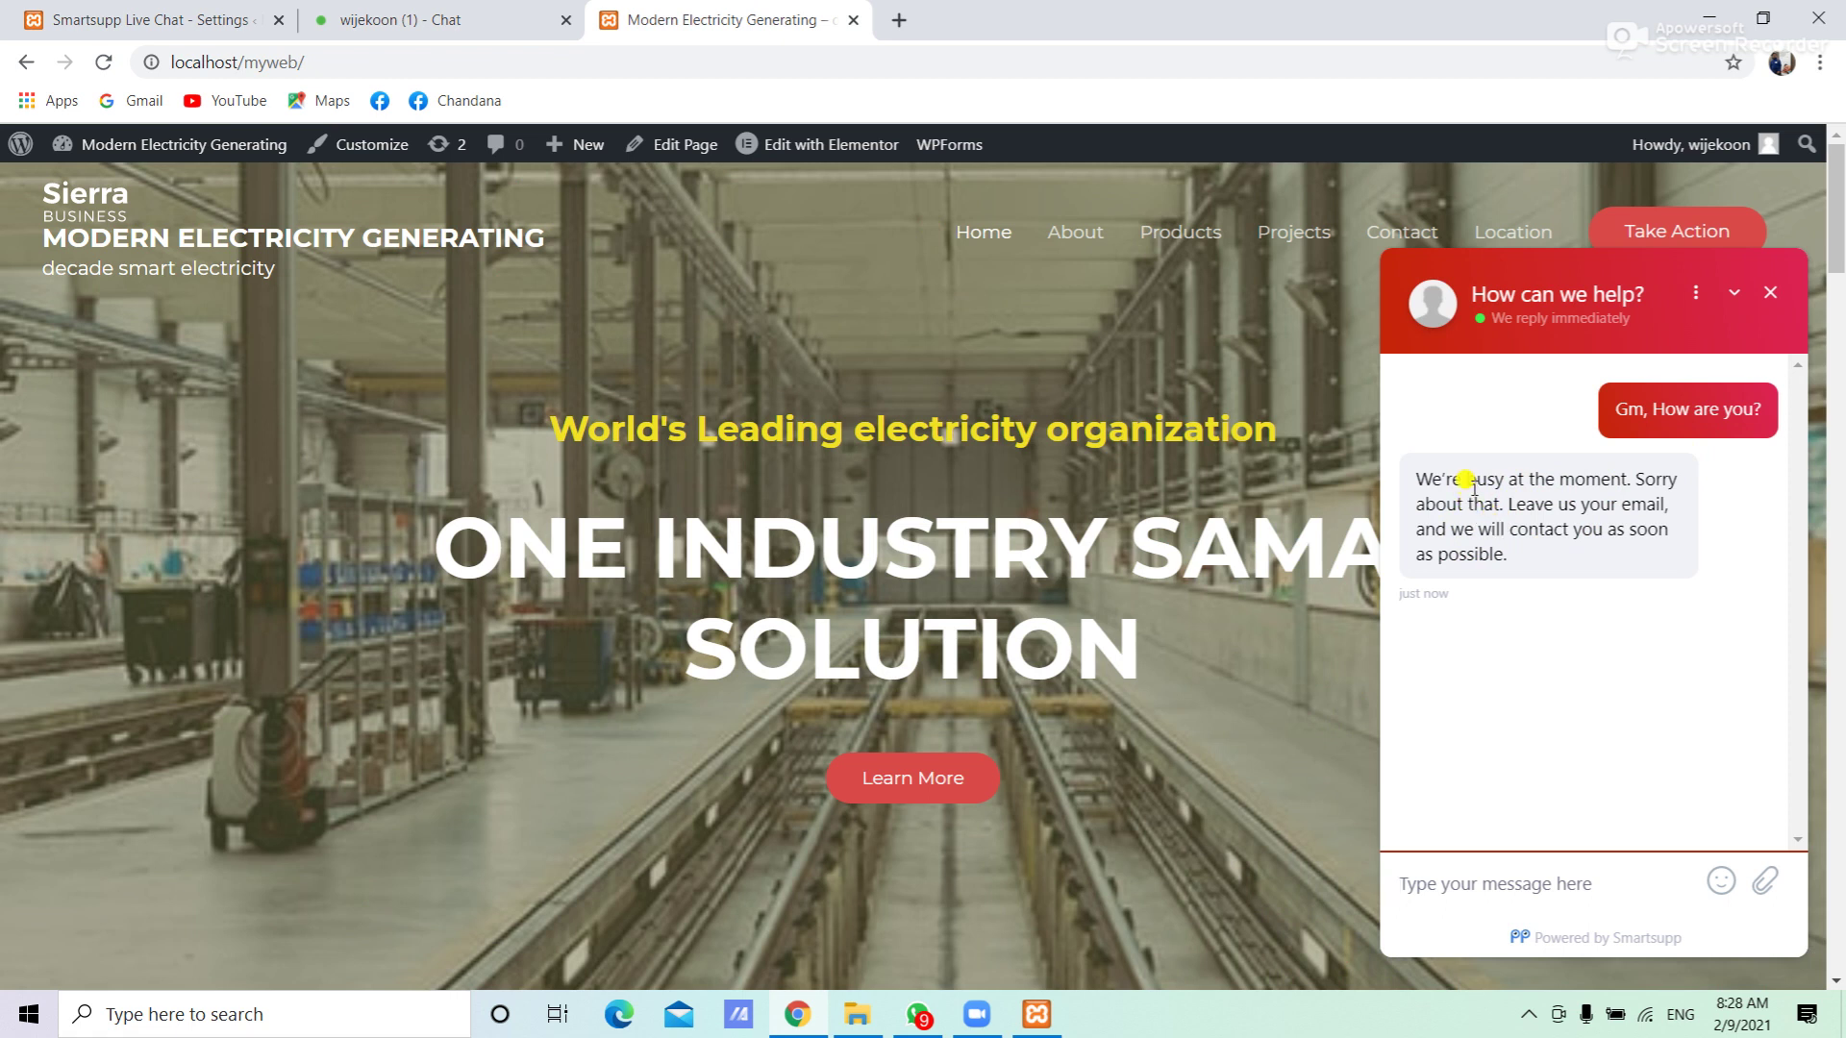
pyautogui.click(412, 11)
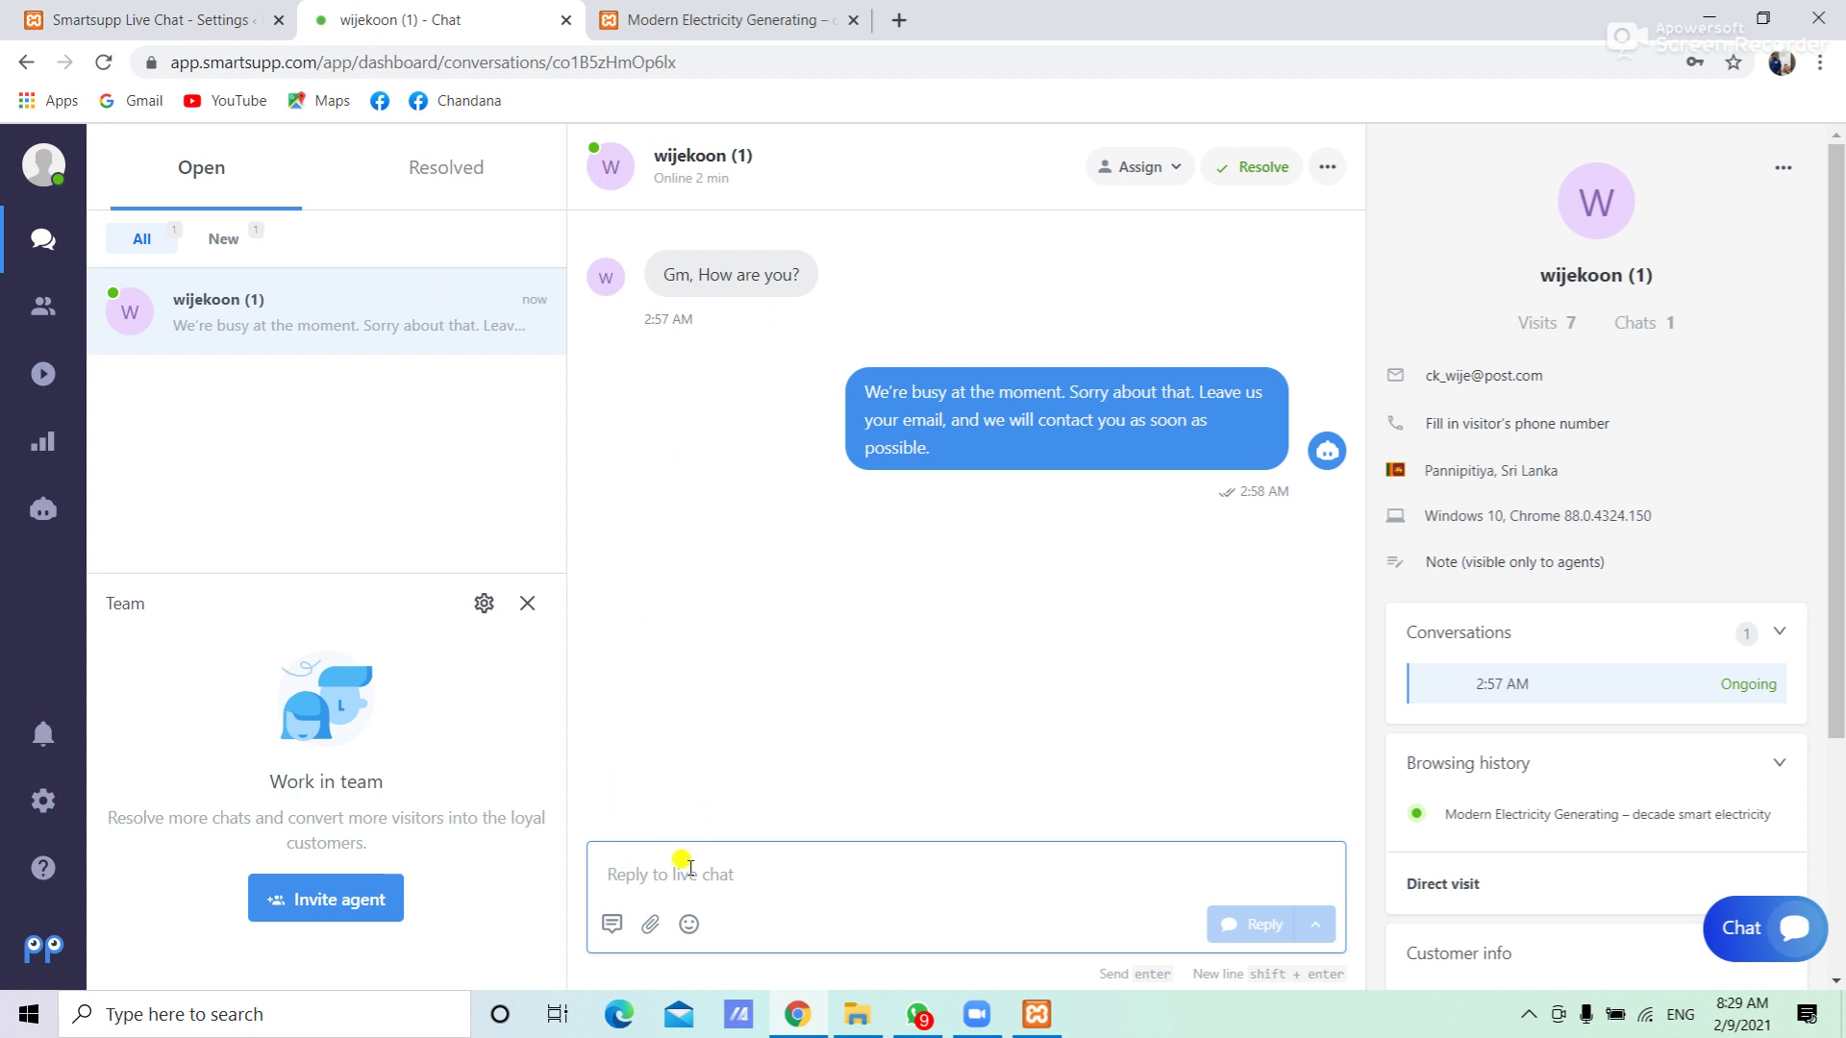
pyautogui.write('F')
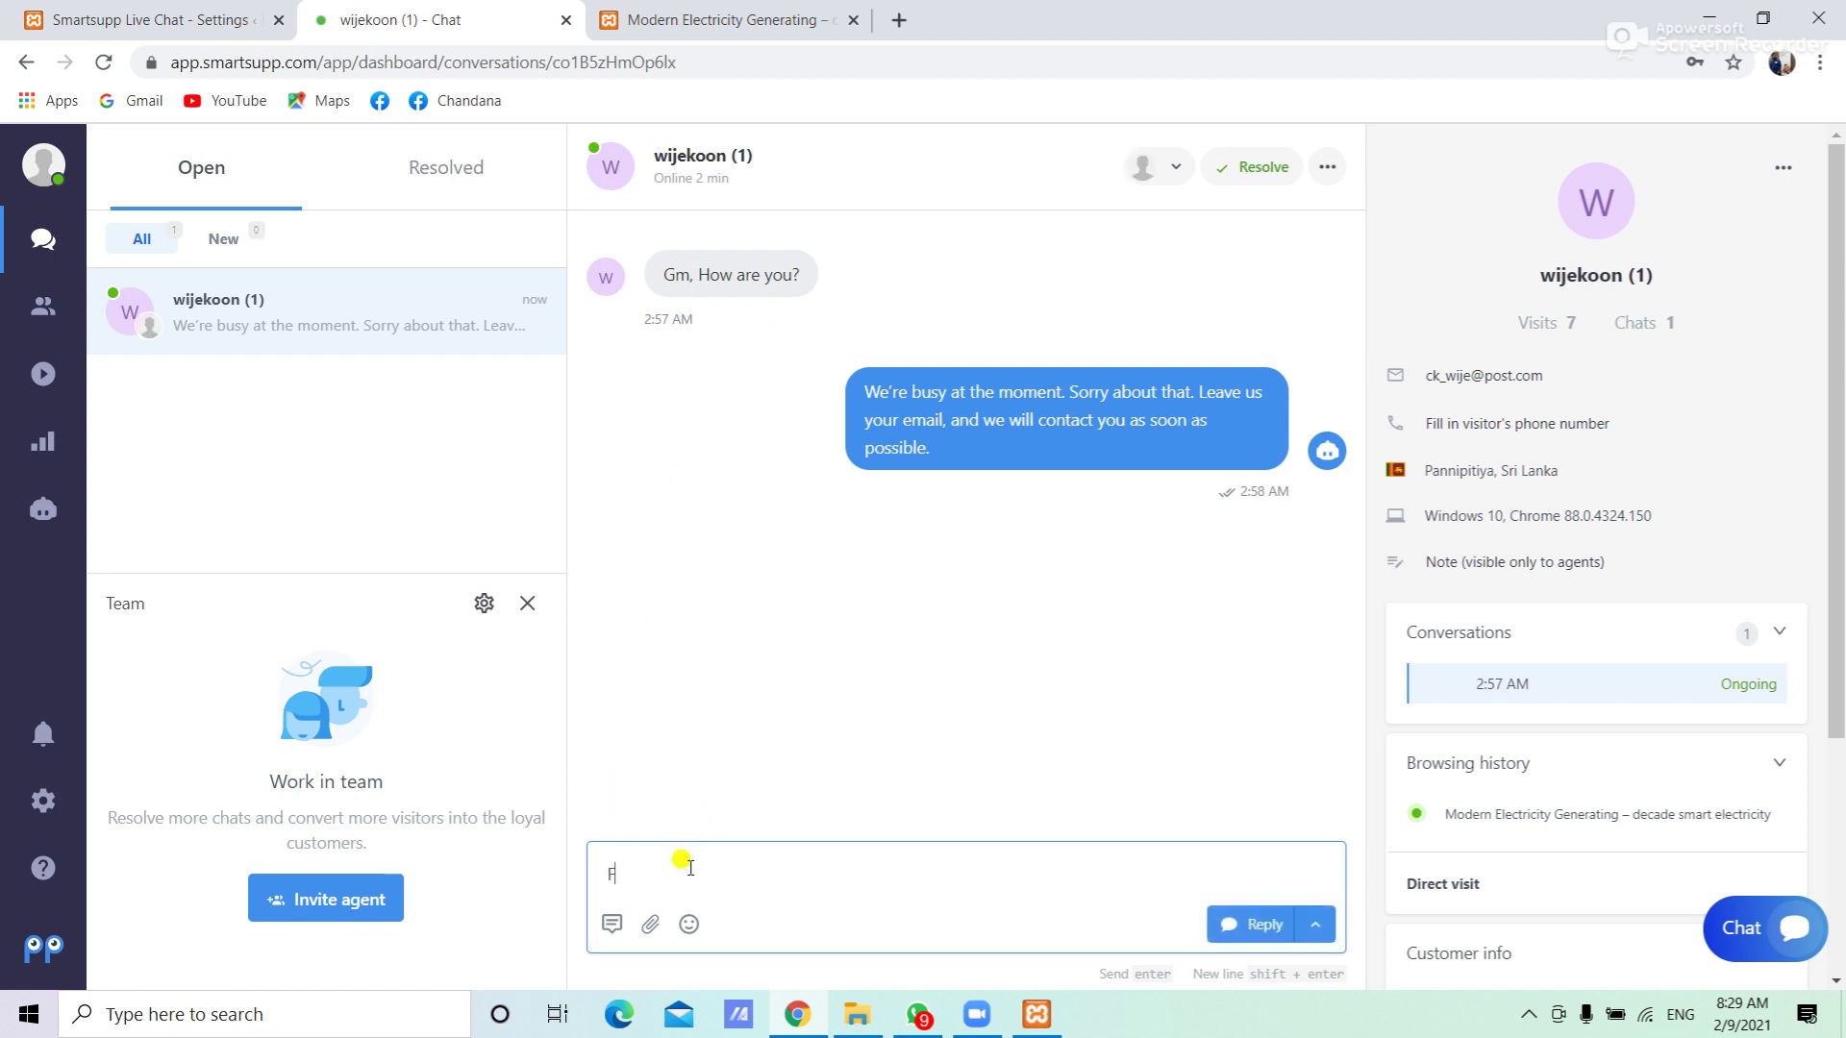
pyautogui.write('ine,')
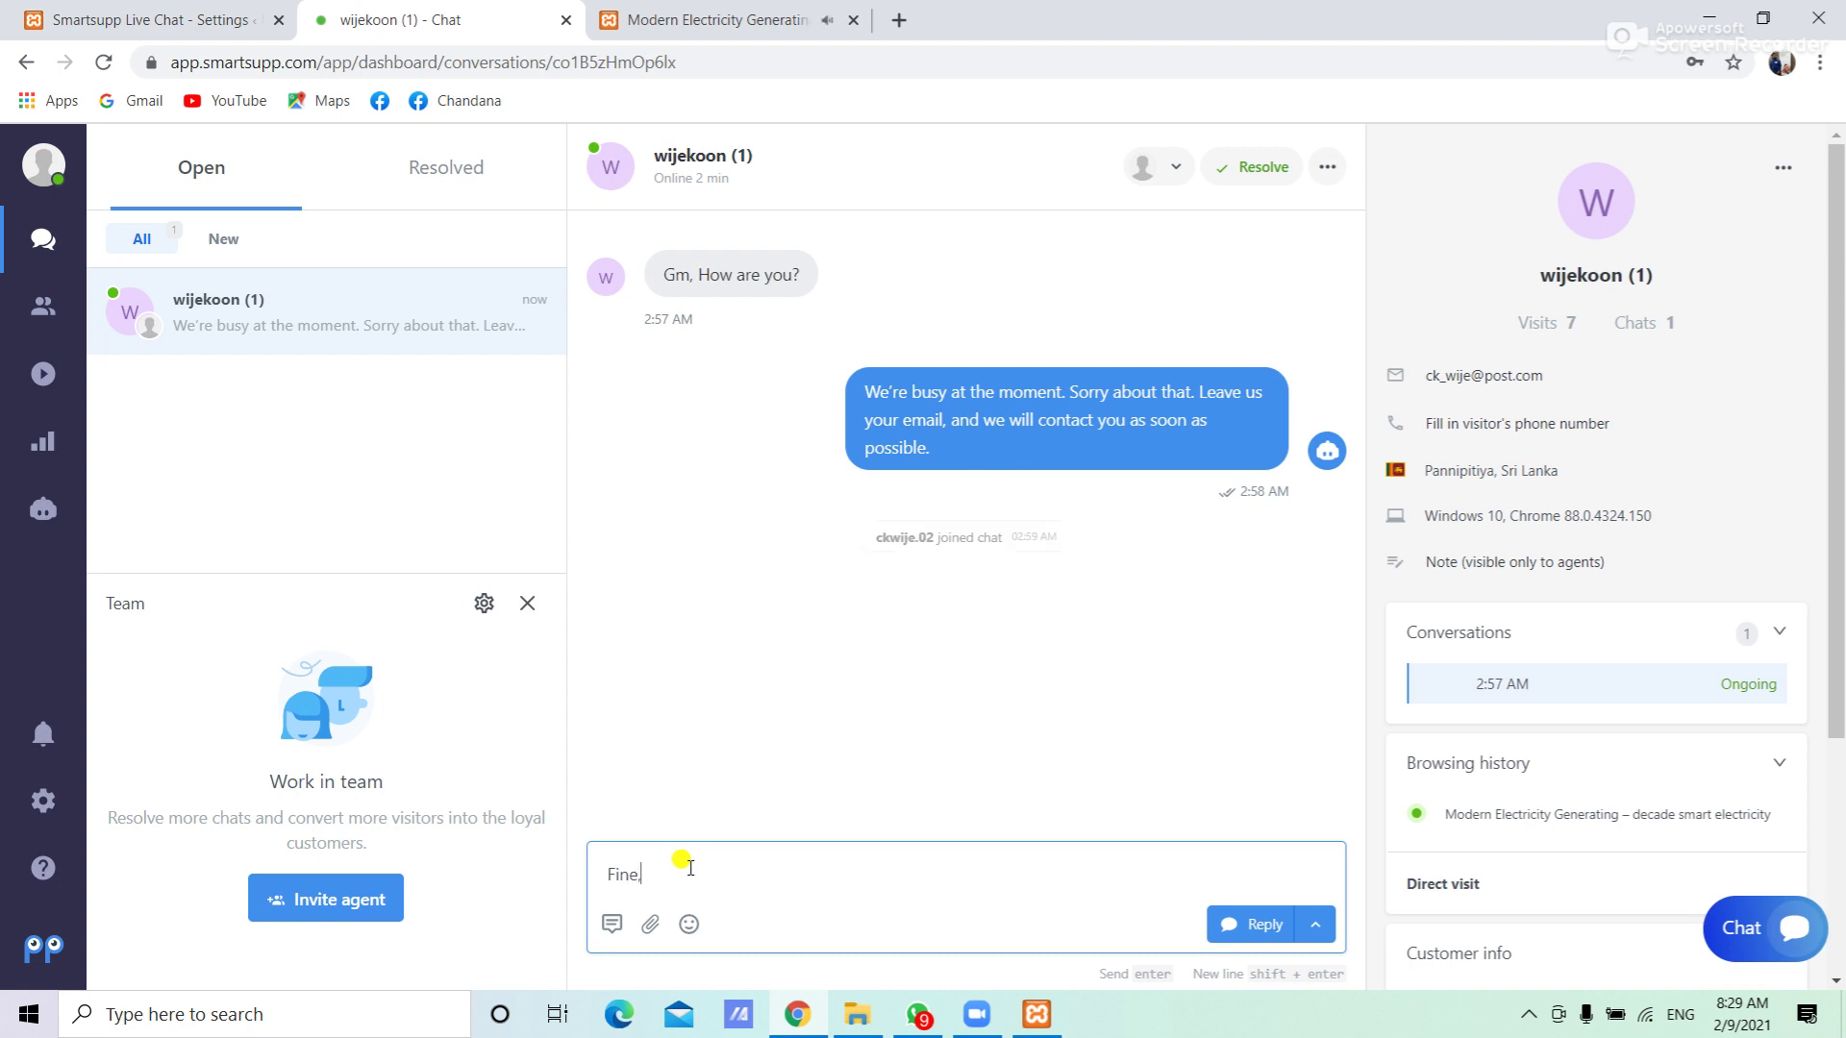
pyautogui.write(' How can i help you')
pyautogui.click(1228, 923)
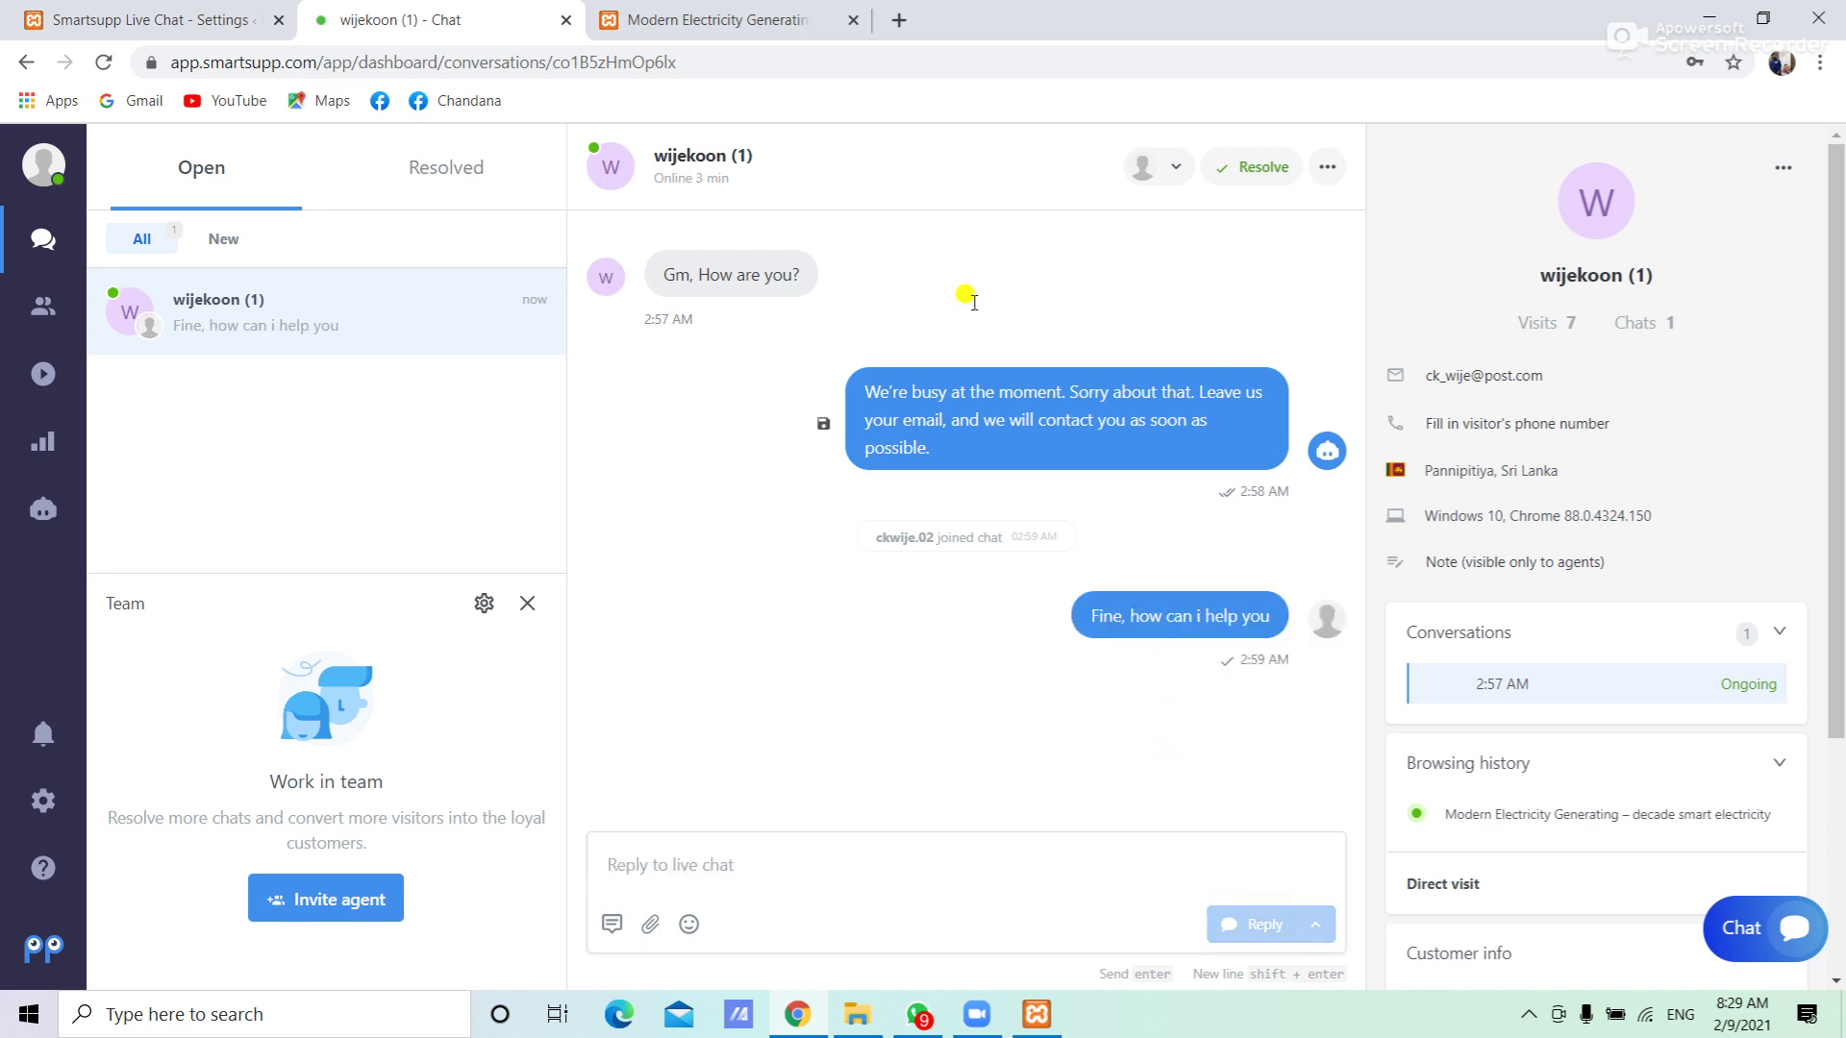
pyautogui.click(807, 10)
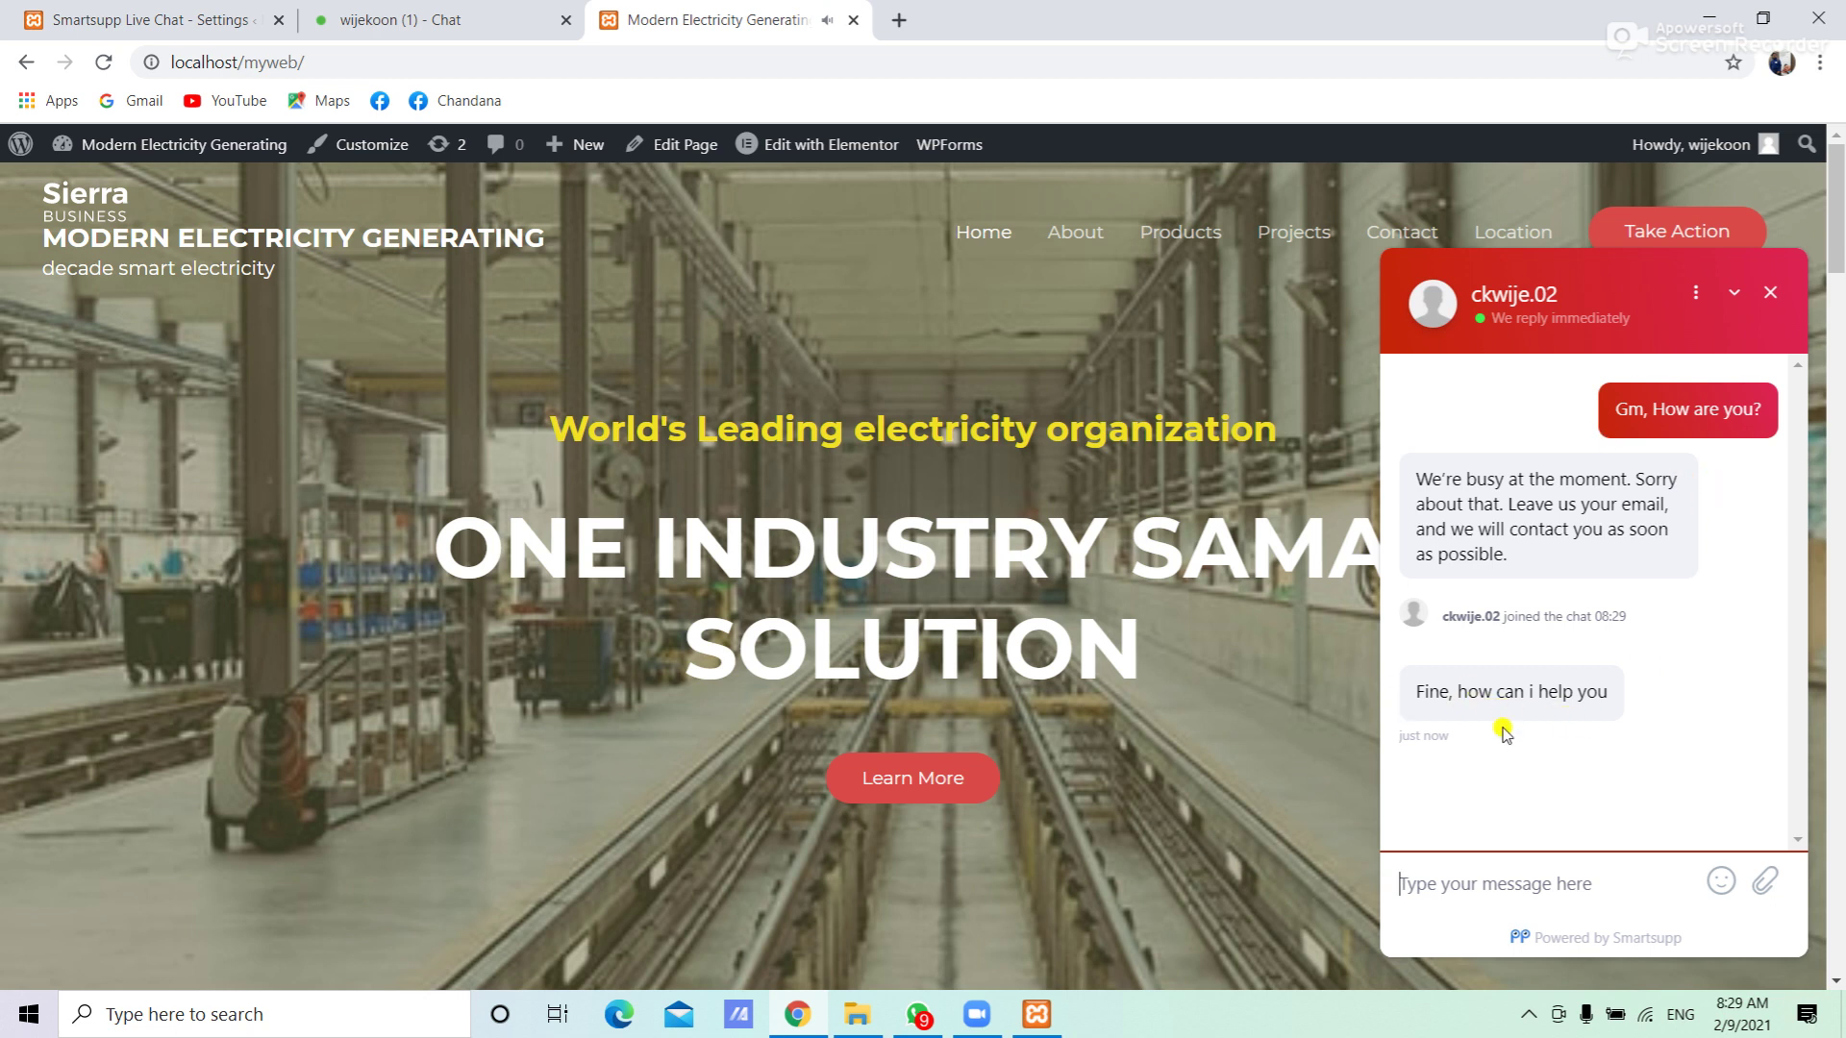
# Send the follow-up question 'what services available with you' from the site's chat widget
pyautogui.click(1467, 883)
pyautogui.write('what')
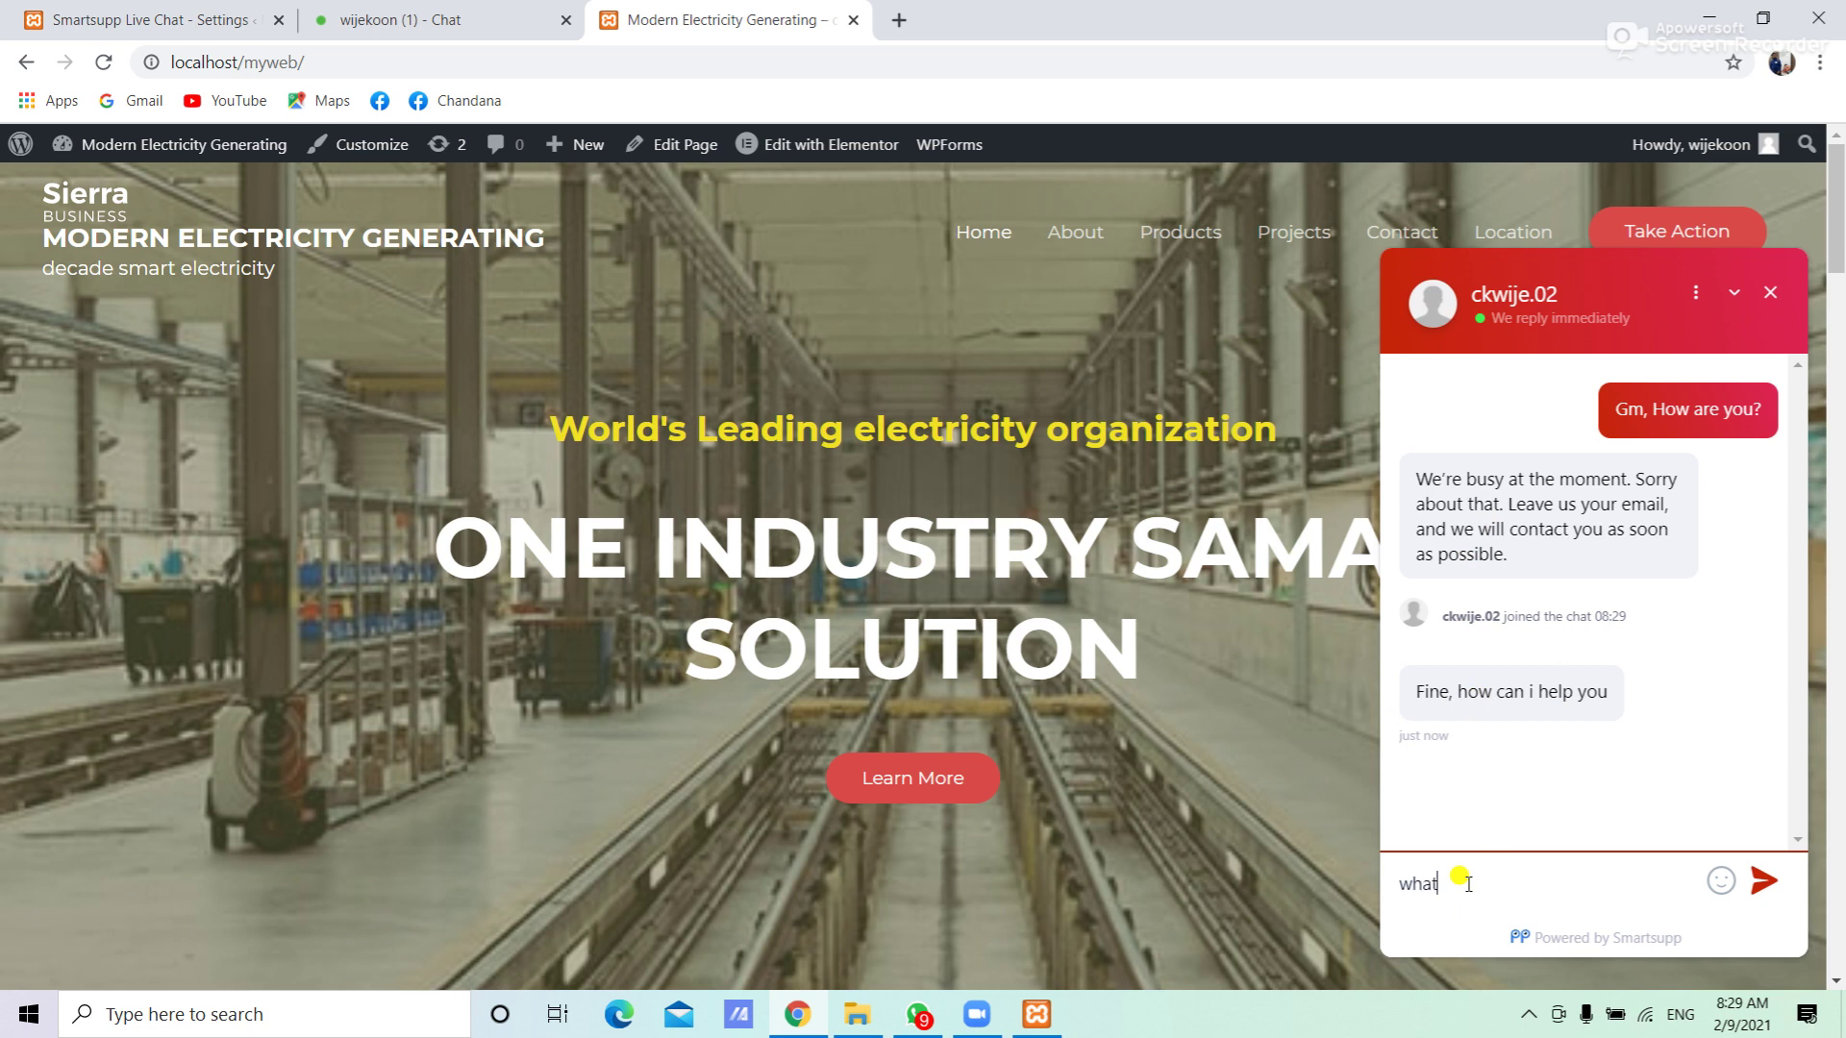
pyautogui.write(' services a')
pyautogui.press('BackSpace')
pyautogui.write('vailable with you')
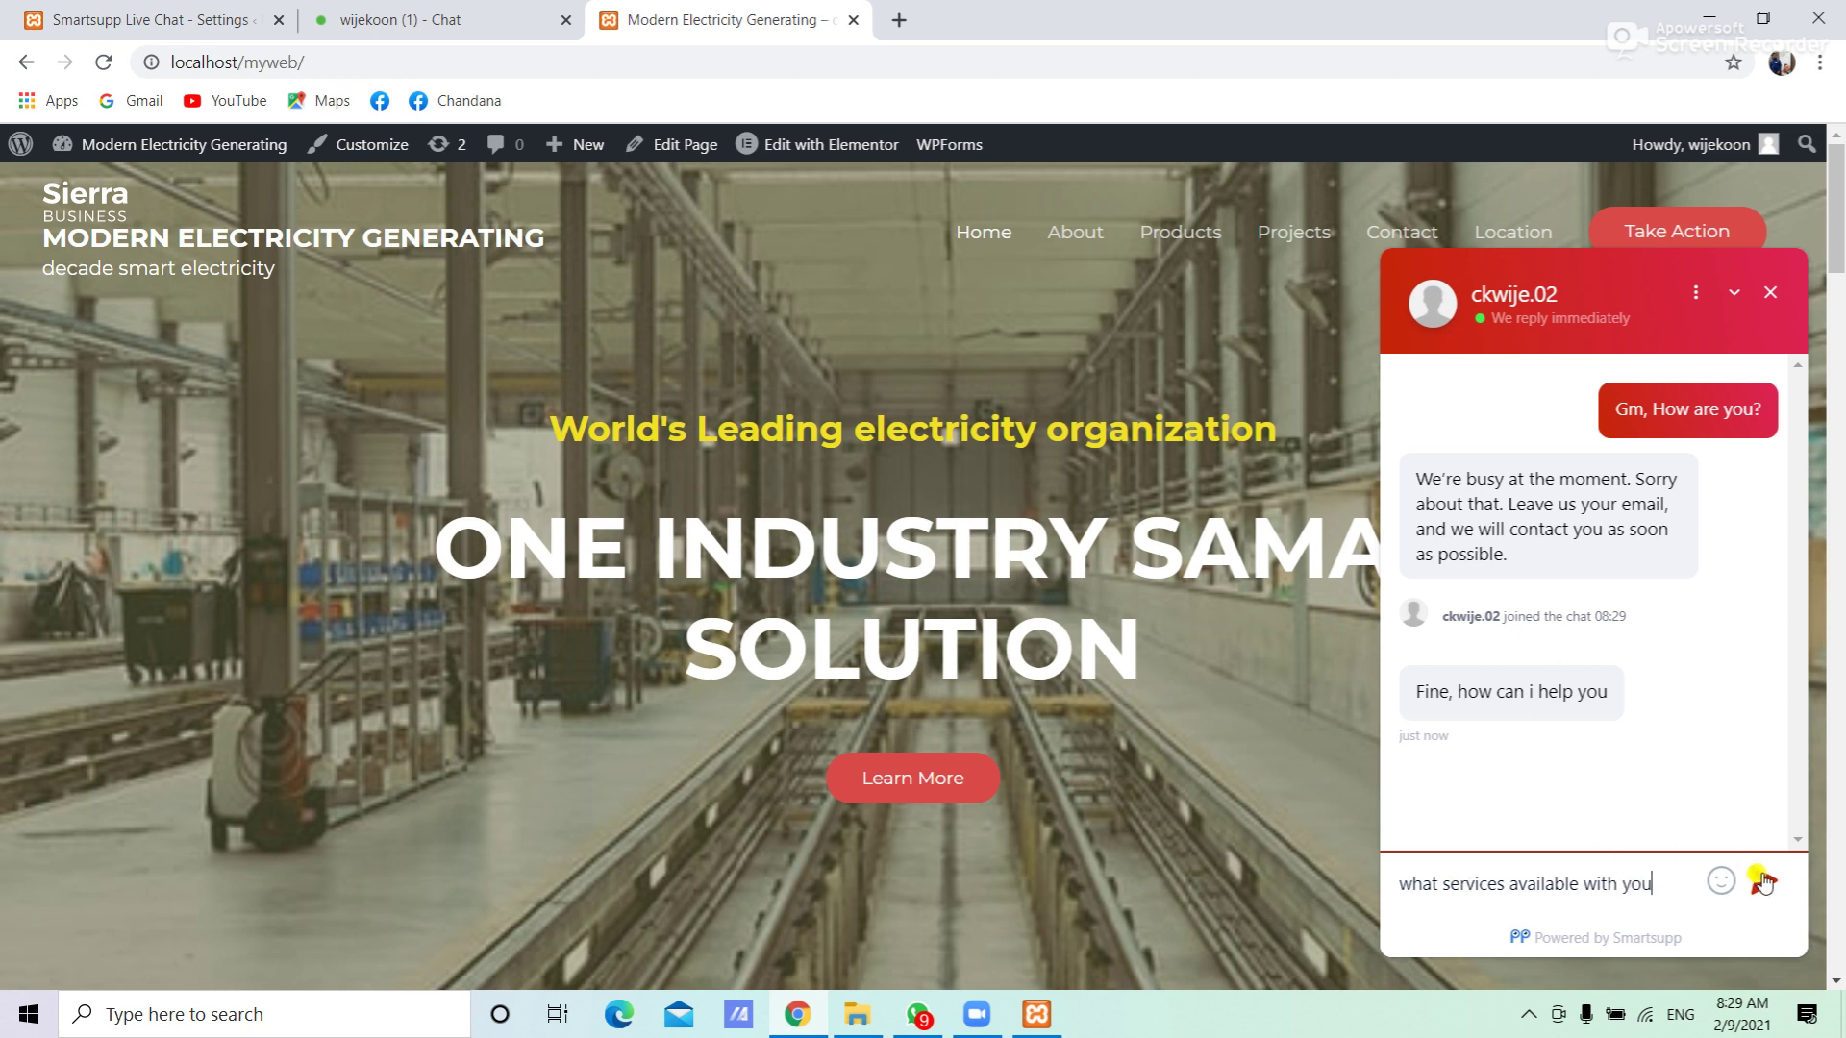
pyautogui.click(1764, 881)
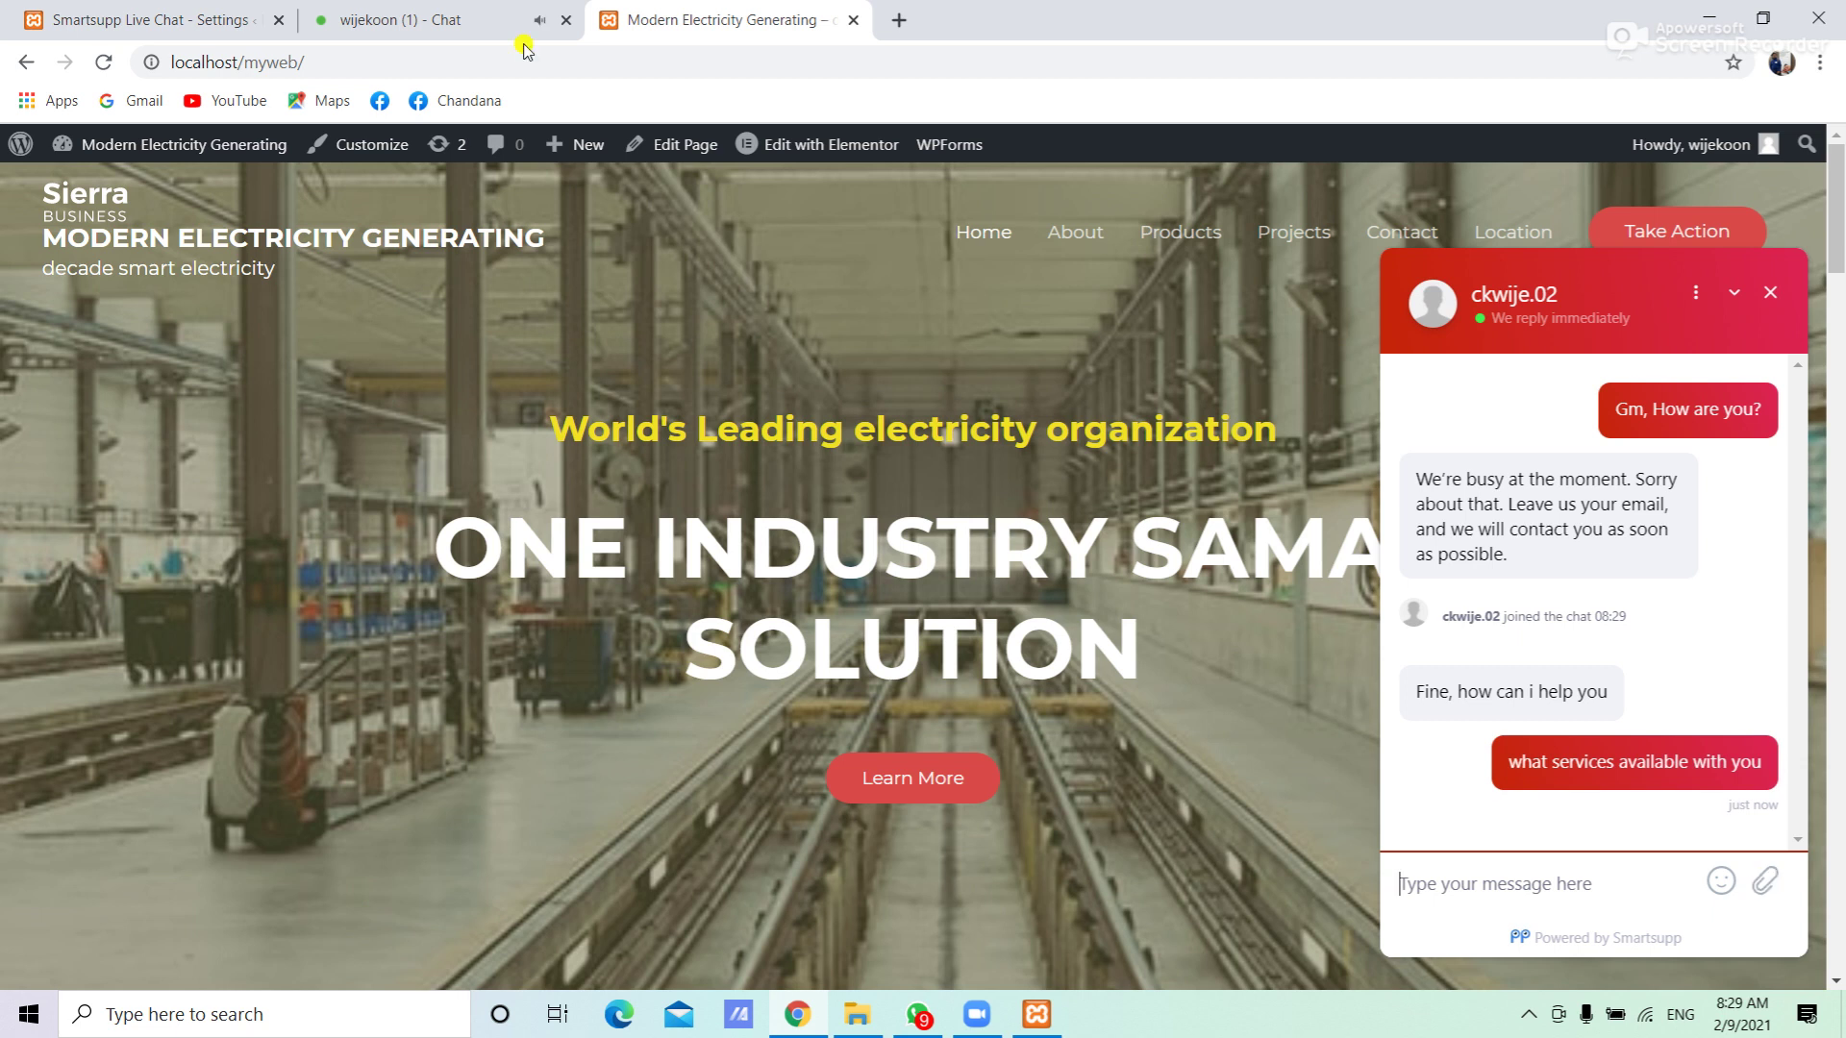
pyautogui.click(431, 14)
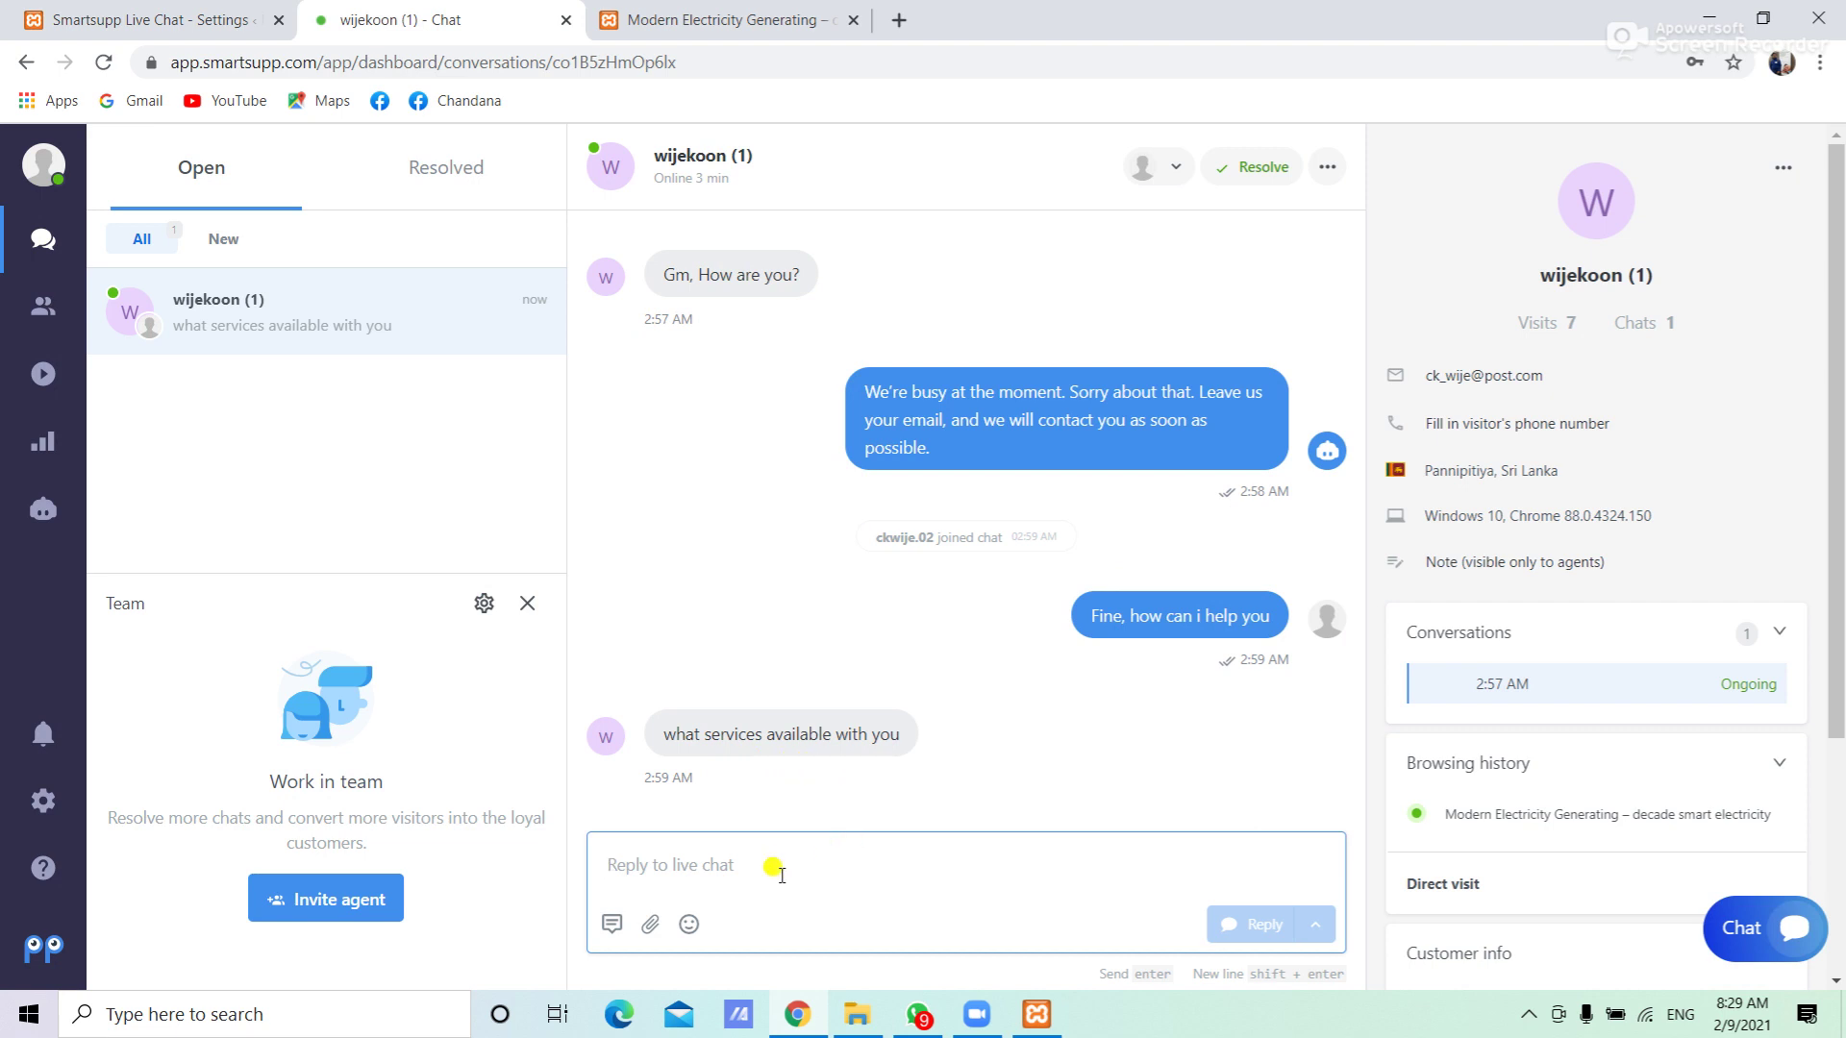
# Send the agent reply 'water, gas, wind' and check it appears in the site's chat widget
pyautogui.write('water, gas')
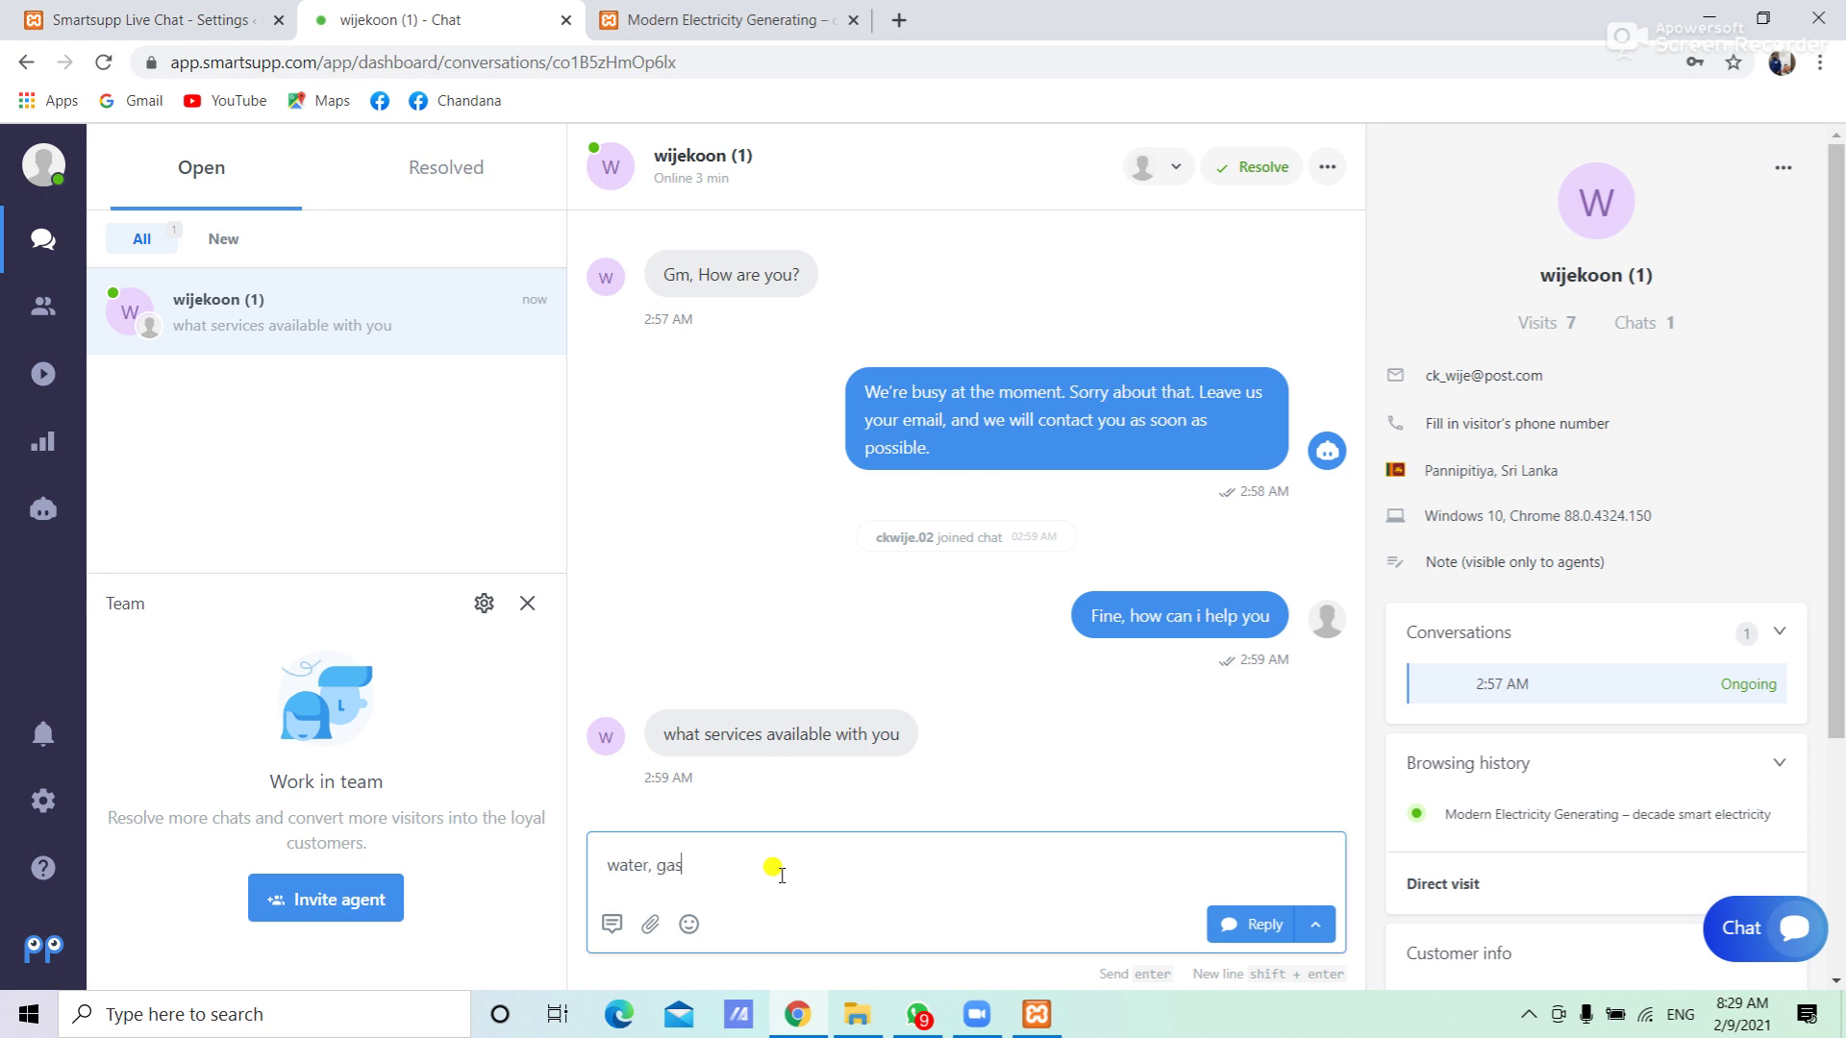
pyautogui.write(', wind')
pyautogui.click(1240, 924)
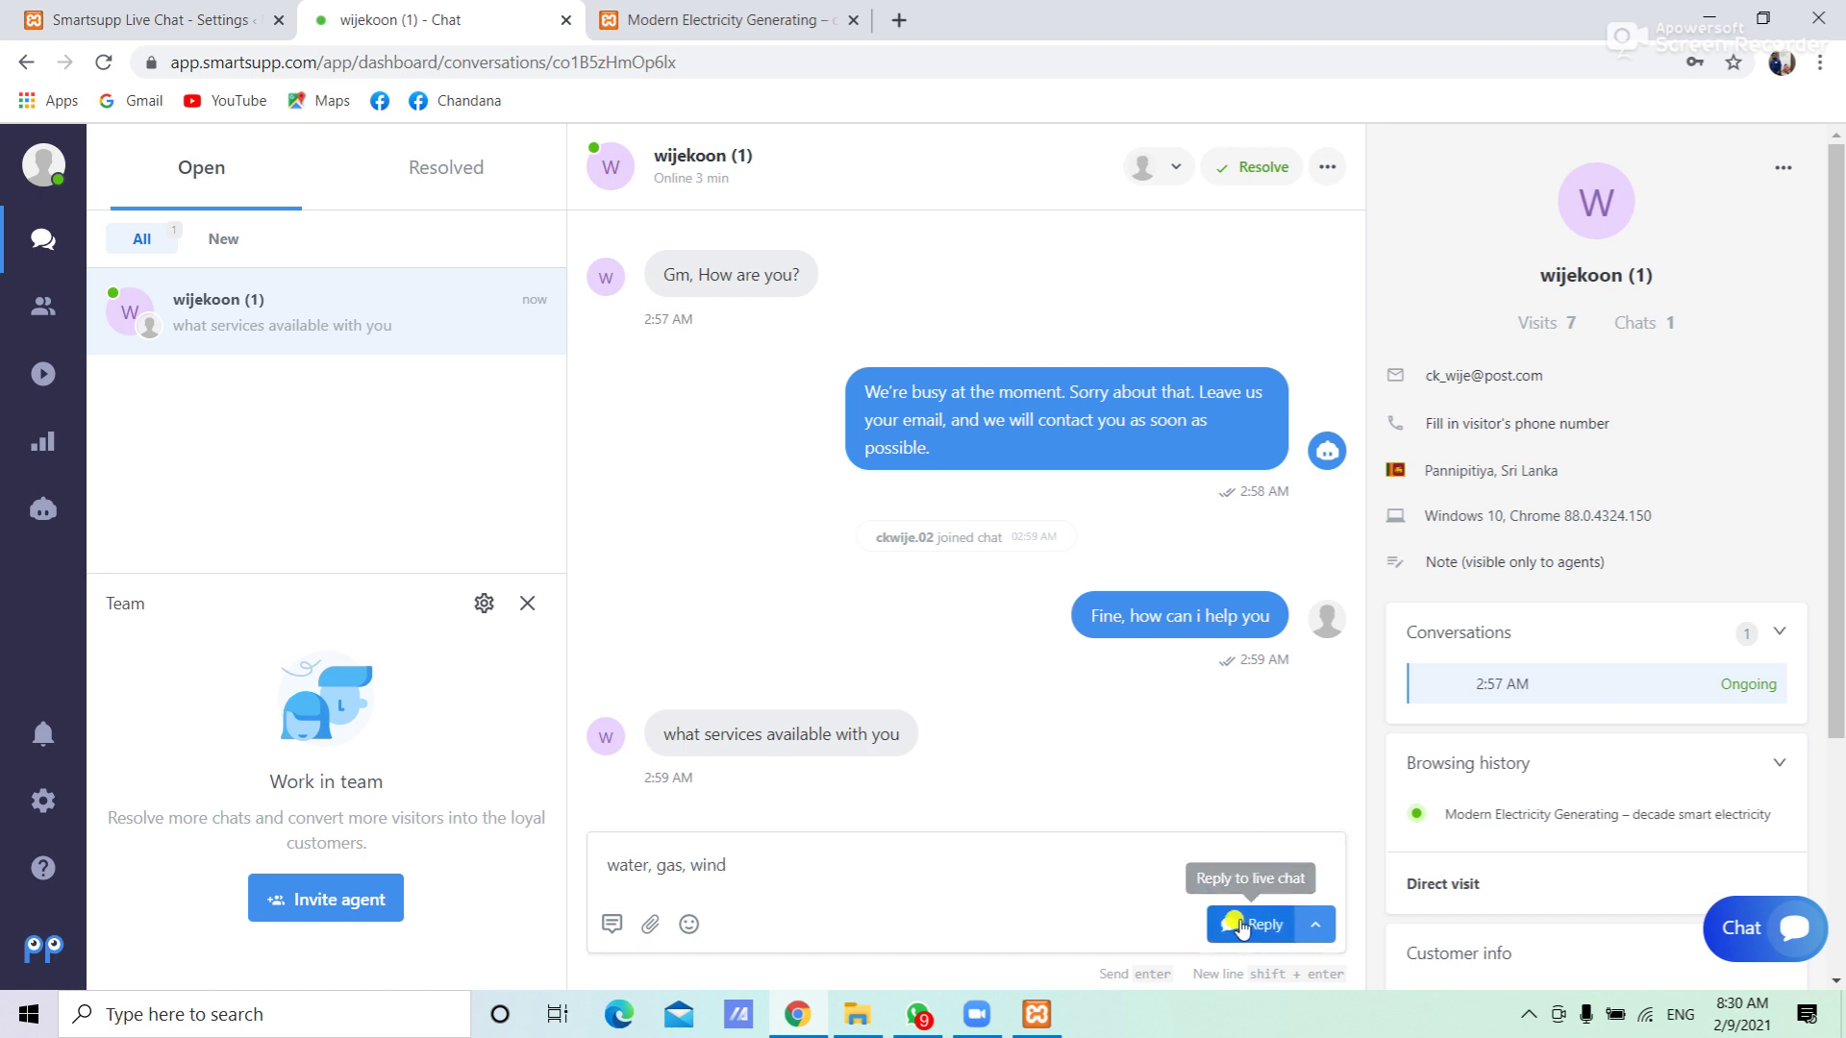
pyautogui.click(754, 19)
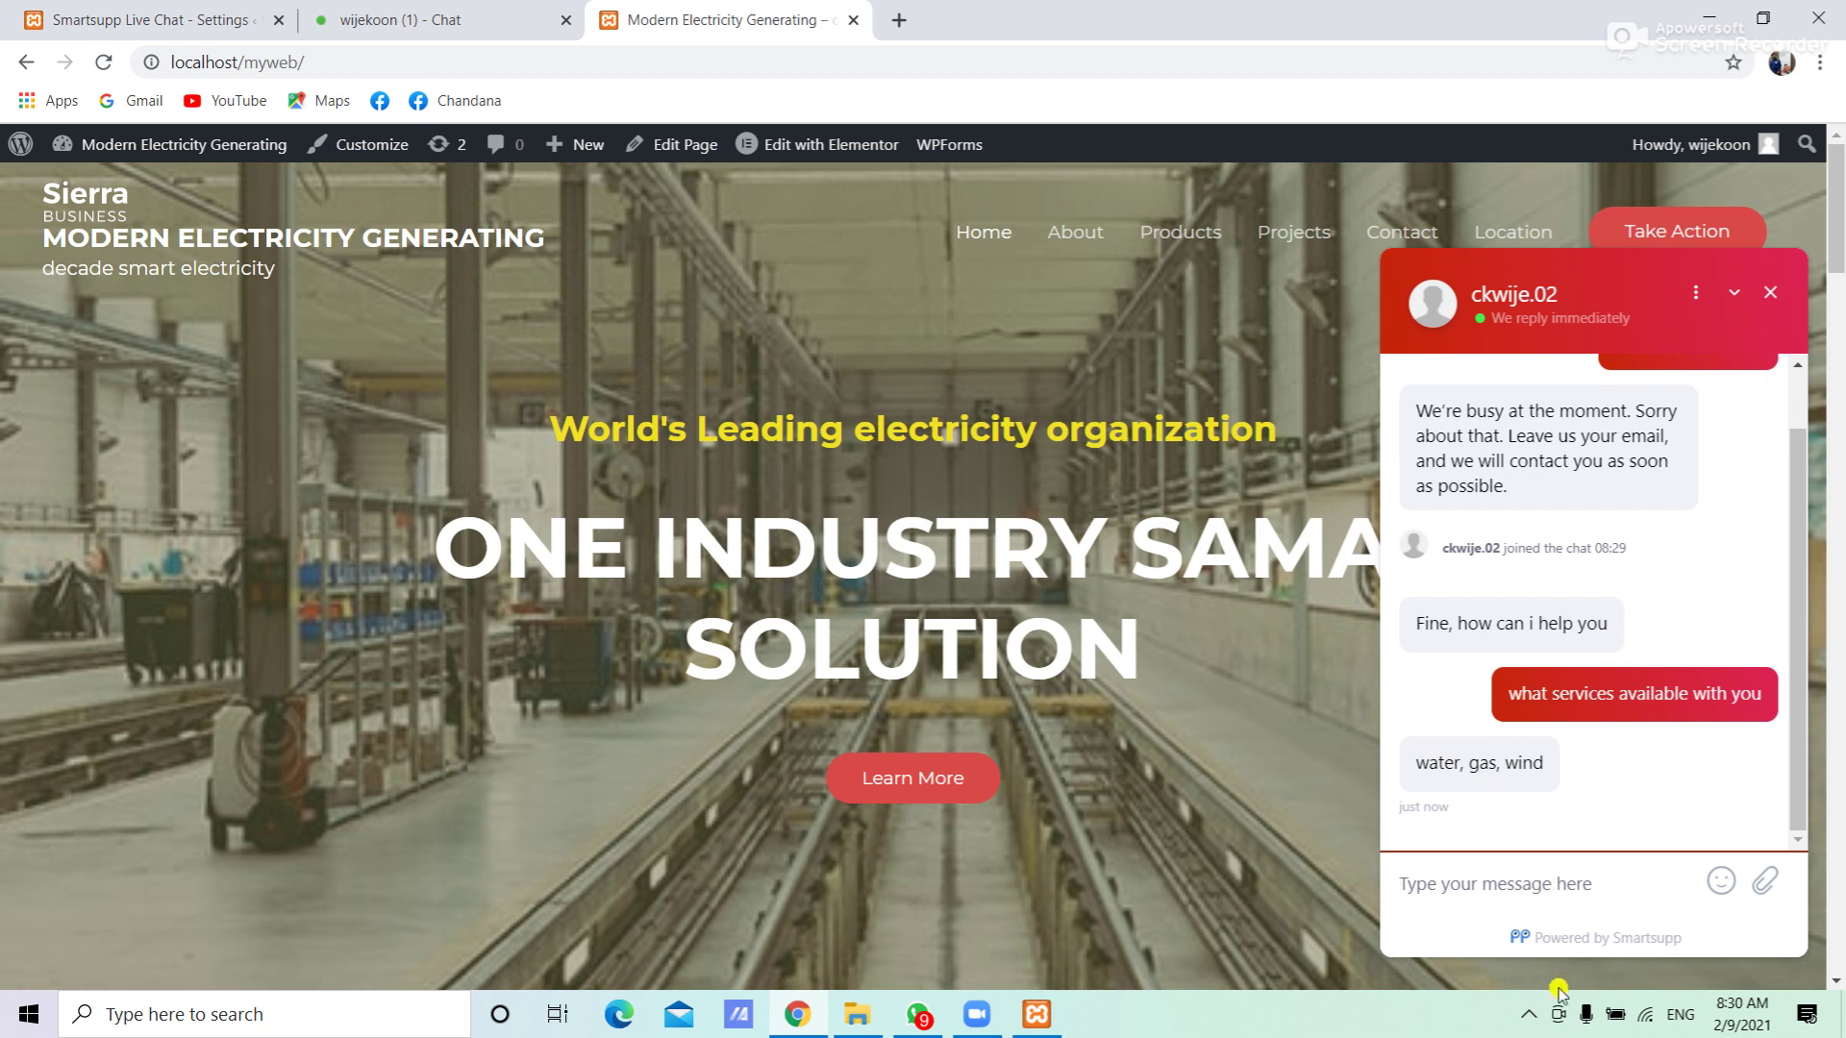
pyautogui.click(1527, 1015)
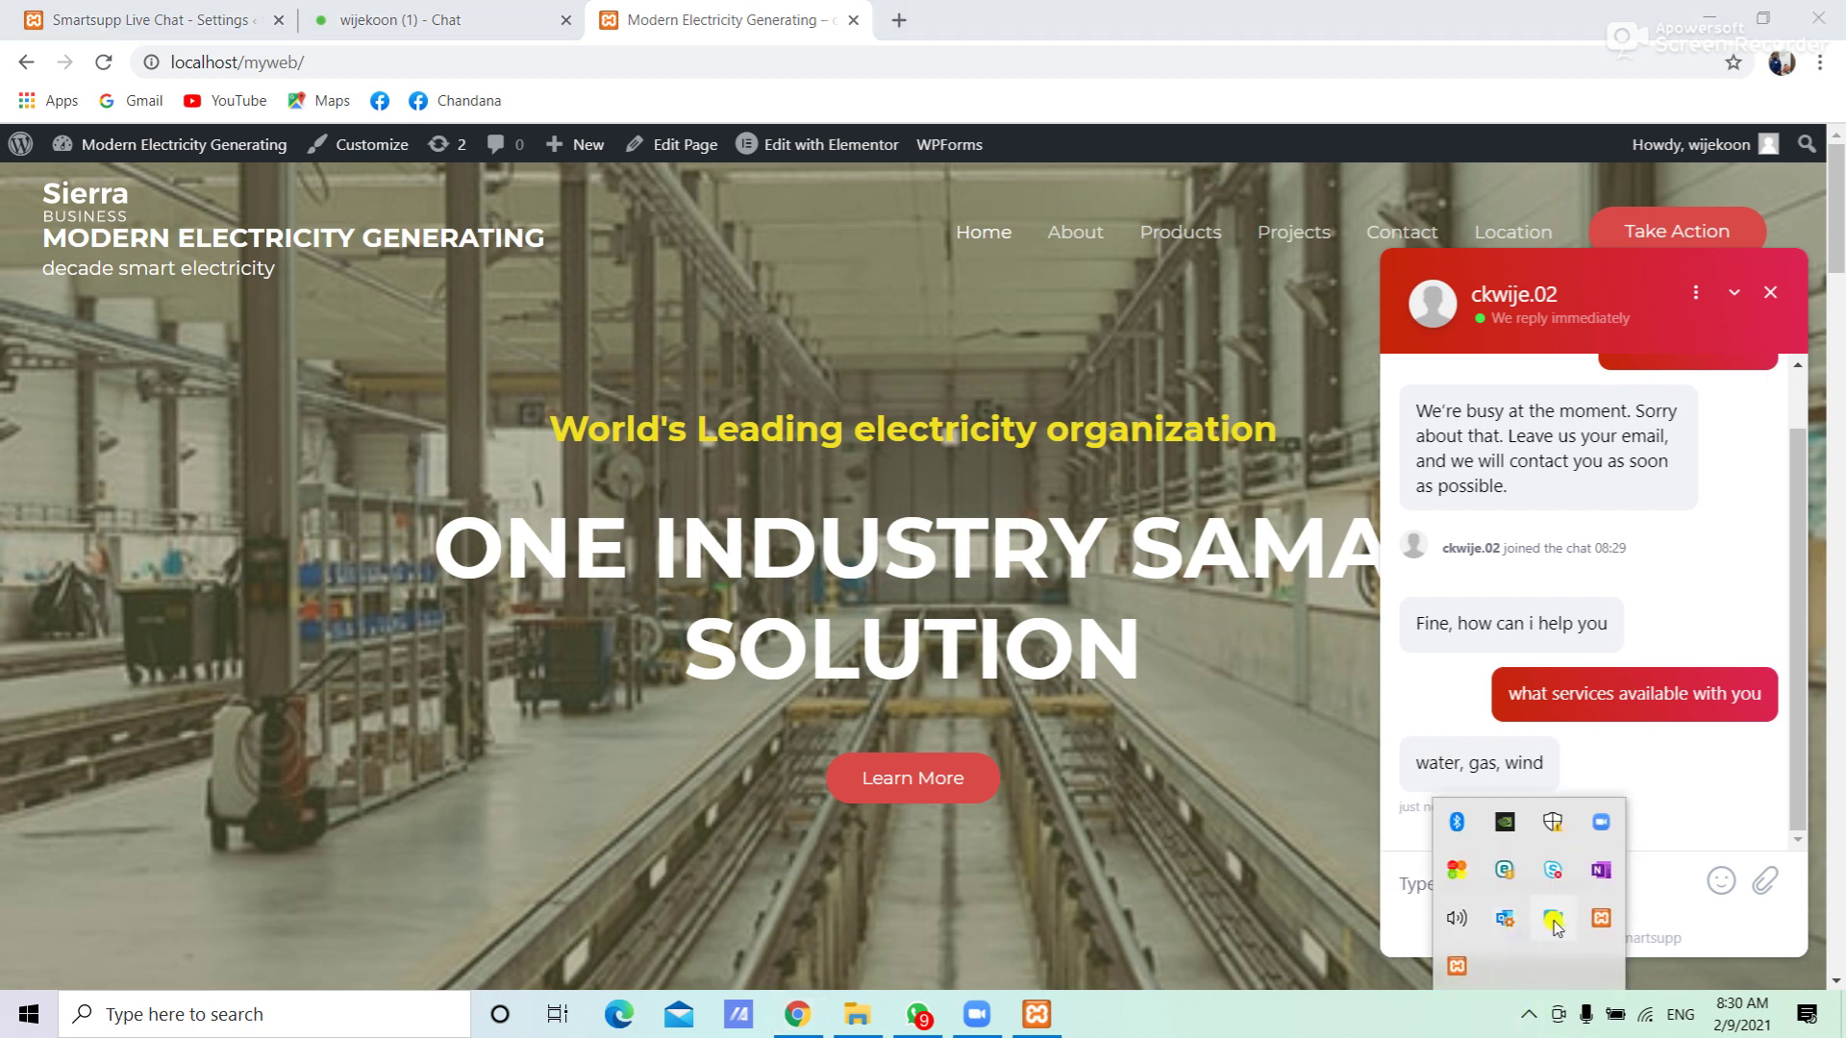